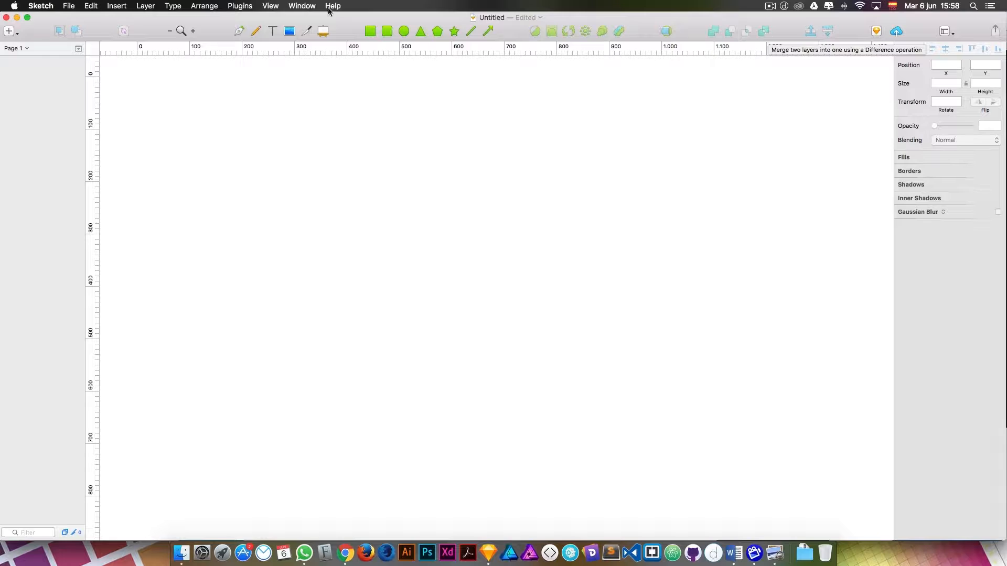
Step: Draw a rectangle about 146 × 130 and a wider triangle overlapping its upper edge to form a house
{"action": "left_click", "coordinate": [370, 31]}
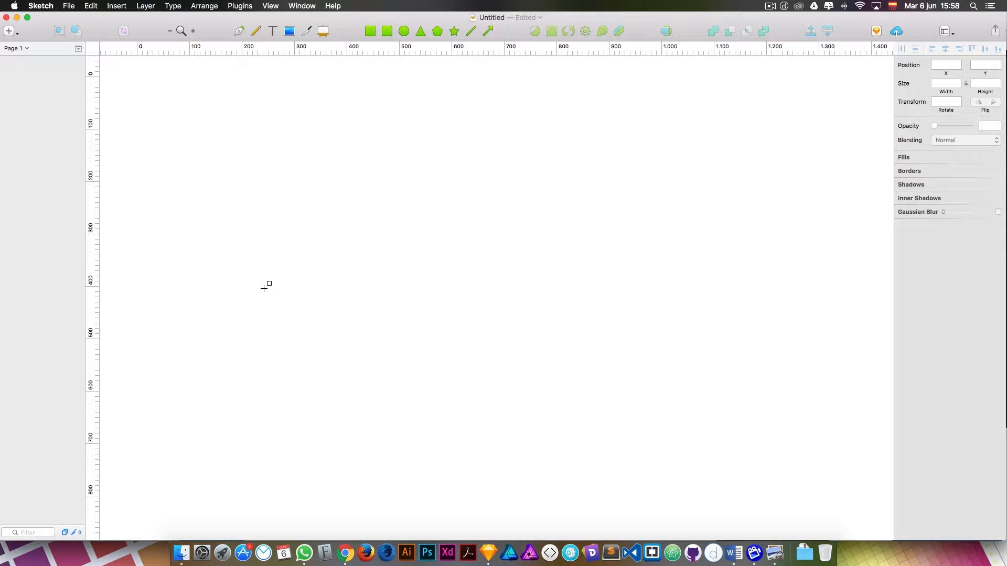
{"action": "left_click_drag", "start_coordinate": [264, 289], "coordinate": [340, 221]}
{"action": "left_click", "coordinate": [421, 31]}
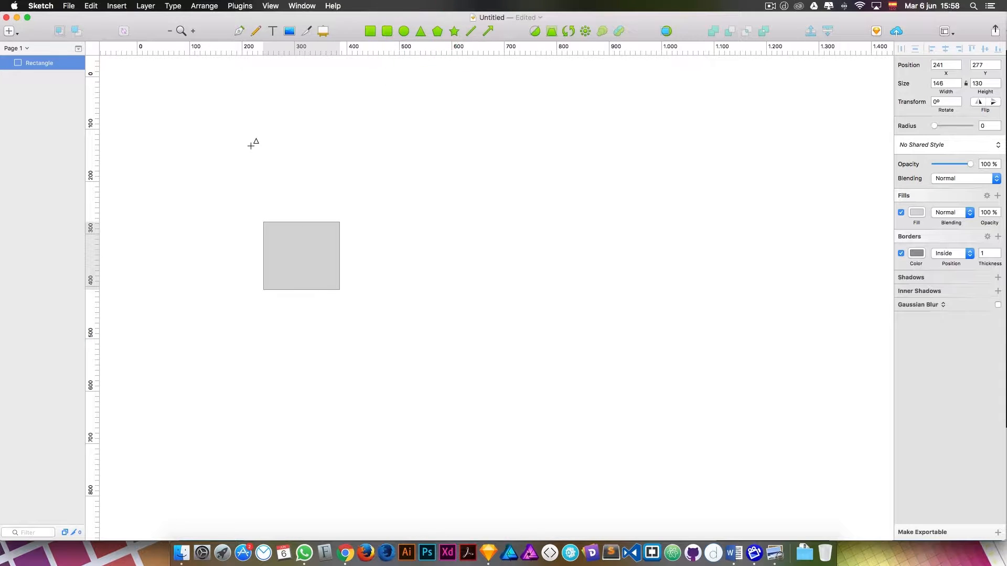
{"action": "left_click_drag", "start_coordinate": [250, 146], "coordinate": [312, 227]}
{"action": "left_click", "coordinate": [376, 286]}
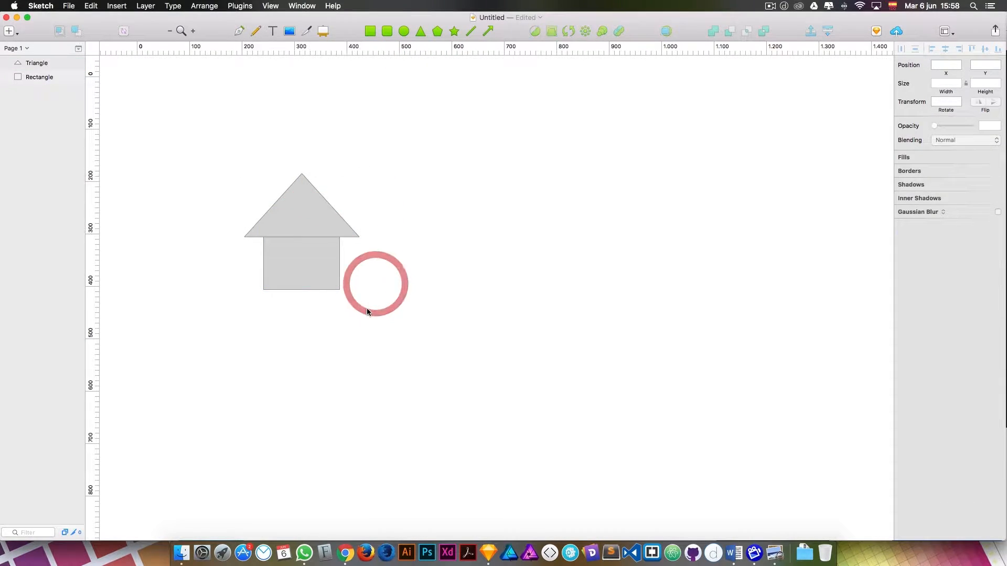
Step: Merge the triangle and rectangle with Union and move the combined house to about X 47, Y 139
{"action": "left_click_drag", "start_coordinate": [359, 327], "coordinate": [281, 221]}
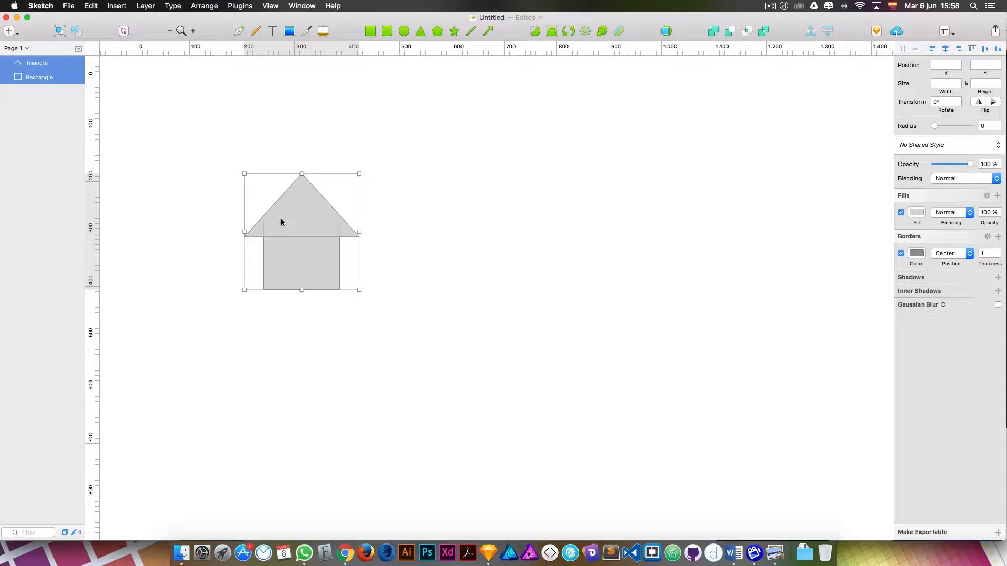
{"action": "left_click", "coordinate": [357, 321]}
{"action": "left_click_drag", "start_coordinate": [389, 333], "coordinate": [311, 208]}
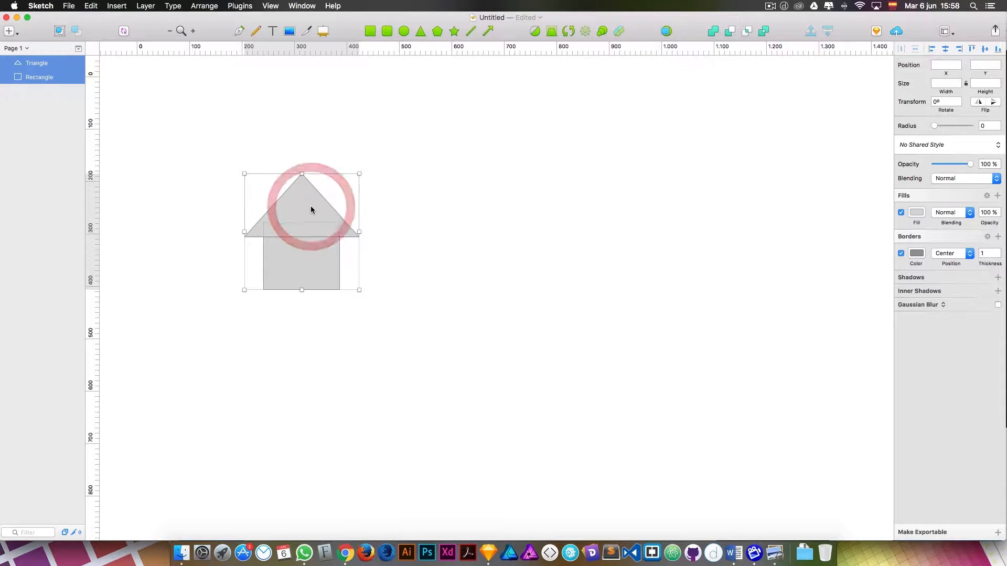
{"action": "scroll", "coordinate": [311, 207], "scroll_direction": "right", "scroll_amount": 1}
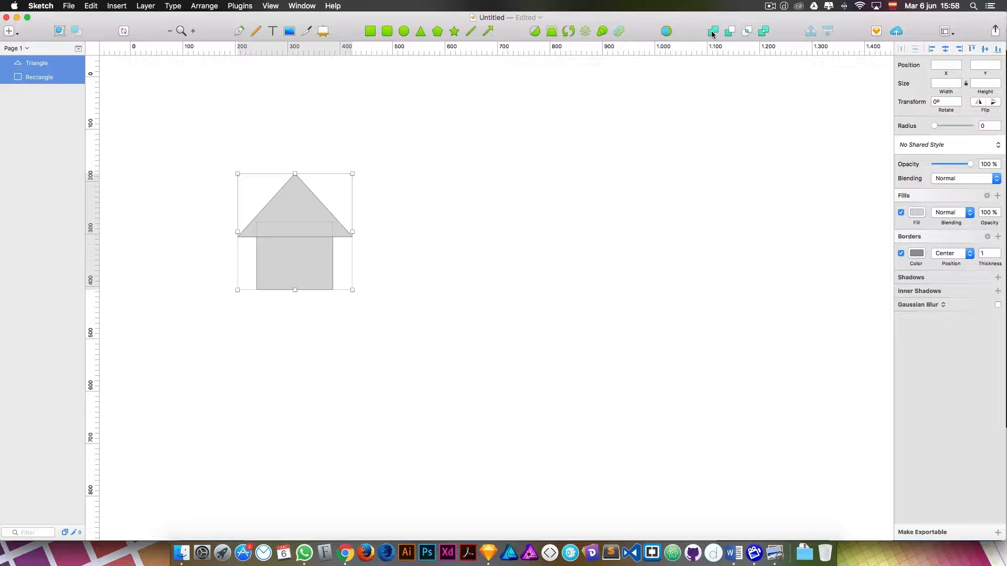
{"action": "left_click", "coordinate": [712, 32]}
{"action": "left_click", "coordinate": [467, 203]}
{"action": "left_click", "coordinate": [330, 215]}
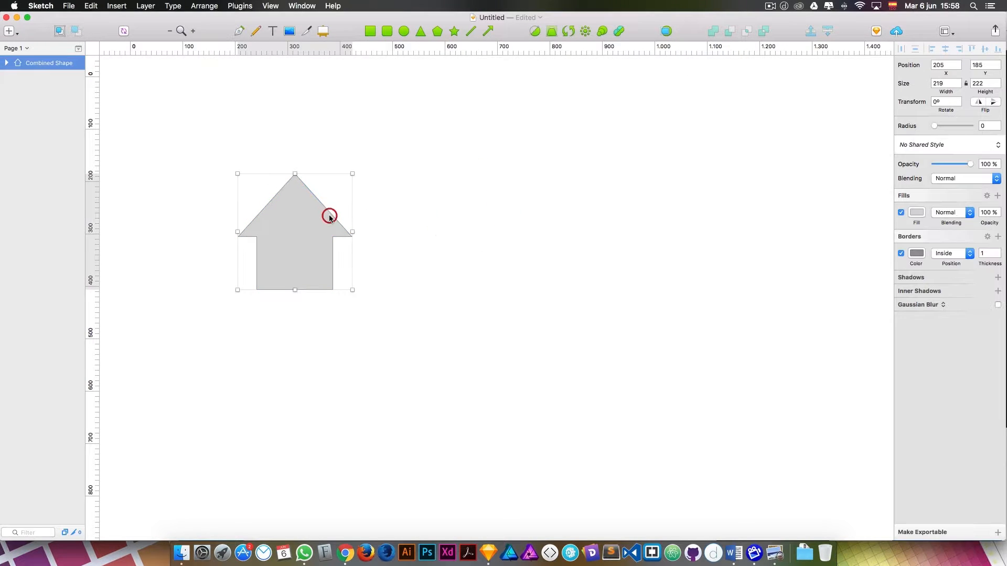
{"action": "left_click_drag", "start_coordinate": [318, 219], "coordinate": [235, 195]}
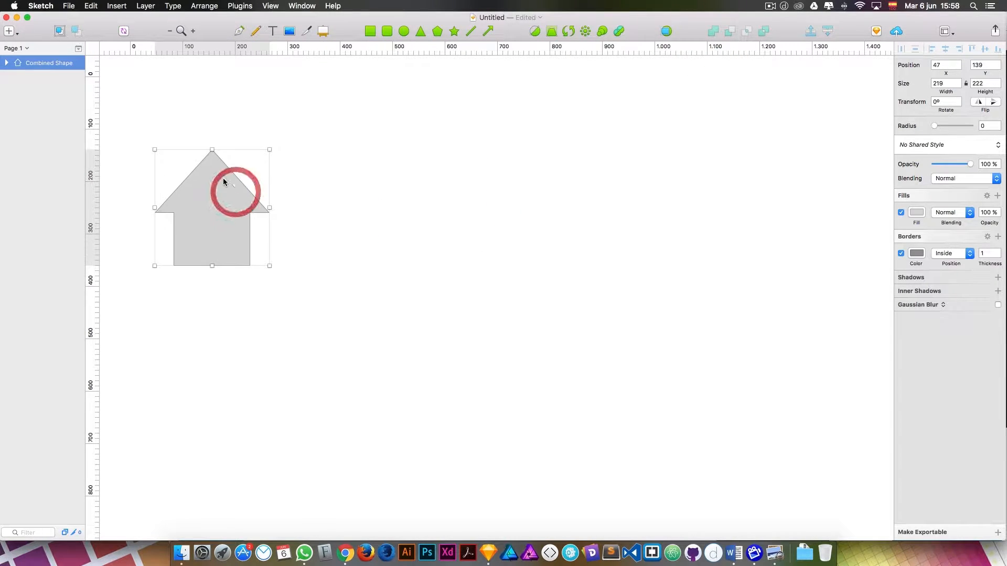
{"action": "left_click", "coordinate": [364, 216]}
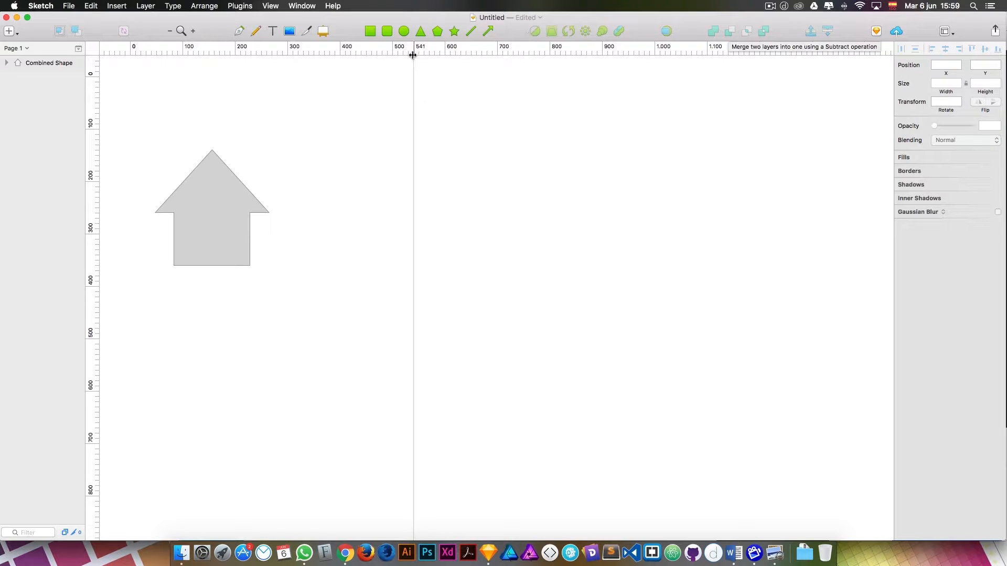
Step: Draw a circle about 232 × 232 beside the house and duplicate it about 61 px to the right
{"action": "left_click", "coordinate": [404, 32]}
{"action": "left_click_drag", "start_coordinate": [372, 222], "coordinate": [431, 159]}
{"action": "left_click_drag", "start_coordinate": [416, 218], "coordinate": [400, 217]}
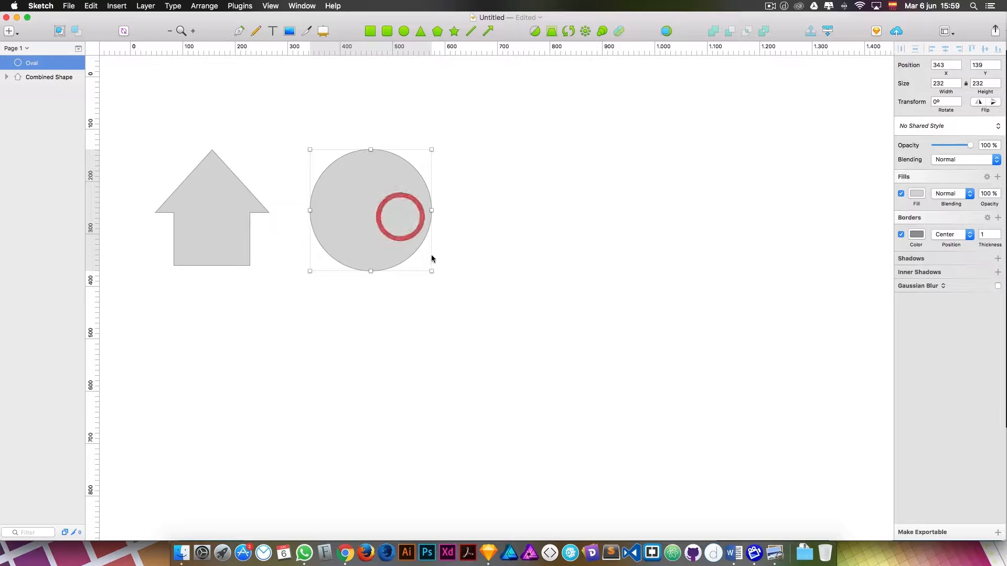
{"action": "key", "text": "alt"}
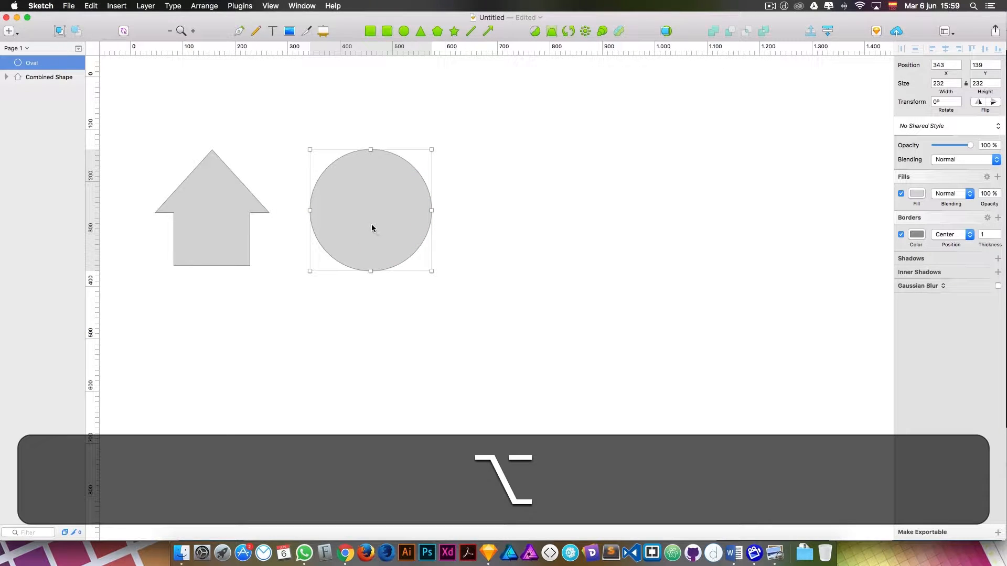
{"action": "left_click_drag", "start_coordinate": [372, 226], "coordinate": [402, 225]}
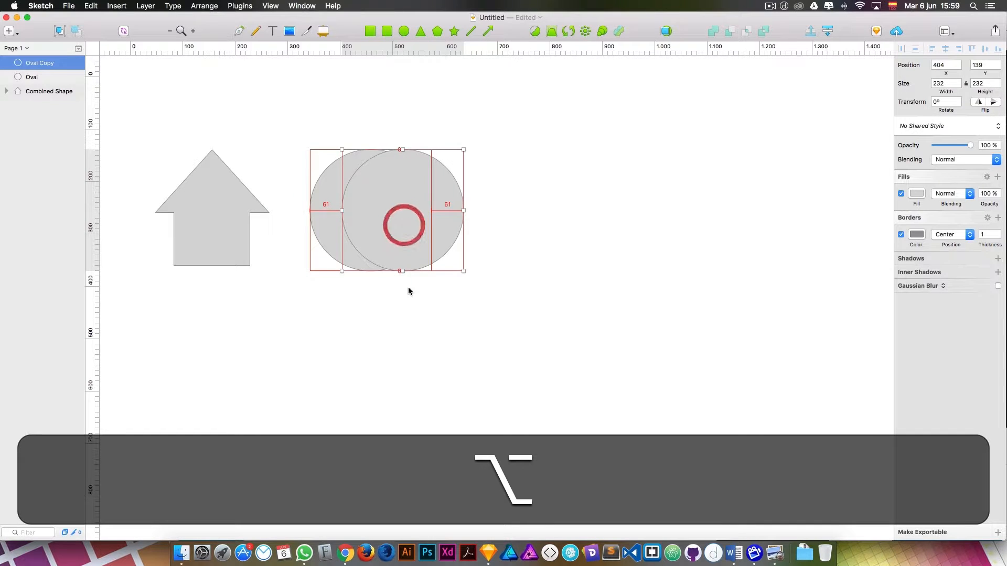
{"action": "left_click", "coordinate": [418, 301]}
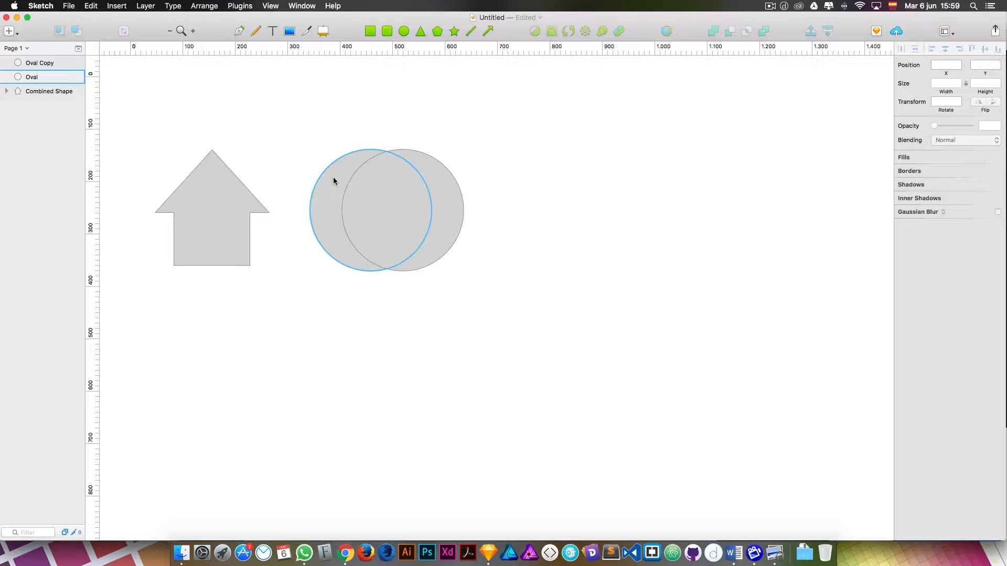
Step: Subtract the front circle from the back one to form a crescent
{"action": "left_click_drag", "start_coordinate": [439, 297], "coordinate": [301, 222]}
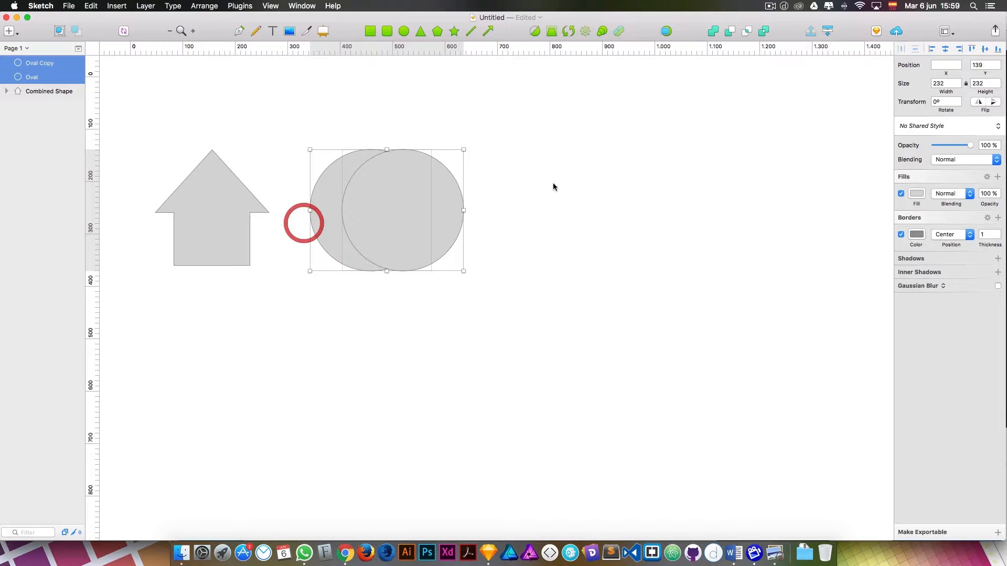
{"action": "left_click", "coordinate": [727, 33]}
{"action": "left_click", "coordinate": [492, 146]}
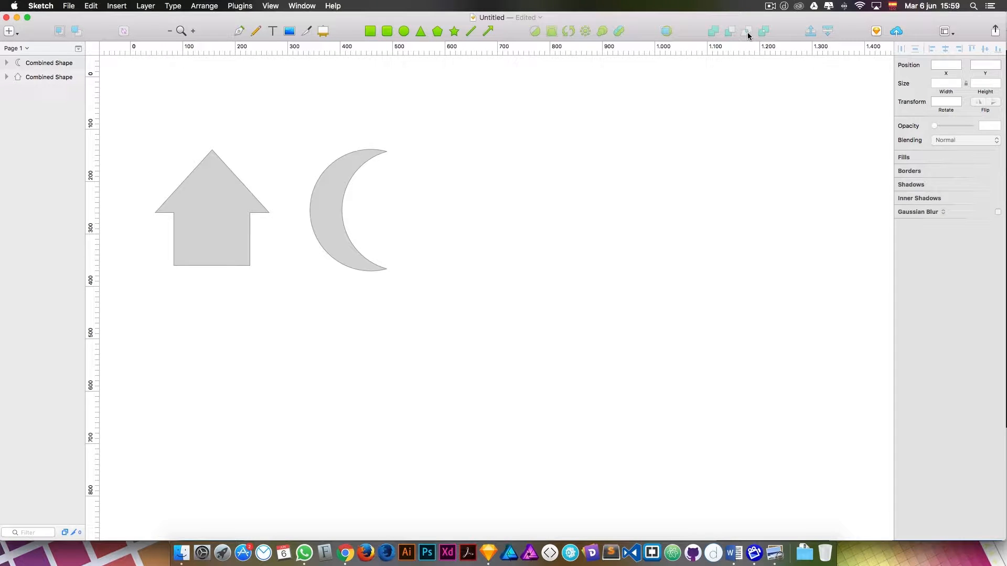
Step: Draw a circle with an overlapping duplicate to the right of the crescent and combine both with Intersect
{"action": "left_click", "coordinate": [405, 32]}
{"action": "mouse_move", "coordinate": [498, 221]}
{"action": "left_mouse_down"}
{"action": "mouse_move", "coordinate": [546, 148]}
{"action": "mouse_move", "coordinate": [524, 159]}
{"action": "left_mouse_up"}
{"action": "mouse_move", "coordinate": [519, 224]}
{"action": "left_mouse_down"}
{"action": "mouse_move", "coordinate": [512, 198]}
{"action": "mouse_move", "coordinate": [537, 214]}
{"action": "mouse_move", "coordinate": [519, 212]}
{"action": "mouse_move", "coordinate": [532, 207]}
{"action": "left_mouse_up"}
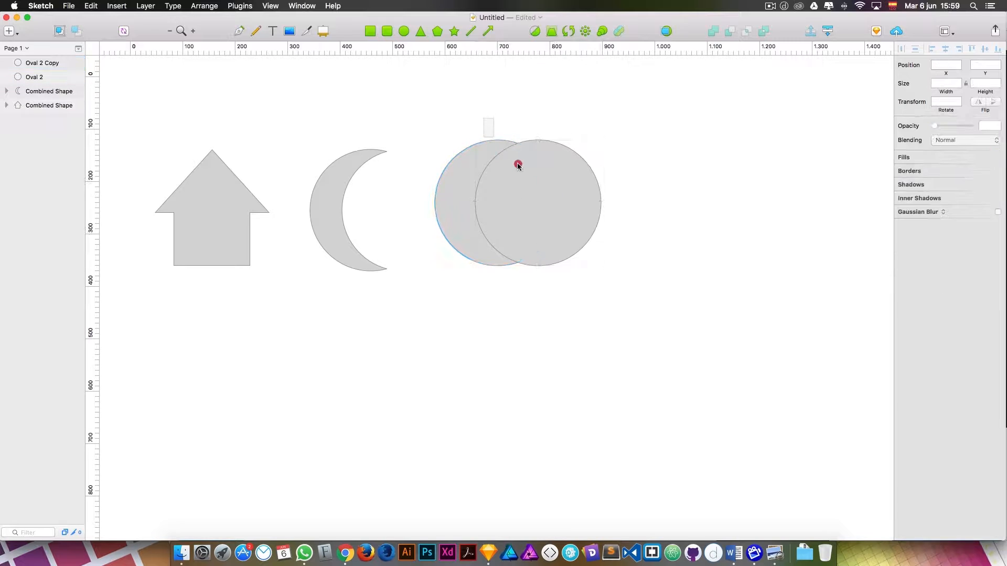
{"action": "left_click", "coordinate": [534, 172], "text": "shift"}
{"action": "left_click", "coordinate": [746, 31]}
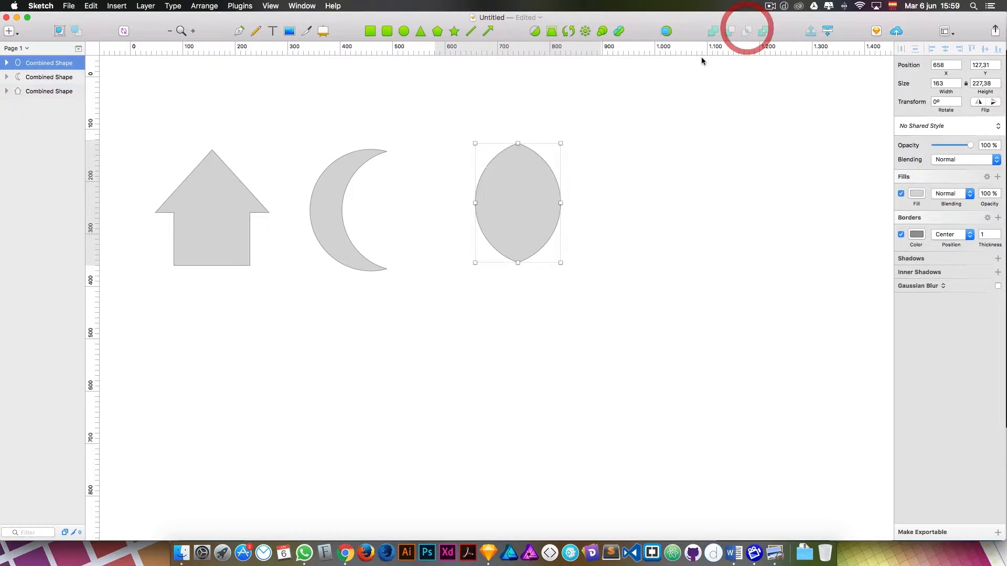
Step: Rotate the intersected lens shape by 45° and move it to about X 577, Y 112
{"action": "left_click", "coordinate": [570, 31]}
{"action": "left_click_drag", "start_coordinate": [560, 143], "coordinate": [611, 219]}
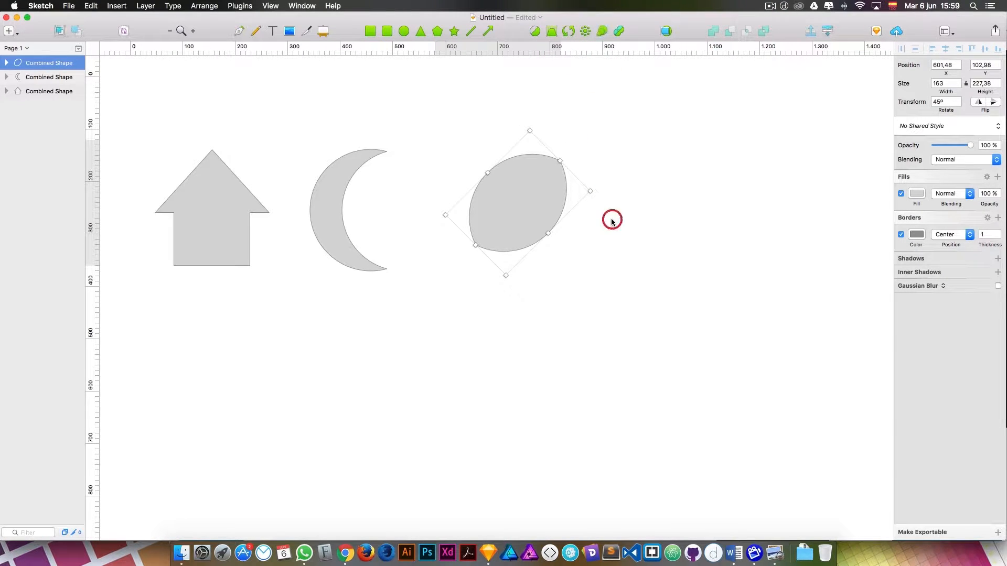
{"action": "left_click", "coordinate": [573, 272]}
{"action": "left_click_drag", "start_coordinate": [538, 229], "coordinate": [525, 234]}
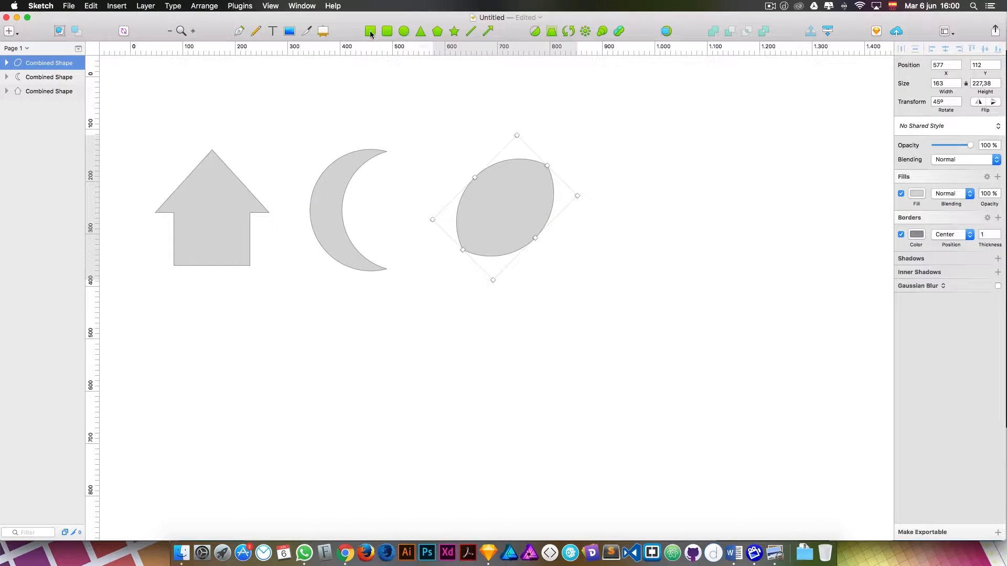
Step: Draw a circle about 230 px wide to the right of the lens and place an overlapping duplicate beside it
{"action": "left_click", "coordinate": [404, 32]}
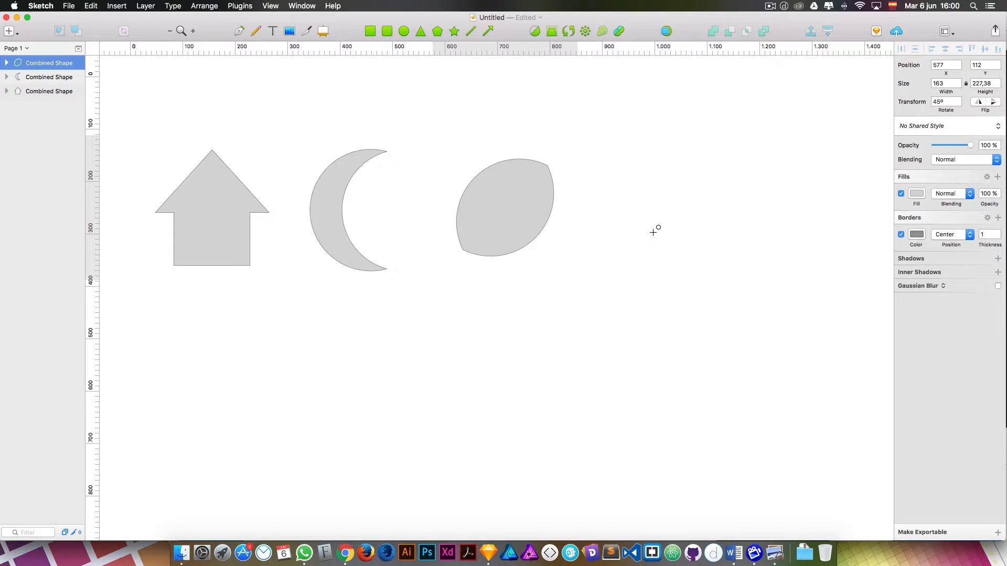
{"action": "left_click_drag", "start_coordinate": [653, 232], "coordinate": [713, 179]}
{"action": "mouse_move", "coordinate": [657, 232]}
{"action": "left_mouse_down"}
{"action": "mouse_move", "coordinate": [654, 216]}
{"action": "mouse_move", "coordinate": [710, 211]}
{"action": "mouse_move", "coordinate": [700, 220]}
{"action": "left_mouse_up"}
{"action": "left_click", "coordinate": [655, 121]}
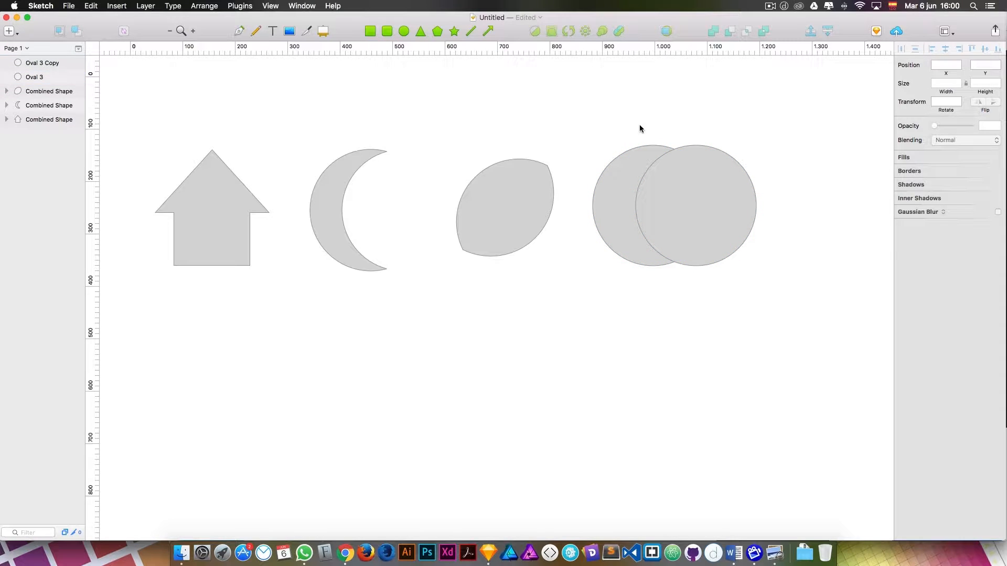
Step: Combine the two overlapping circles using the Difference operation
{"action": "left_click_drag", "start_coordinate": [640, 129], "coordinate": [701, 174]}
{"action": "left_click", "coordinate": [763, 32]}
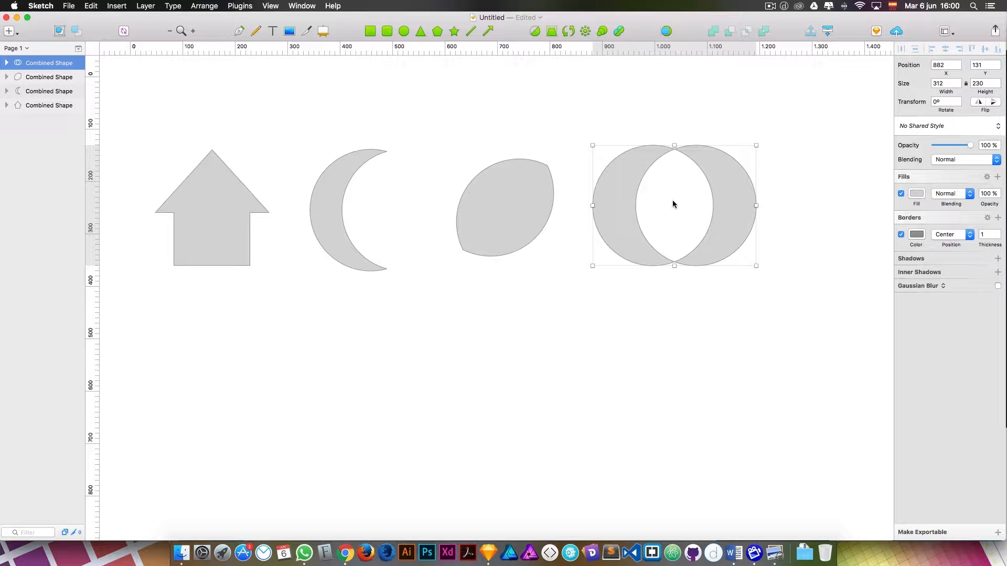
{"action": "left_click", "coordinate": [658, 103]}
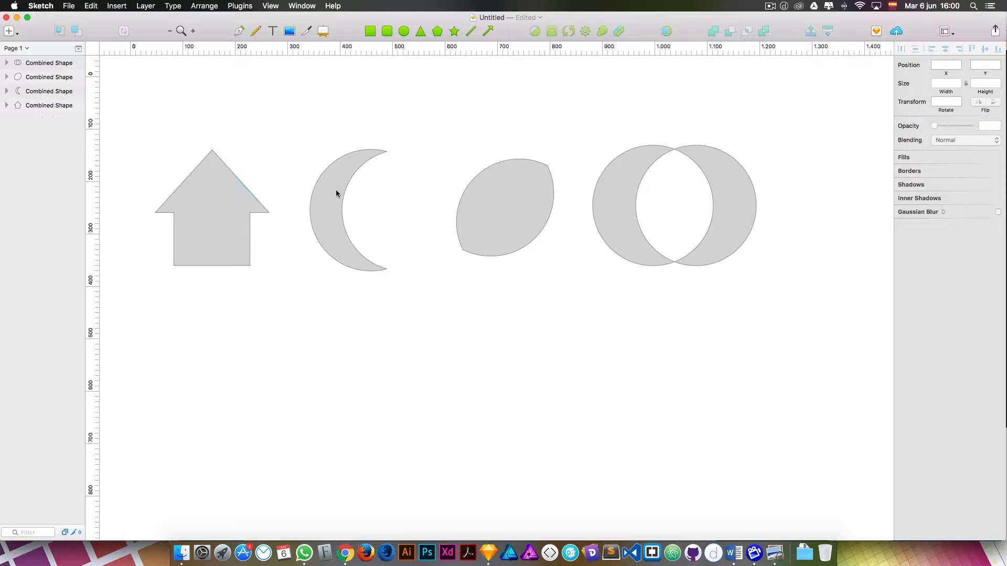
Step: Delete the crescent, lens and difference shapes, and move the house to about X 479, Y 166
{"action": "left_click_drag", "start_coordinate": [301, 146], "coordinate": [719, 214]}
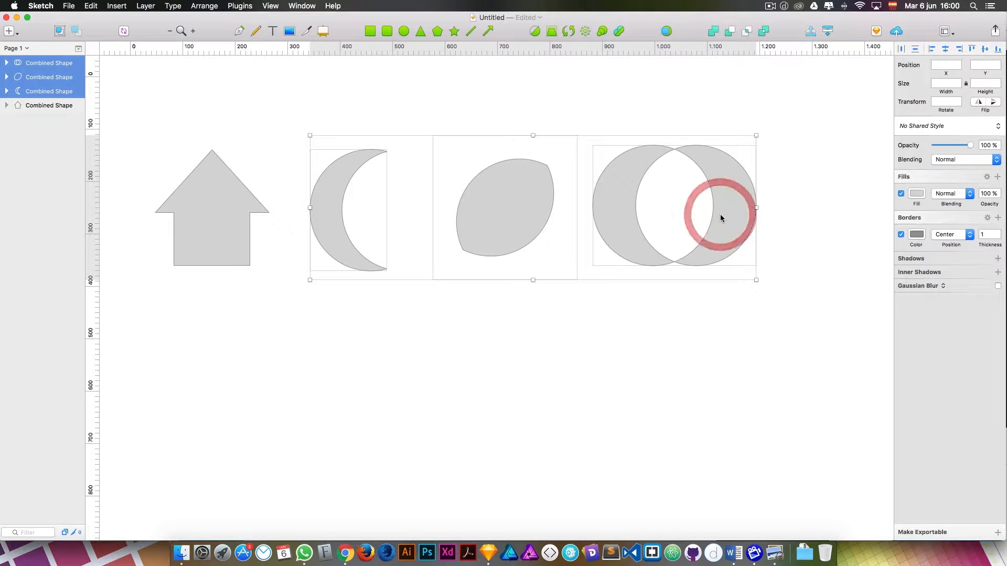
{"action": "key", "text": "super+BackSpace"}
{"action": "left_click_drag", "start_coordinate": [227, 214], "coordinate": [466, 226]}
{"action": "left_click", "coordinate": [581, 247]}
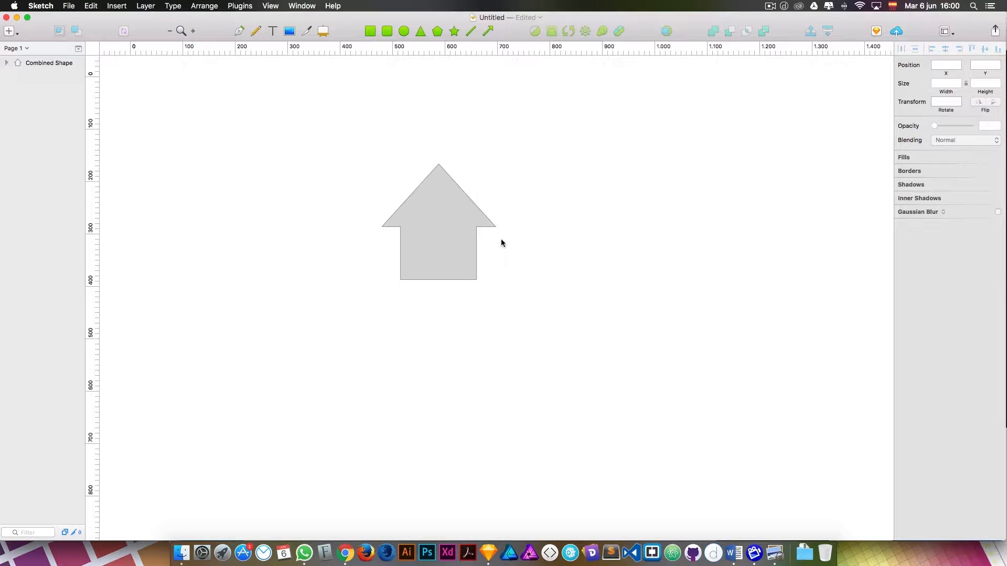
Step: Expand the house's combined shape and inspect its rectangle and triangle layers
{"action": "left_click", "coordinate": [7, 64]}
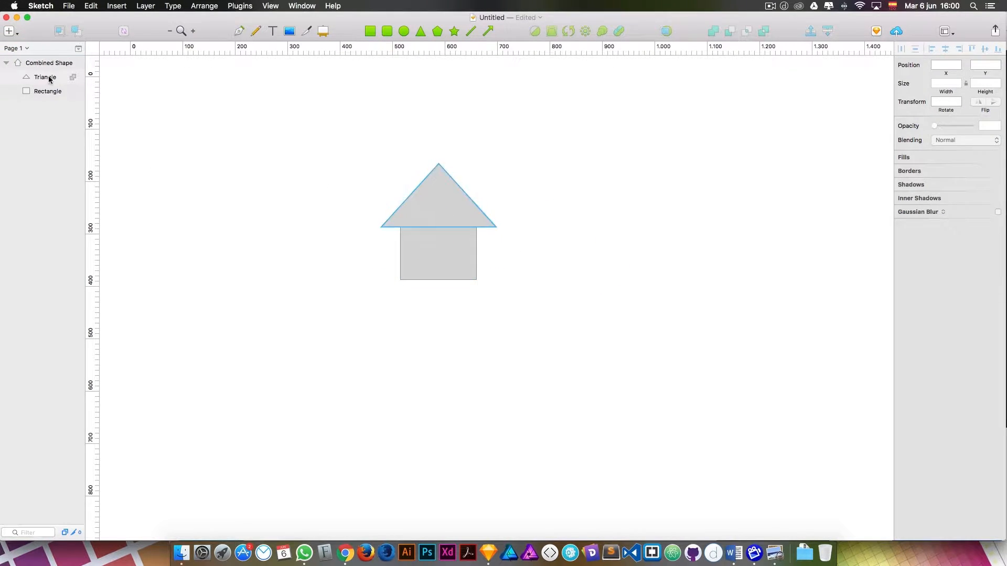
{"action": "left_click", "coordinate": [46, 89]}
{"action": "left_click", "coordinate": [39, 77]}
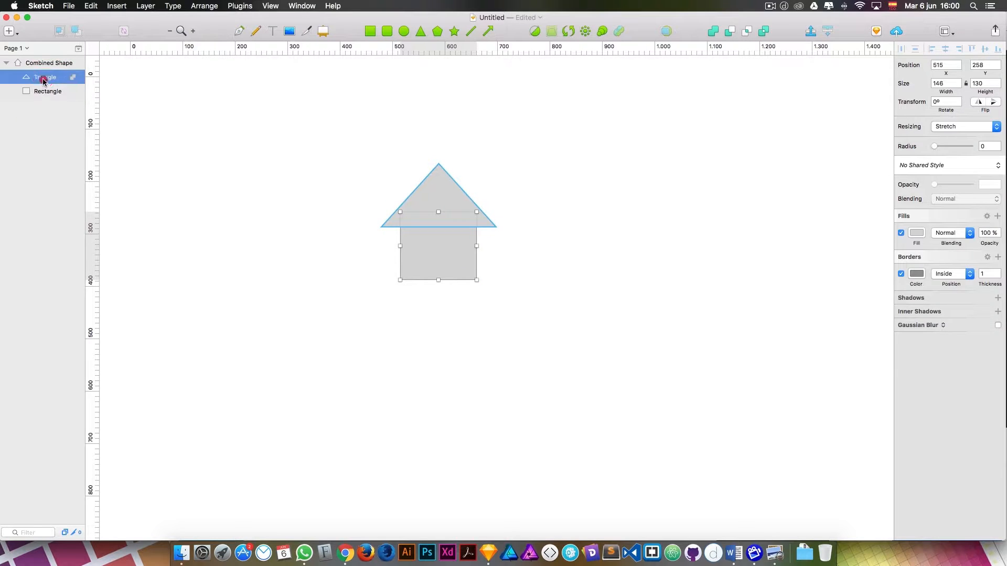
{"action": "left_click", "coordinate": [177, 148]}
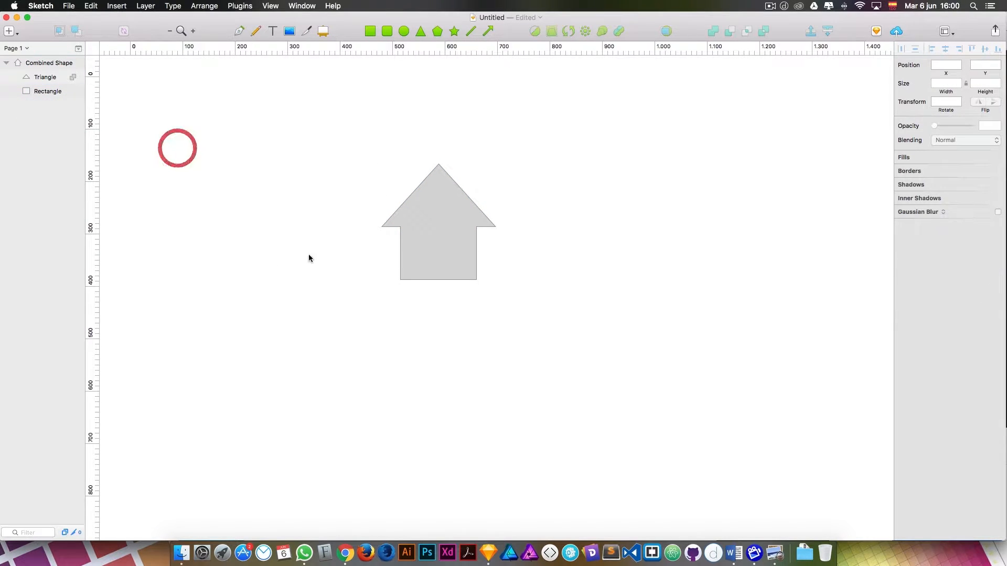
Step: Try moving the rectangle inside the combined house shape and undo the last two changes
{"action": "left_click", "coordinate": [455, 214]}
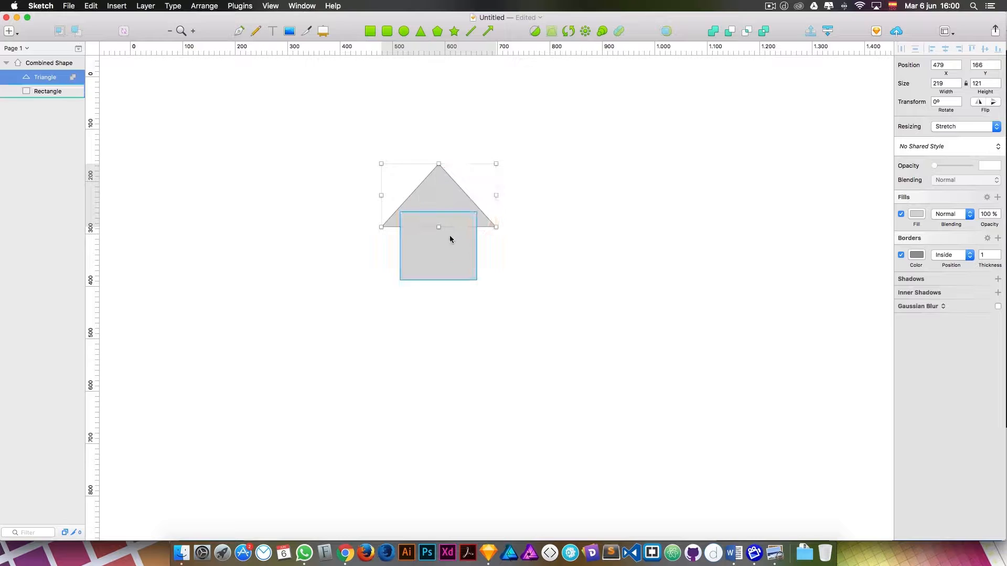
{"action": "left_click_drag", "start_coordinate": [449, 235], "coordinate": [418, 280]}
{"action": "left_click", "coordinate": [490, 281]}
{"action": "left_click", "coordinate": [375, 213]}
{"action": "double_click", "coordinate": [371, 260]}
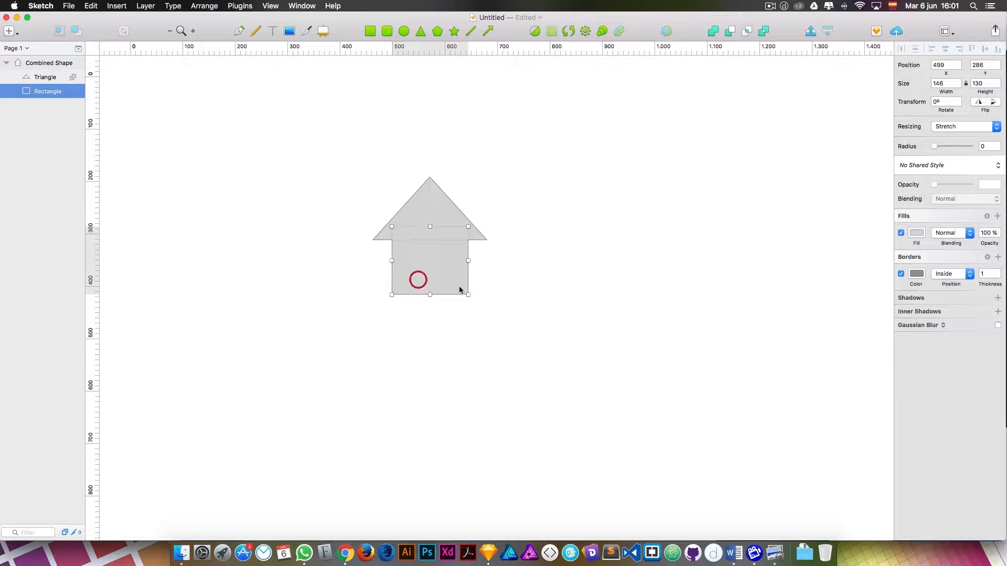
{"action": "key", "text": "super+z"}
{"action": "key", "text": "super+z"}
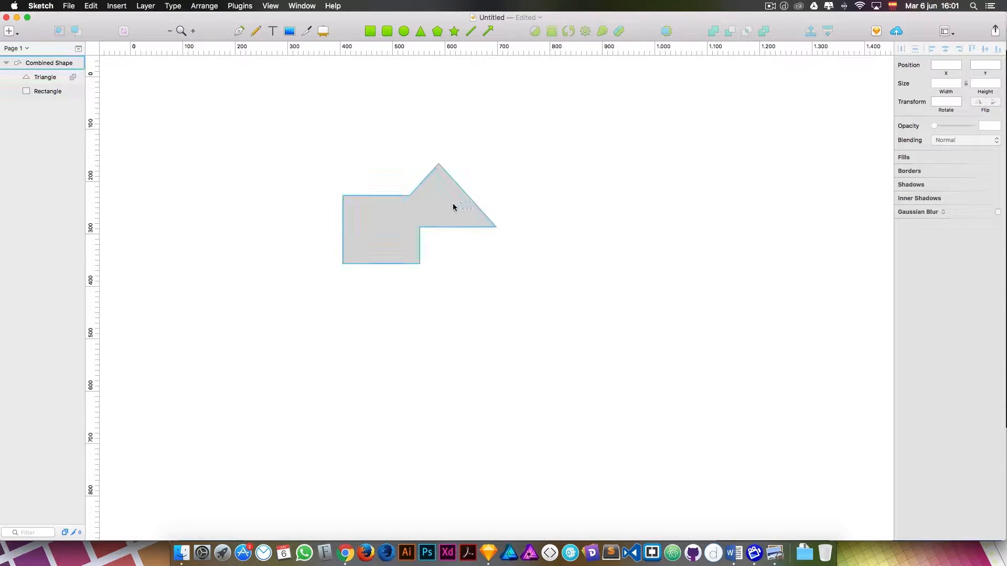
Step: Move the rectangle inside the combined shape back under the middle of the triangle to re-form the house
{"action": "double_click", "coordinate": [389, 218]}
{"action": "left_click_drag", "start_coordinate": [378, 243], "coordinate": [428, 245]}
{"action": "left_click", "coordinate": [536, 203]}
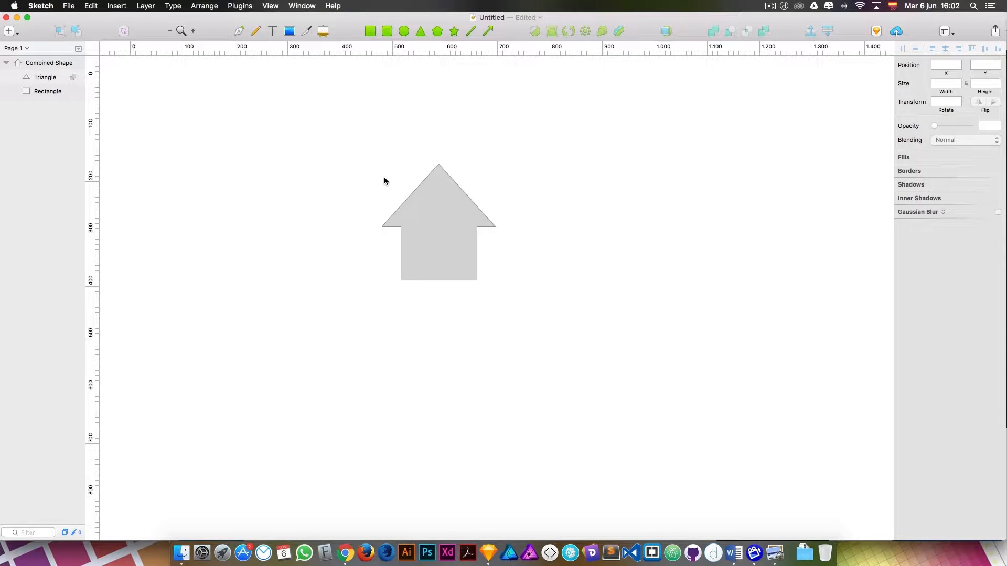
Step: Flatten the house's combined shape into a single path and open it for point editing
{"action": "left_click", "coordinate": [434, 189]}
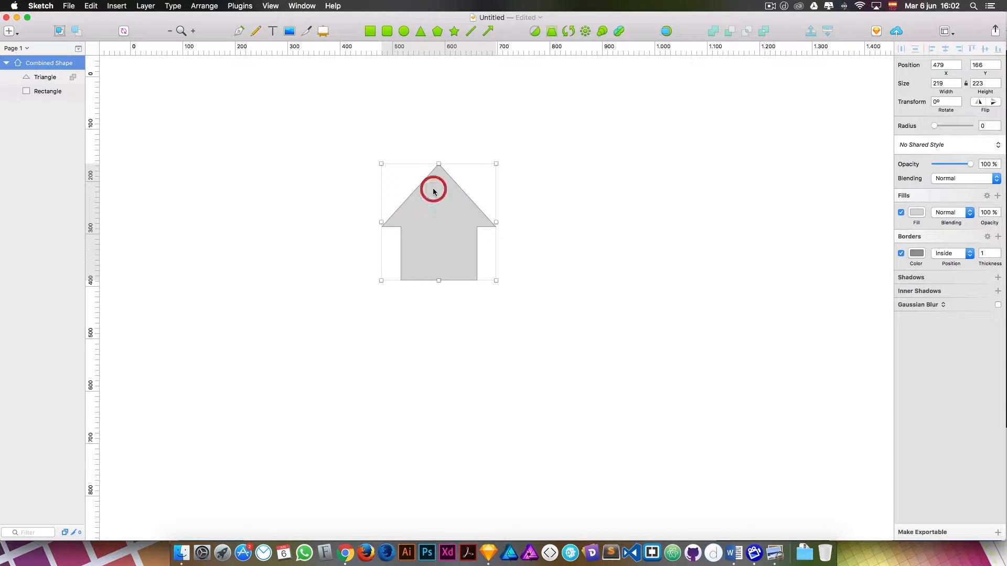
{"action": "left_click", "coordinate": [619, 32]}
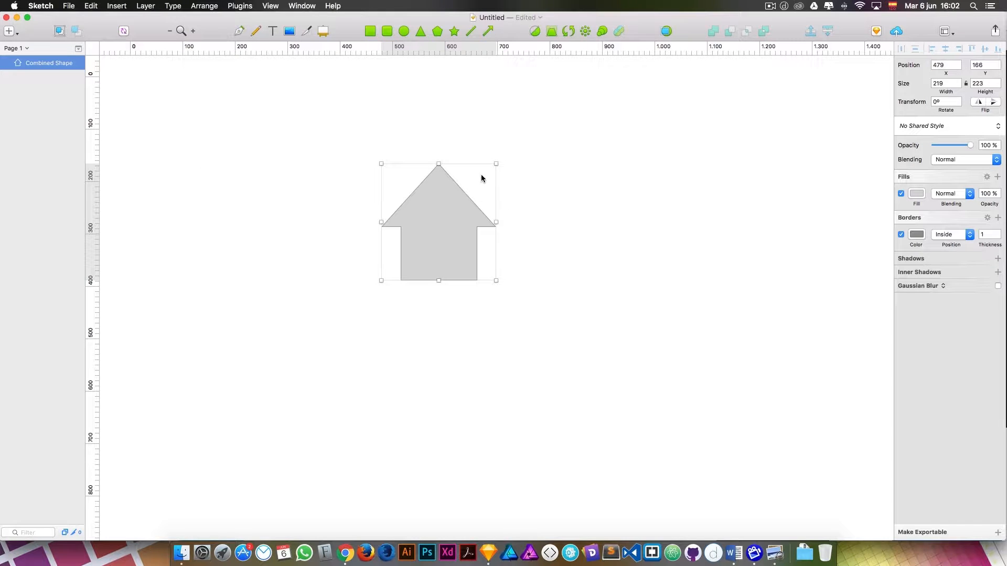
{"action": "left_click", "coordinate": [481, 156]}
{"action": "double_click", "coordinate": [450, 177]}
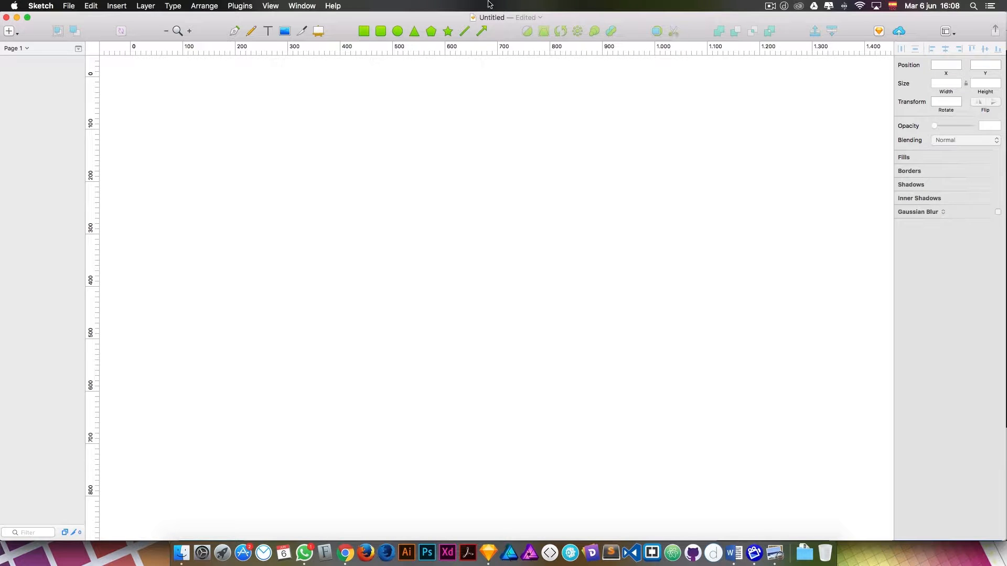
Step: Draw a rectangle about 657 × 398 and cut away its right and top edges with the Scissors tool
{"action": "left_click", "coordinate": [363, 31]}
{"action": "left_click_drag", "start_coordinate": [315, 120], "coordinate": [660, 328]}
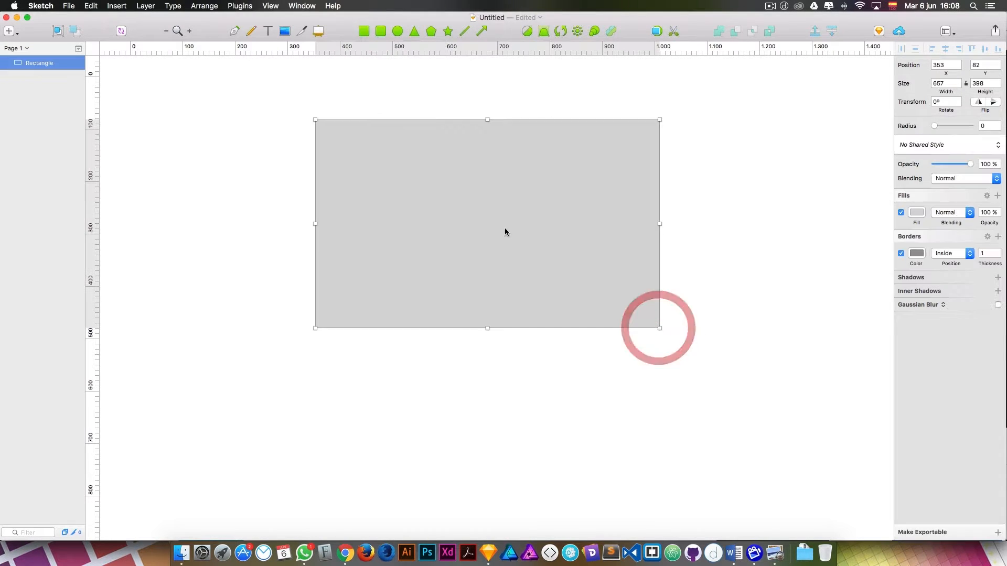
{"action": "left_click", "coordinate": [673, 32]}
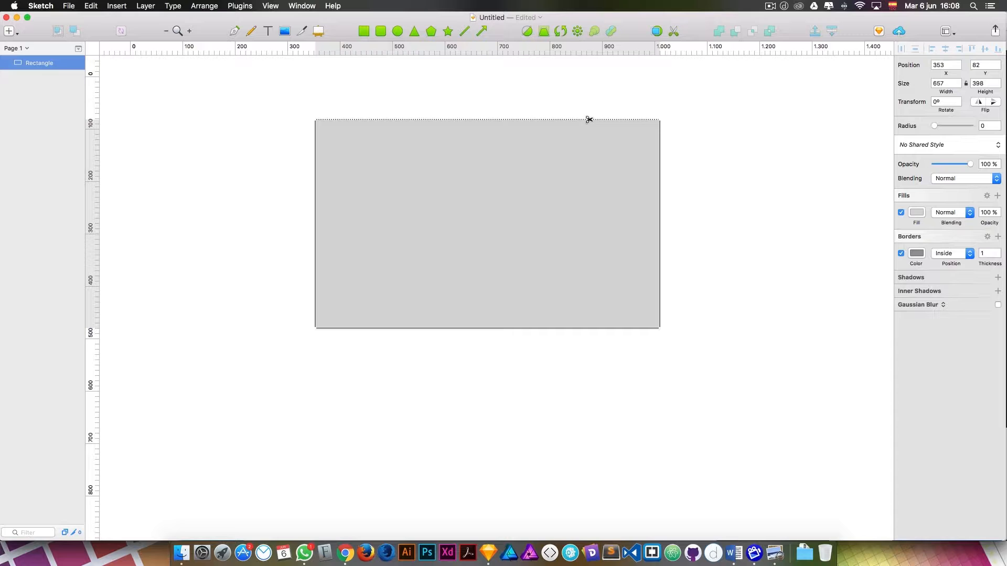
{"action": "left_click", "coordinate": [658, 146]}
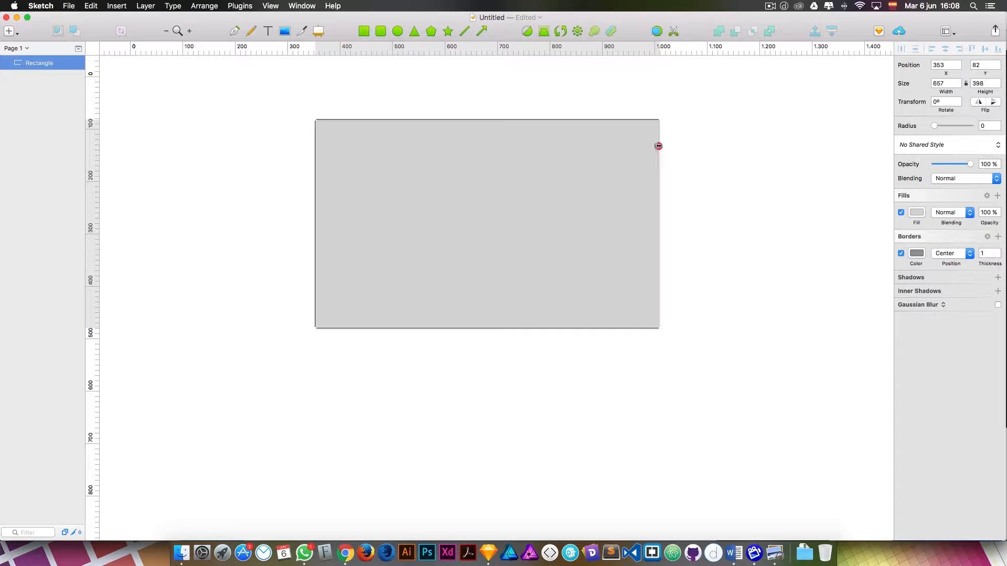
{"action": "left_click", "coordinate": [583, 121]}
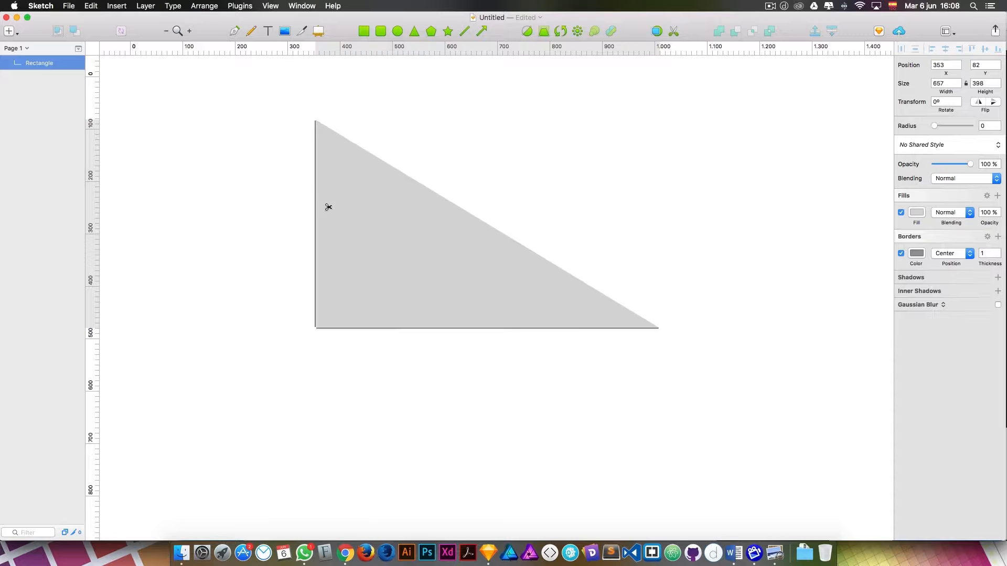
Step: Close the open path left by the cut edges so the triangle has a border on every side
{"action": "left_click", "coordinate": [144, 7]}
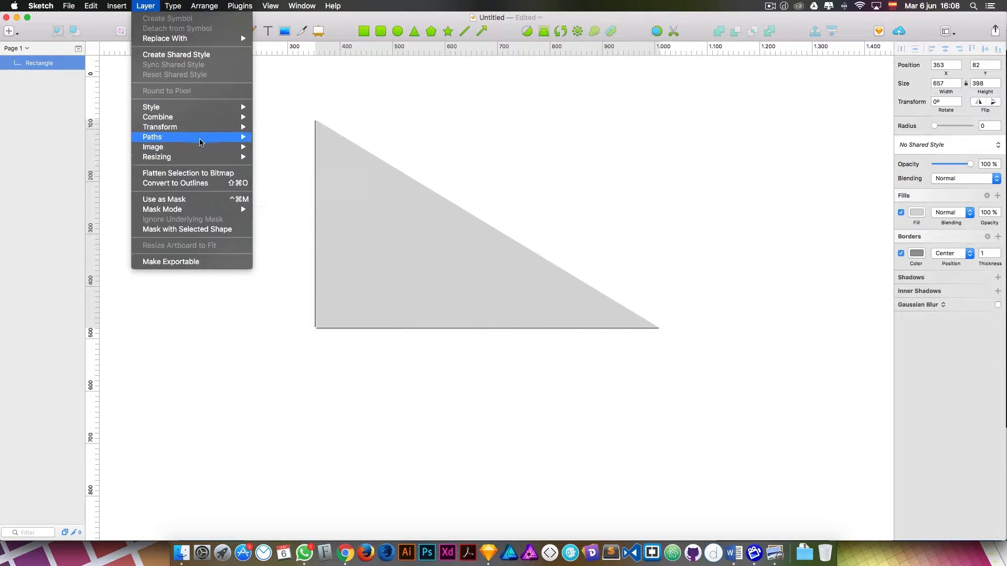
{"action": "mouse_move", "coordinate": [208, 139]}
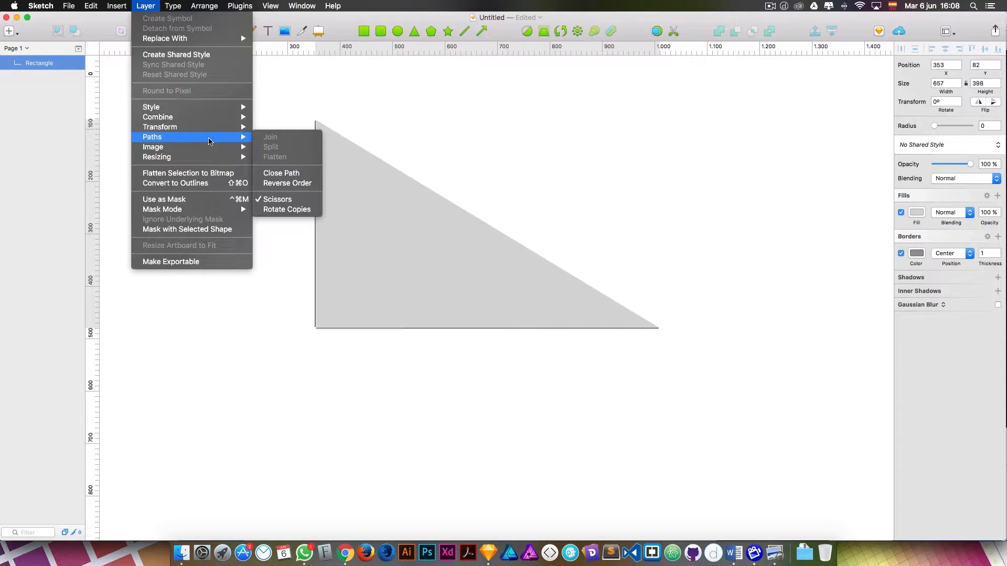
{"action": "left_click", "coordinate": [304, 178]}
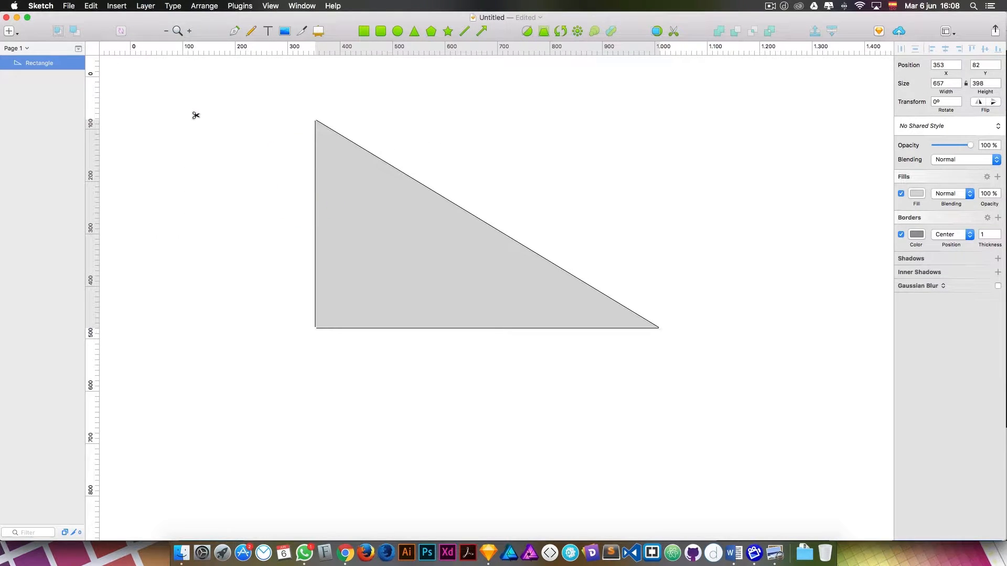
{"action": "key", "text": "super+z"}
{"action": "left_click", "coordinate": [220, 145]}
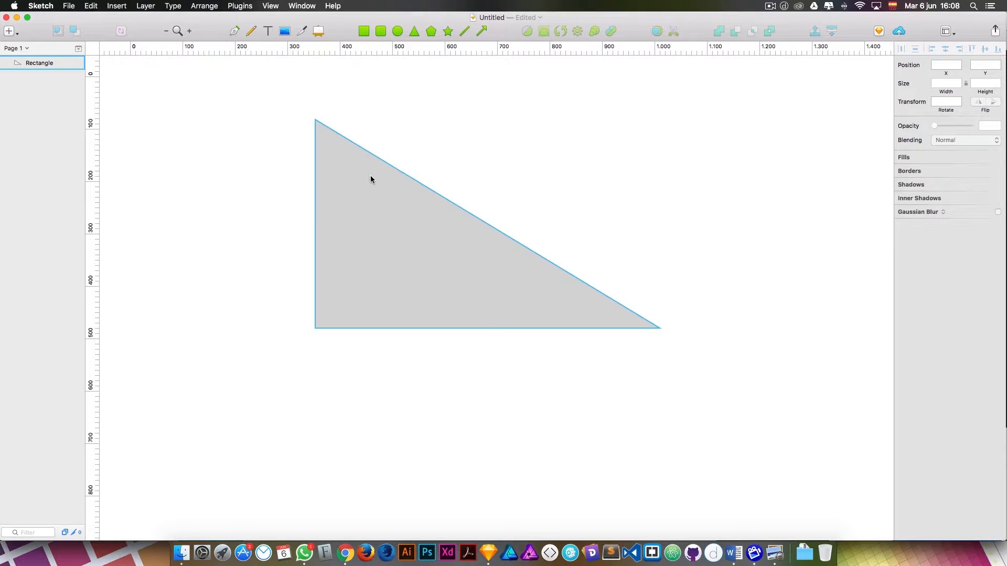
{"action": "left_click", "coordinate": [371, 179]}
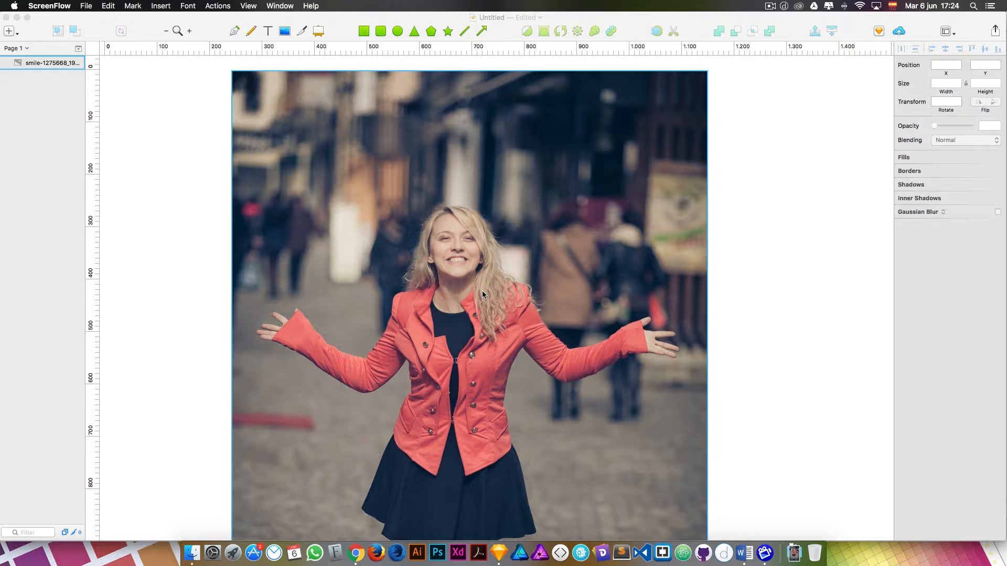
Step: Draw a circle about 430 × 430 from its centre over the woman's face and upper body in the photo
{"action": "scroll", "coordinate": [481, 293], "scroll_direction": "right", "scroll_amount": 2}
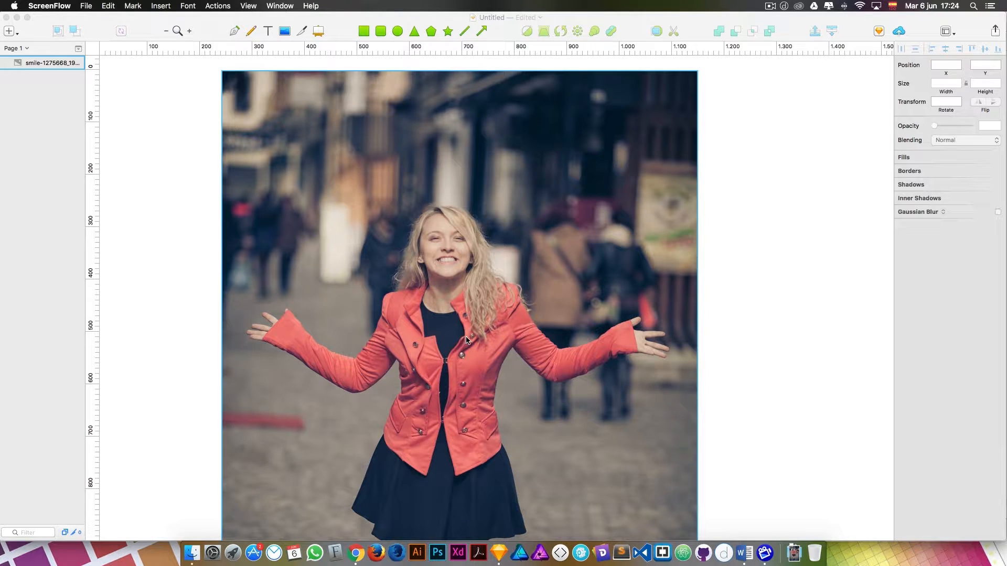
{"action": "left_click", "coordinate": [398, 31]}
{"action": "key", "text": "shift"}
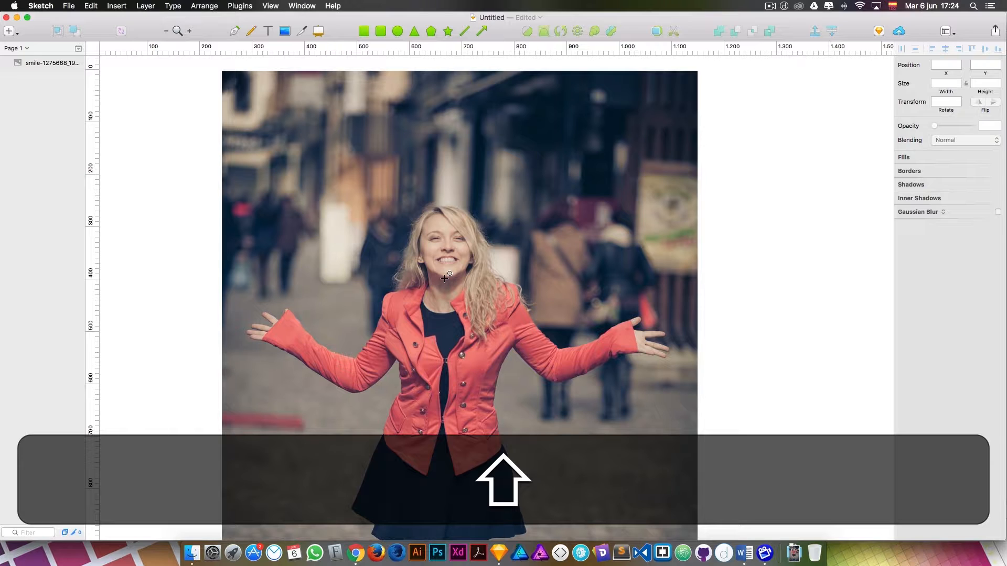
{"action": "key", "text": "alt+shift"}
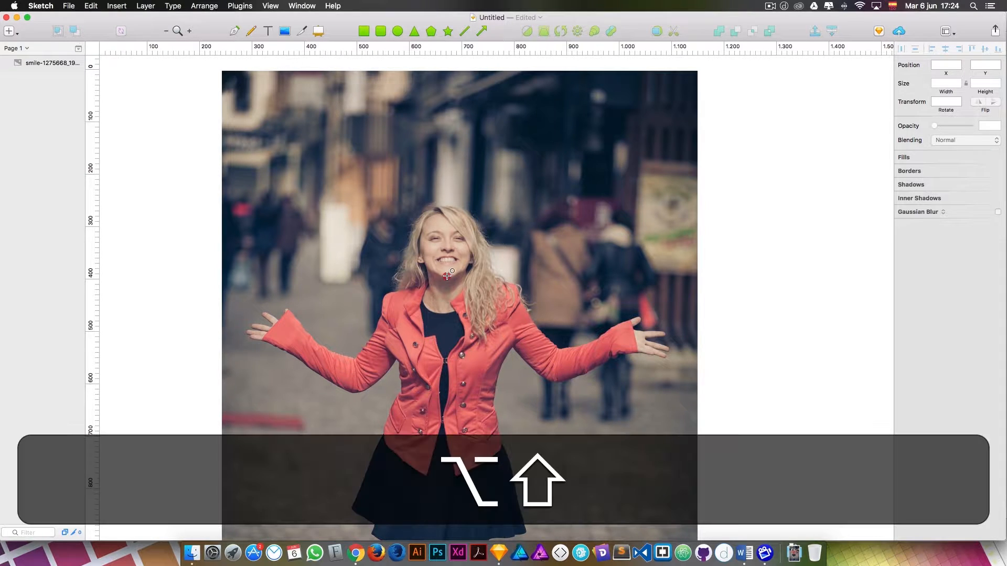
{"action": "left_click_drag", "start_coordinate": [444, 279], "coordinate": [557, 199]}
{"action": "left_click_drag", "start_coordinate": [483, 278], "coordinate": [495, 261]}
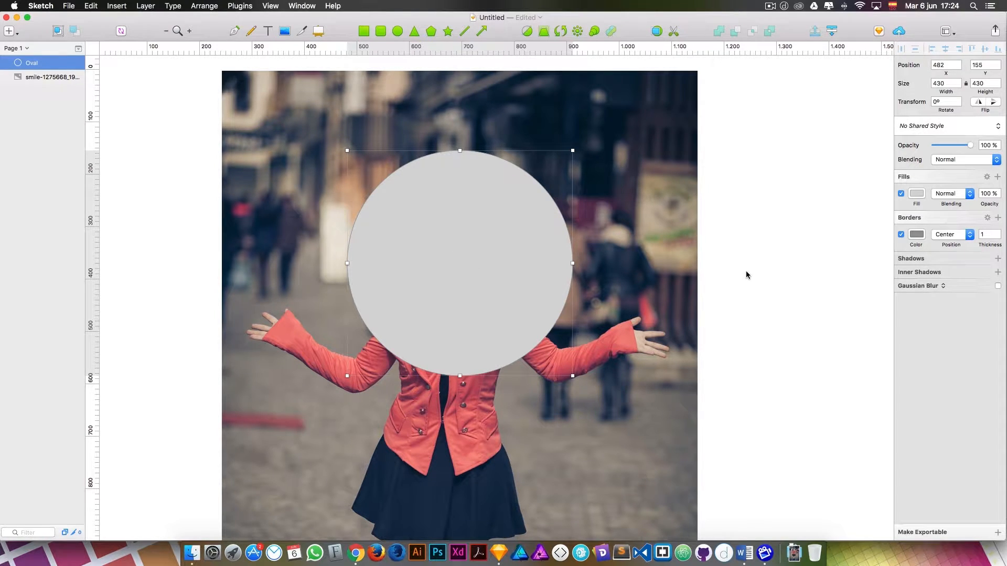
Step: Mask the photo with the circle by selecting both layers and applying Mask
{"action": "left_click_drag", "start_coordinate": [753, 269], "coordinate": [467, 274]}
{"action": "right_click", "coordinate": [454, 238]}
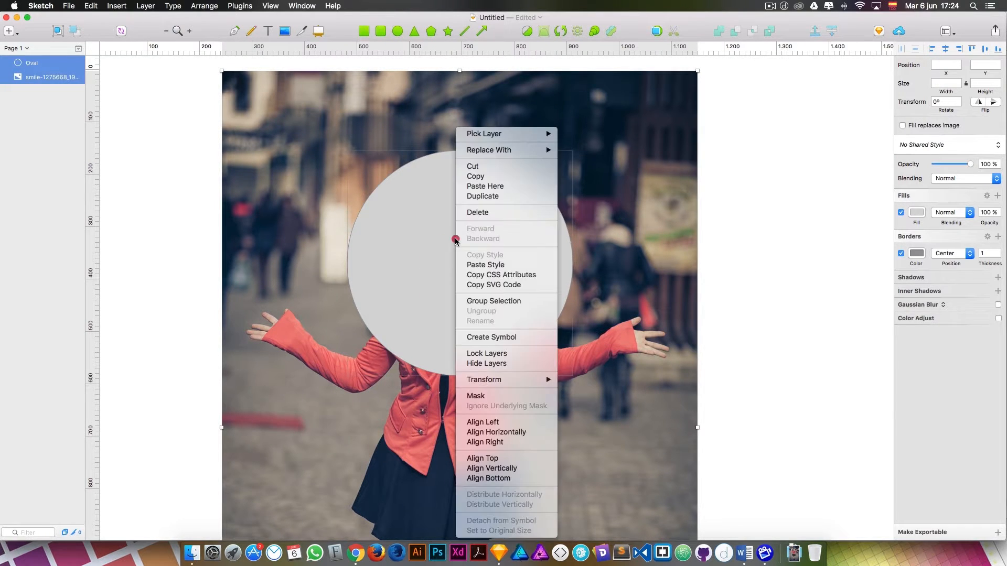
{"action": "left_click", "coordinate": [506, 399]}
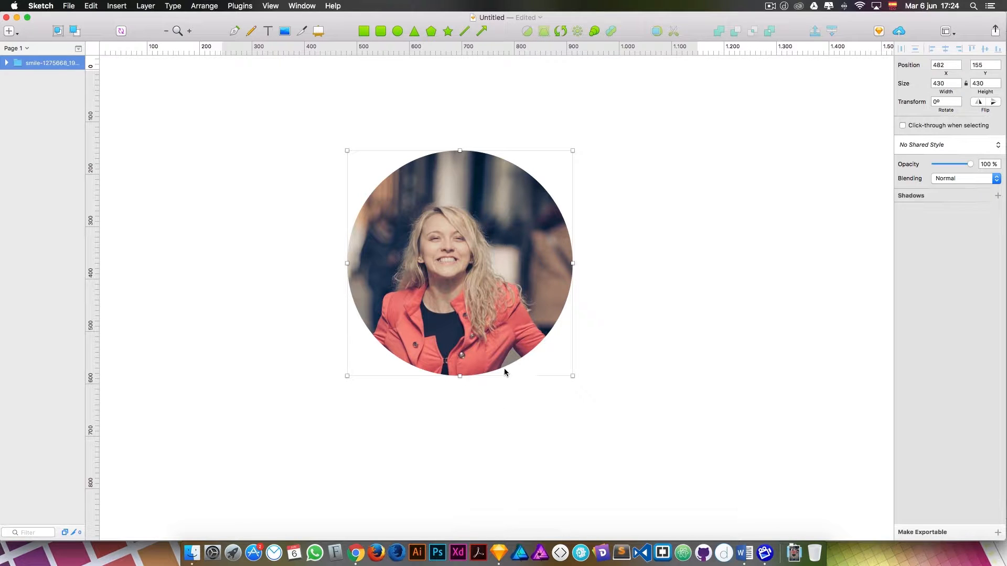
{"action": "left_click", "coordinate": [628, 215]}
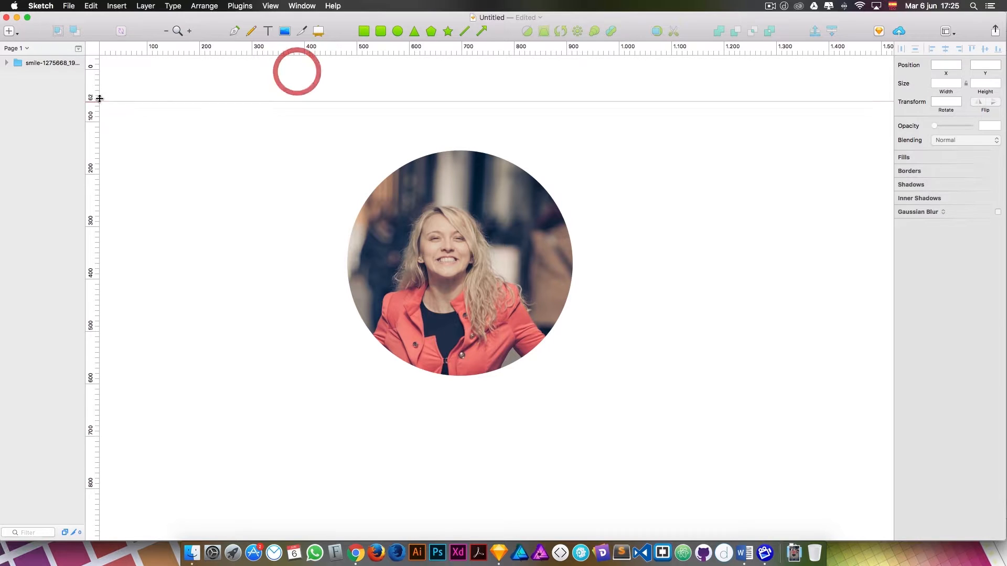
Step: Draw a background rectangle about 1456 × 864 and place it behind the masked photo group in the layer order
{"action": "left_click_drag", "start_coordinate": [106, 63], "coordinate": [870, 516]}
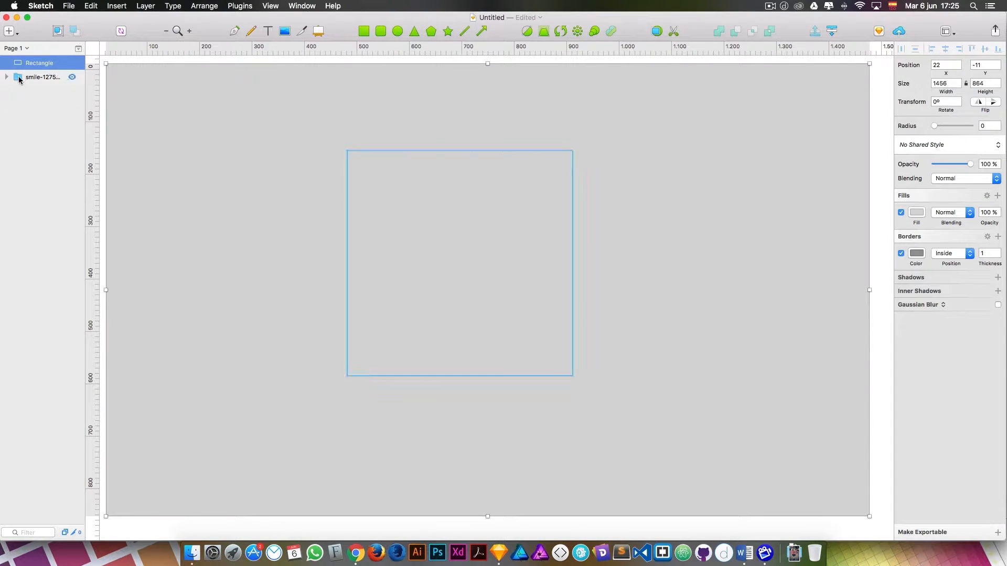
{"action": "left_click_drag", "start_coordinate": [19, 79], "coordinate": [24, 60]}
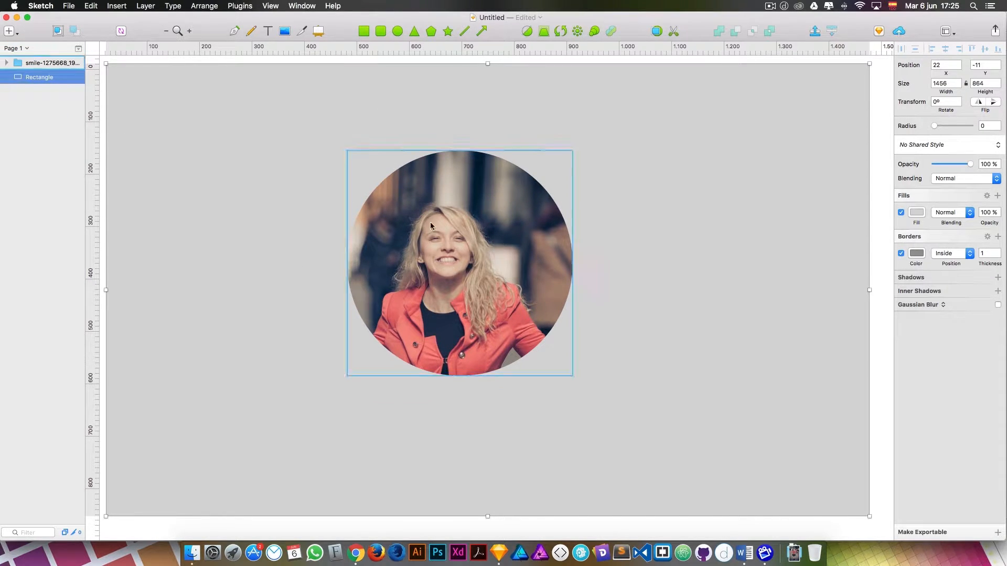
{"action": "scroll", "coordinate": [568, 236], "scroll_direction": "left", "scroll_amount": 1}
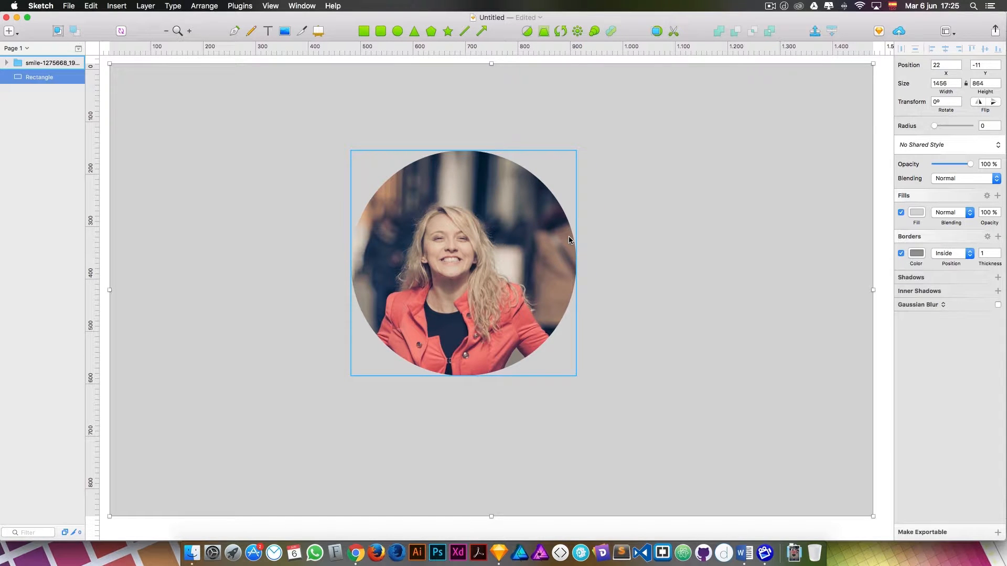
Step: Expand the masked group, scale its photo down to about 856 × 1284 and reposition it so the woman is centred in the circle
{"action": "left_click", "coordinate": [5, 64]}
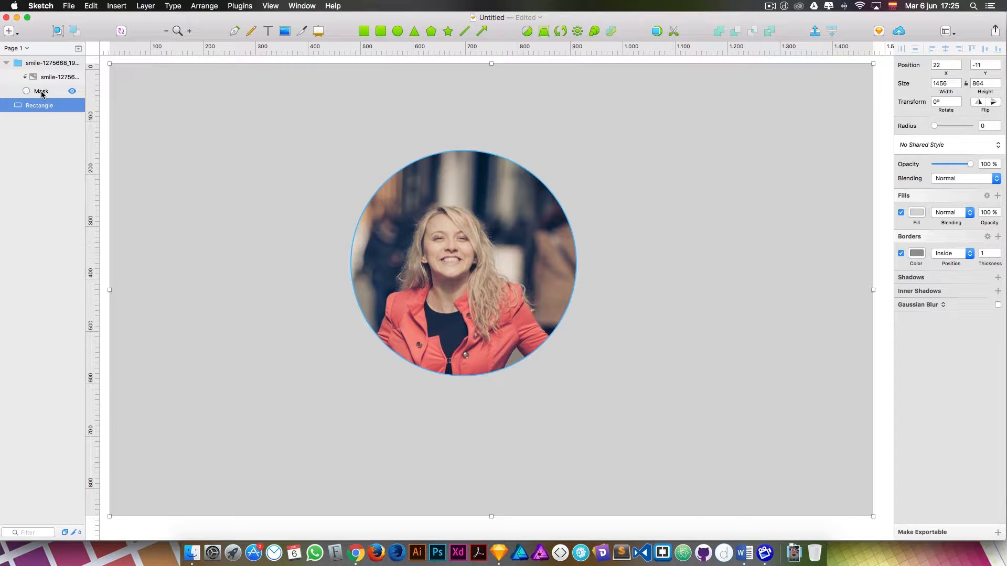
{"action": "left_click", "coordinate": [41, 92]}
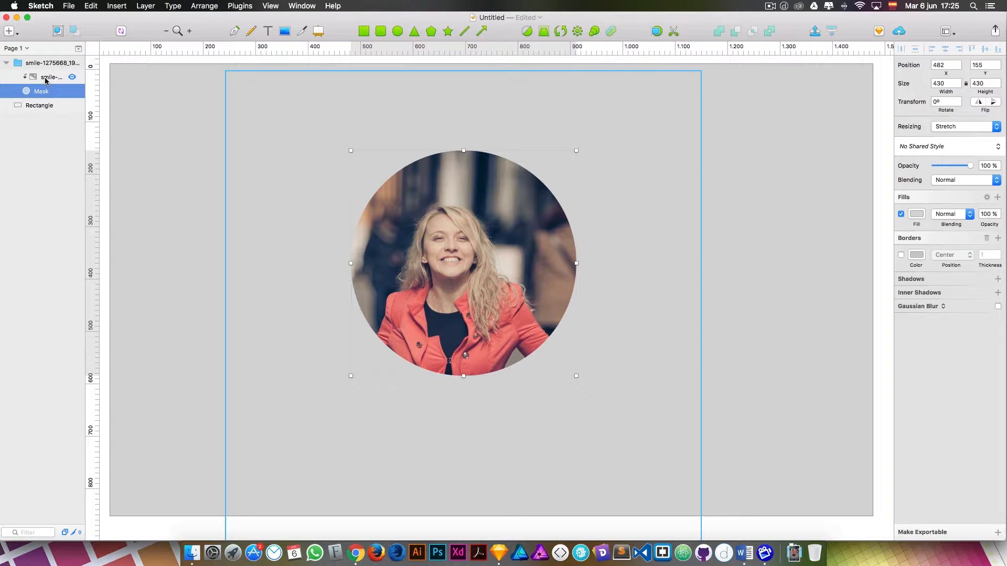
{"action": "left_click", "coordinate": [46, 79]}
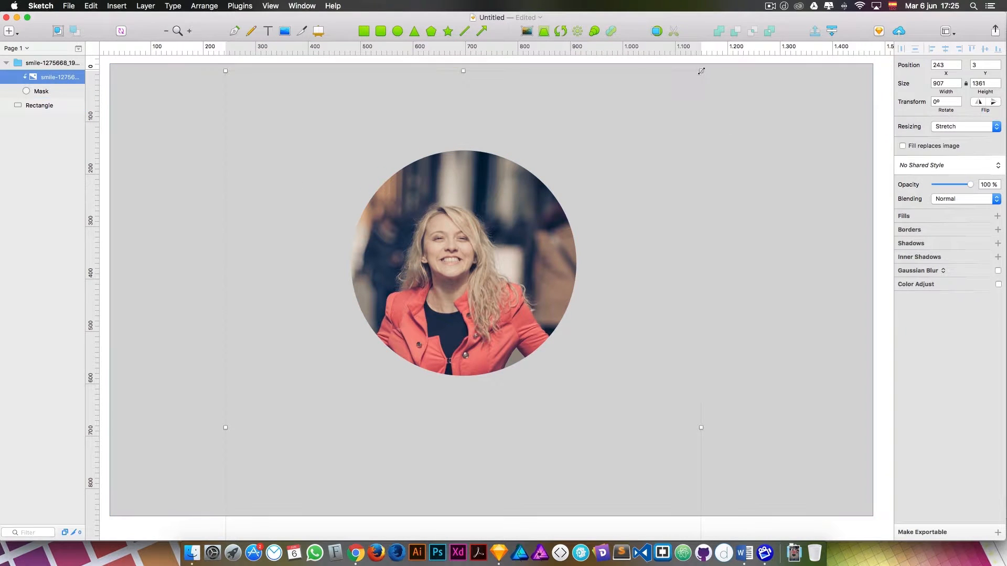
{"action": "left_click", "coordinate": [42, 76]}
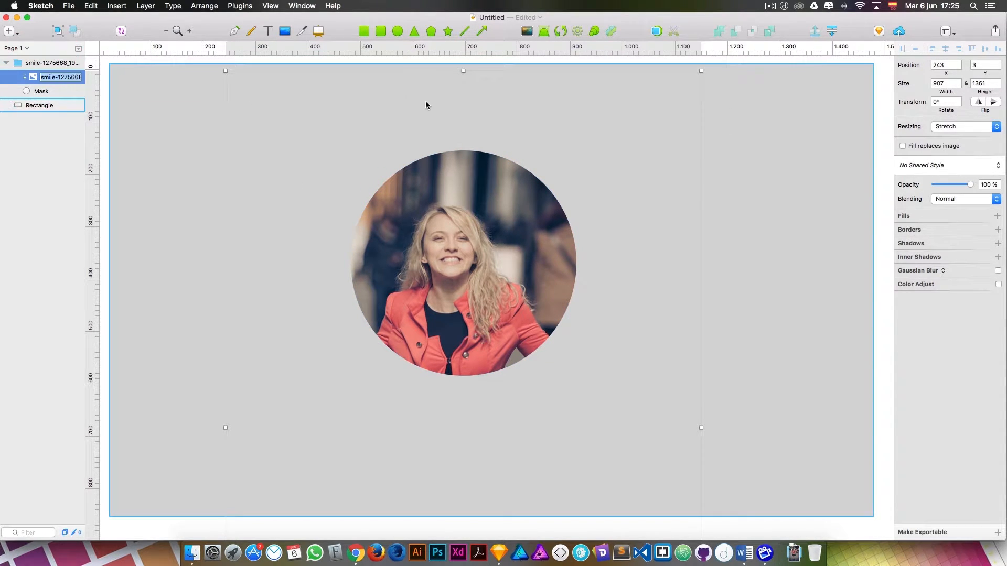
{"action": "left_click_drag", "start_coordinate": [701, 71], "coordinate": [687, 90]}
{"action": "mouse_move", "coordinate": [523, 241]}
{"action": "left_mouse_down"}
{"action": "mouse_move", "coordinate": [533, 218]}
{"action": "mouse_move", "coordinate": [527, 224]}
{"action": "left_mouse_up"}
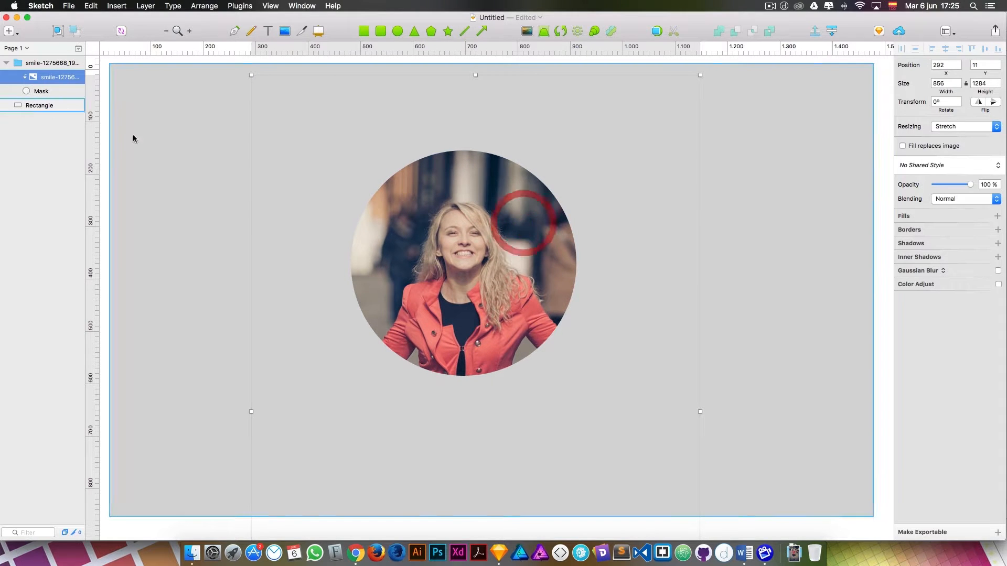
Step: Resize the group's circular mask to about 431 × 431
{"action": "left_click", "coordinate": [44, 92]}
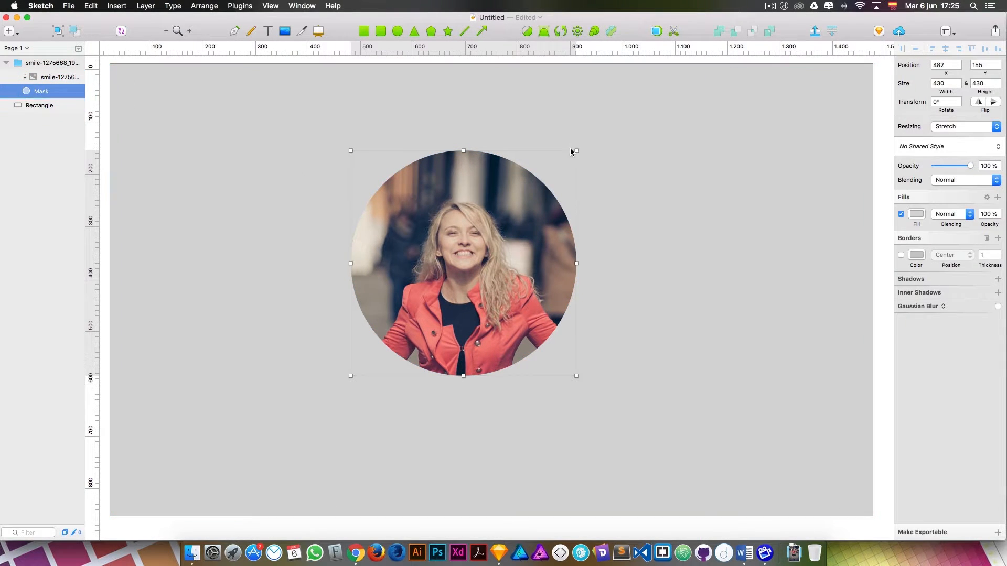
{"action": "left_click_drag", "start_coordinate": [575, 150], "coordinate": [607, 151]}
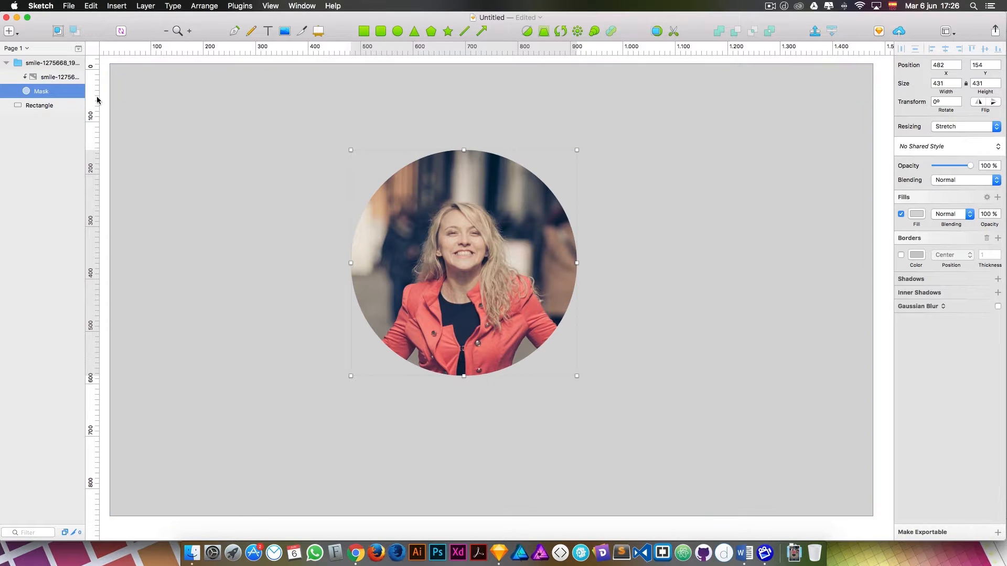
Step: Draw a rectangle about 442 × 151 over the circle's upper left part and move its layer into the masked group
{"action": "left_click", "coordinate": [44, 63]}
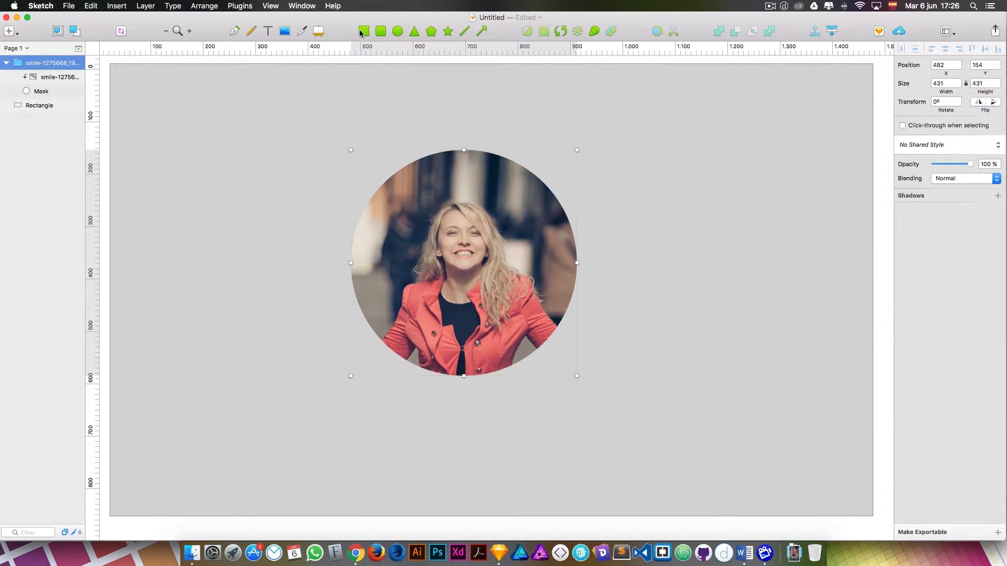
{"action": "mouse_move", "coordinate": [269, 111]}
{"action": "left_mouse_down"}
{"action": "mouse_move", "coordinate": [440, 186]}
{"action": "mouse_move", "coordinate": [501, 192]}
{"action": "left_mouse_up"}
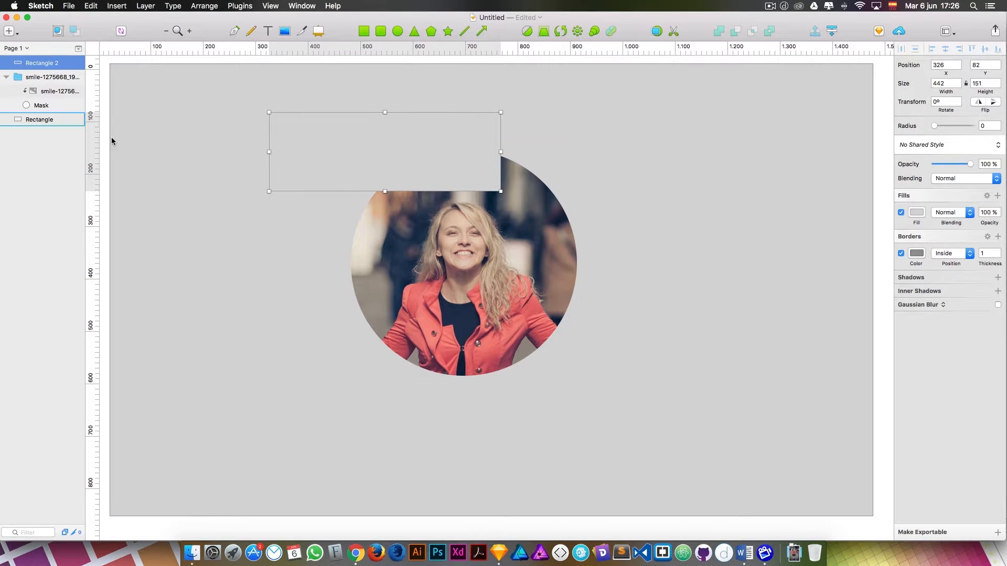
{"action": "left_click_drag", "start_coordinate": [42, 64], "coordinate": [44, 80]}
Step: Realign the large background rectangle behind the masked photo and change its fill to mint green B9F2E3
{"action": "mouse_move", "coordinate": [308, 139]}
{"action": "left_mouse_down"}
{"action": "mouse_move", "coordinate": [336, 225]}
{"action": "mouse_move", "coordinate": [347, 225]}
{"action": "mouse_move", "coordinate": [310, 126]}
{"action": "left_mouse_up"}
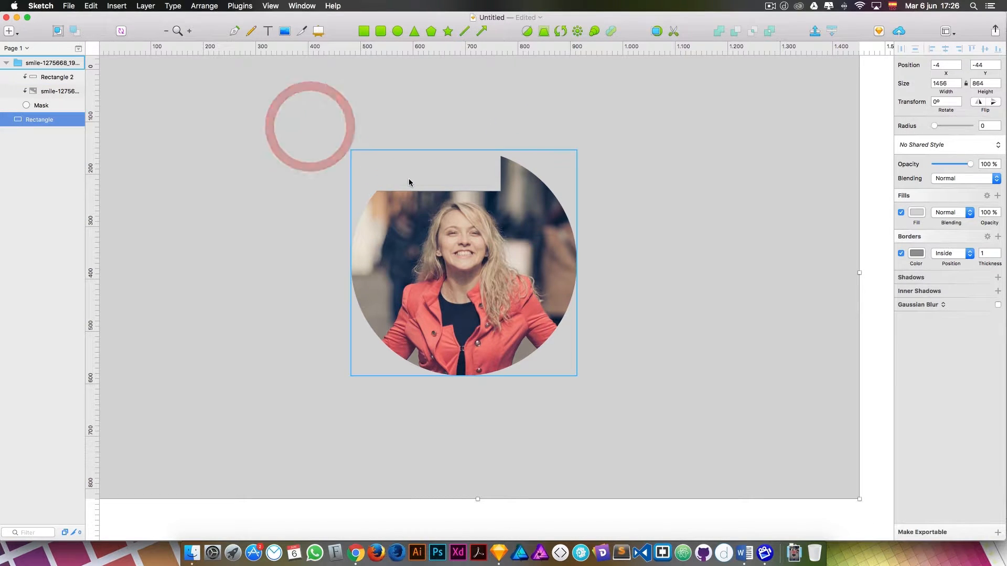
{"action": "left_click", "coordinate": [699, 193]}
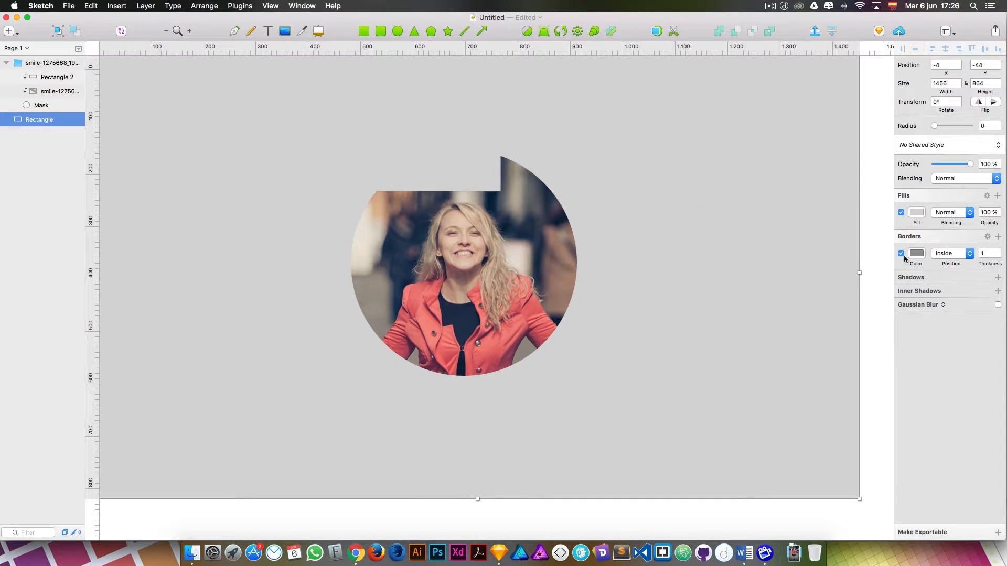
{"action": "left_click_drag", "start_coordinate": [738, 259], "coordinate": [750, 276]}
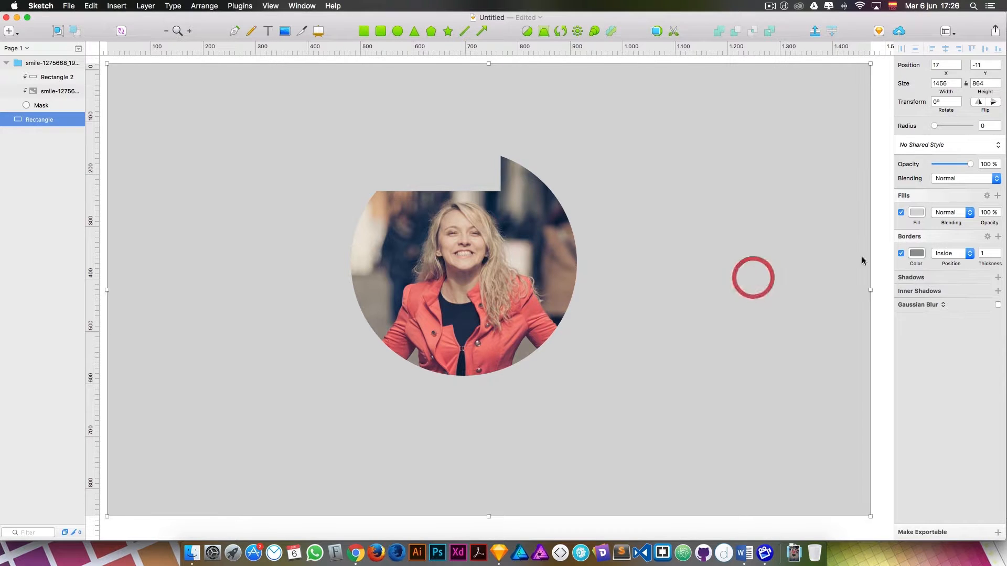
{"action": "left_click", "coordinate": [916, 213]}
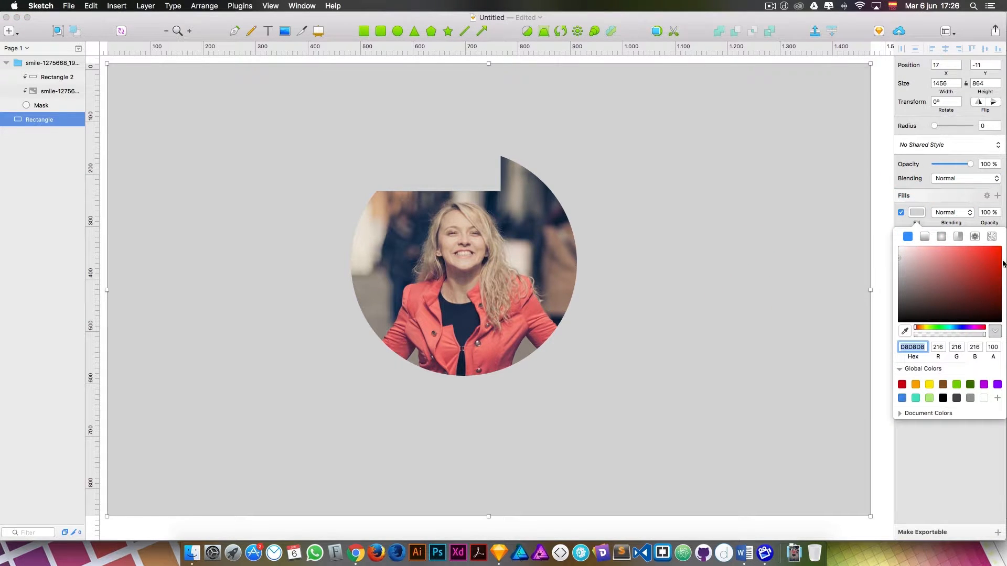
{"action": "left_click_drag", "start_coordinate": [952, 332], "coordinate": [946, 330]}
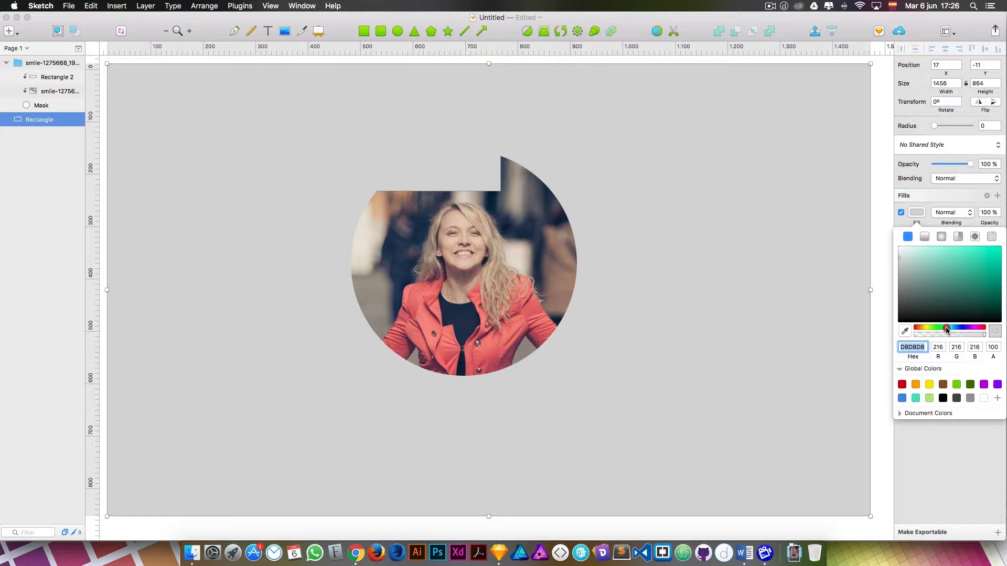
{"action": "left_click", "coordinate": [922, 250]}
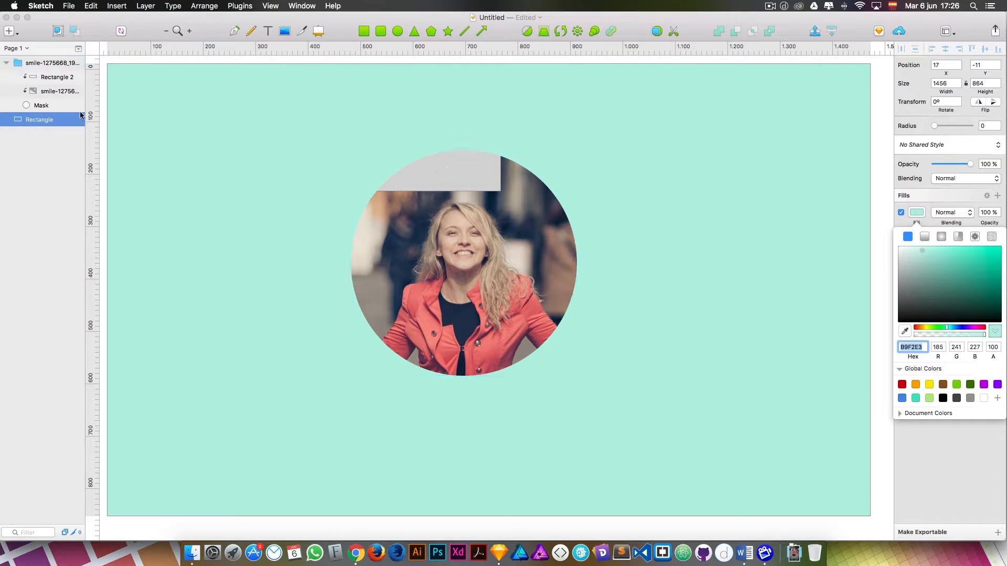
Step: Move the small rectangle inside the masked group down over the lower part of the circle, at about X 475, Y 421
{"action": "left_click", "coordinate": [49, 85]}
{"action": "left_click_drag", "start_coordinate": [442, 181], "coordinate": [520, 351]}
{"action": "left_click", "coordinate": [46, 77]}
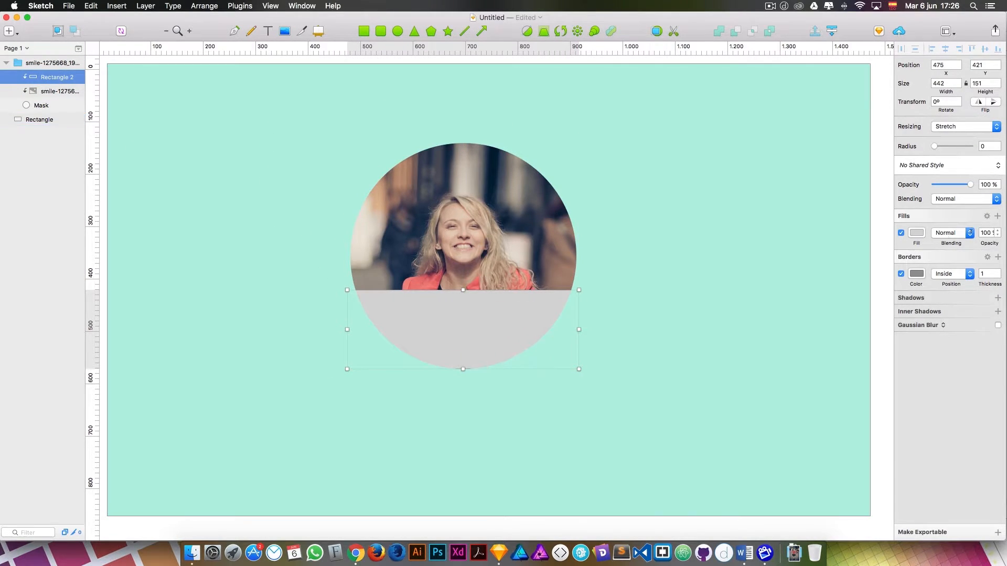
Step: Remove the small rectangle's border, fill it with white, and set its fill opacity to 50%
{"action": "left_click", "coordinate": [901, 274]}
{"action": "left_click", "coordinate": [916, 234]}
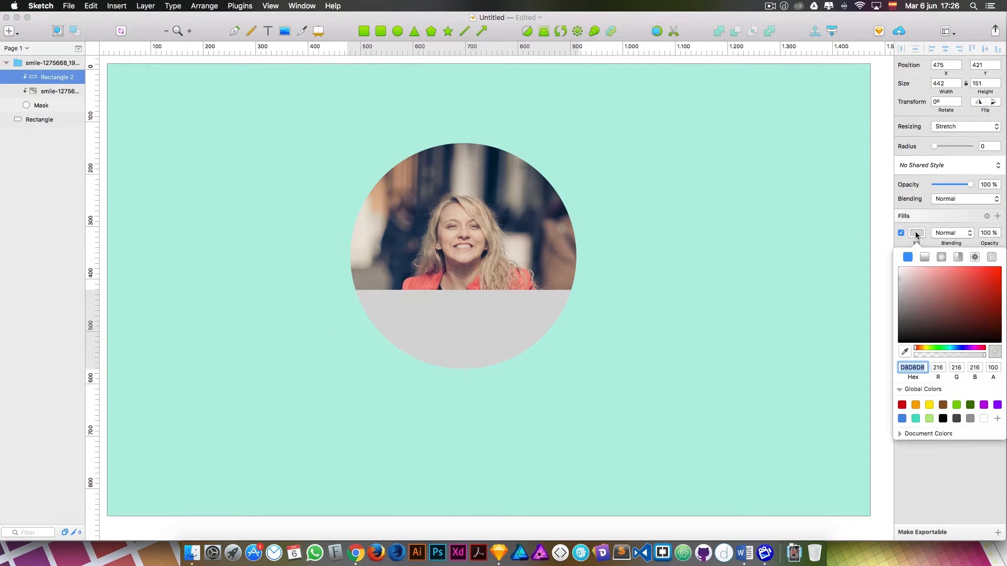
{"action": "left_click", "coordinate": [898, 273]}
{"action": "left_click_drag", "start_coordinate": [898, 273], "coordinate": [890, 259]}
{"action": "left_click", "coordinate": [967, 220]}
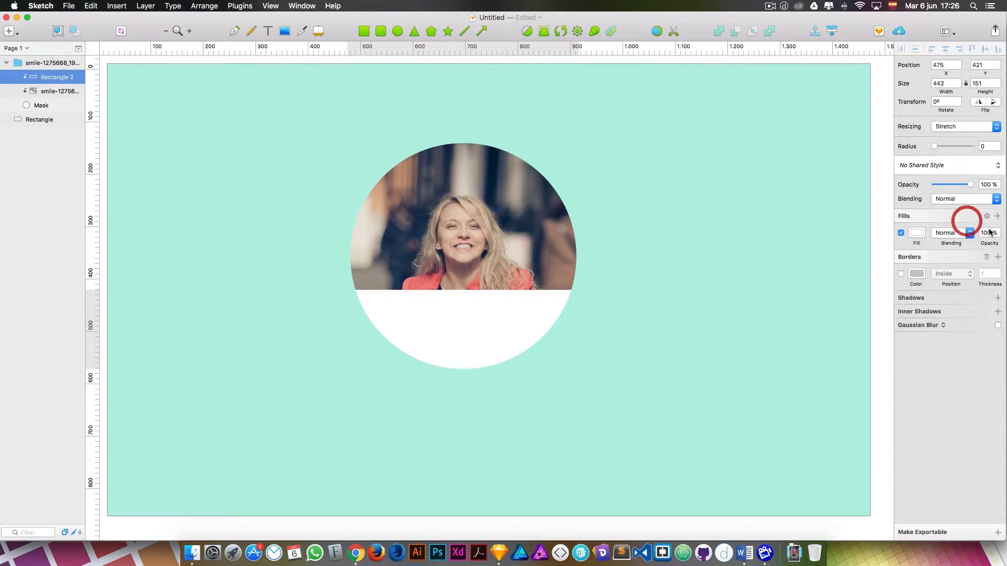
{"action": "left_click", "coordinate": [988, 232]}
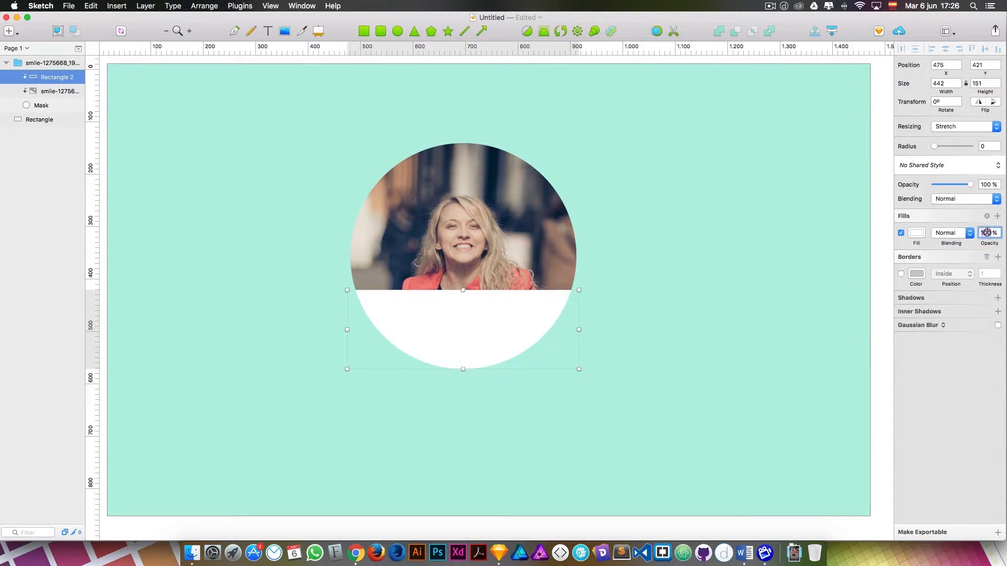
{"action": "type", "text": "50"}
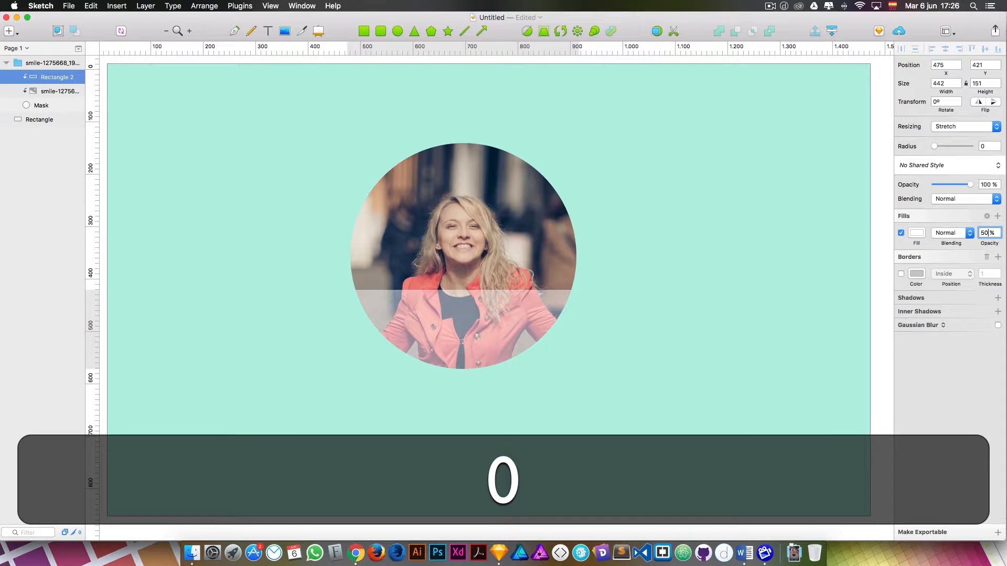
{"action": "left_click", "coordinate": [652, 265]}
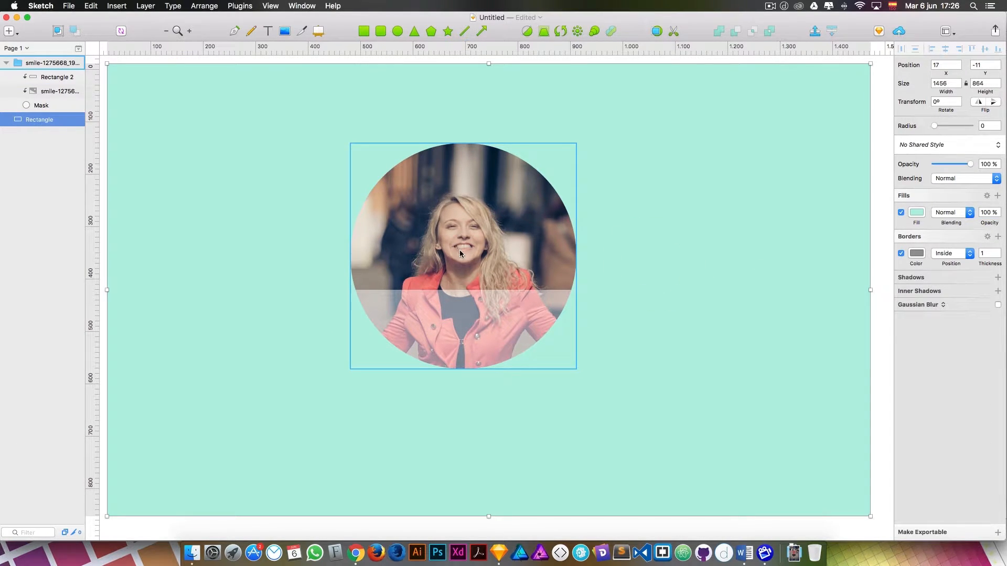
Step: Add a text layer with the person's first name over the masked photo
{"action": "key", "text": "t"}
{"action": "left_click", "coordinate": [543, 240]}
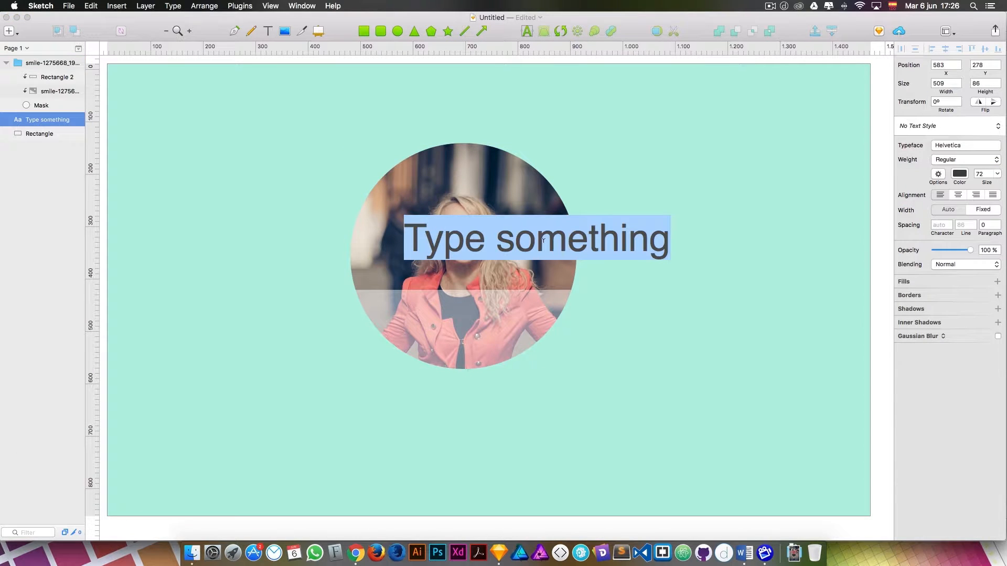
{"action": "key", "text": "shift"}
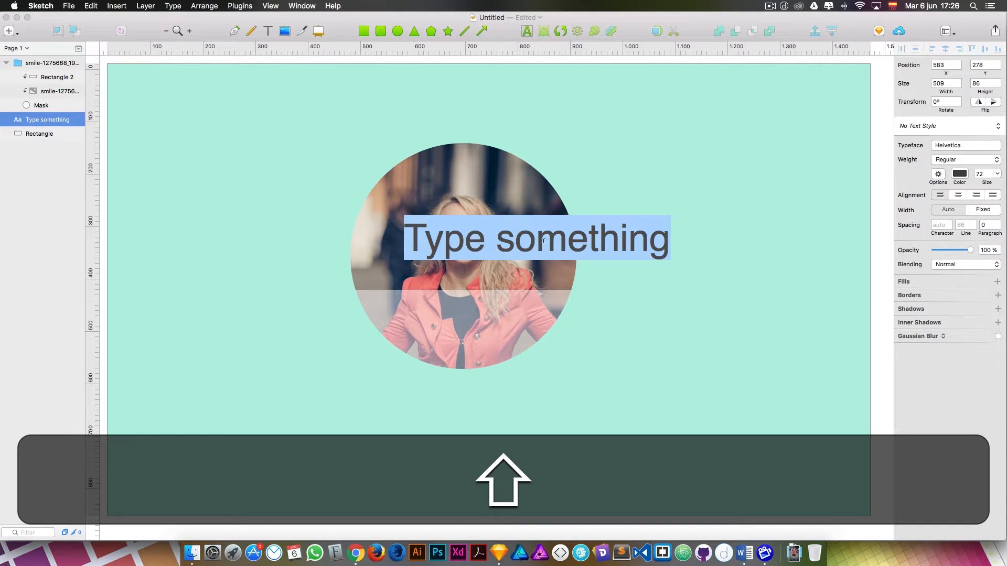
{"action": "type", "text": "Victo"}
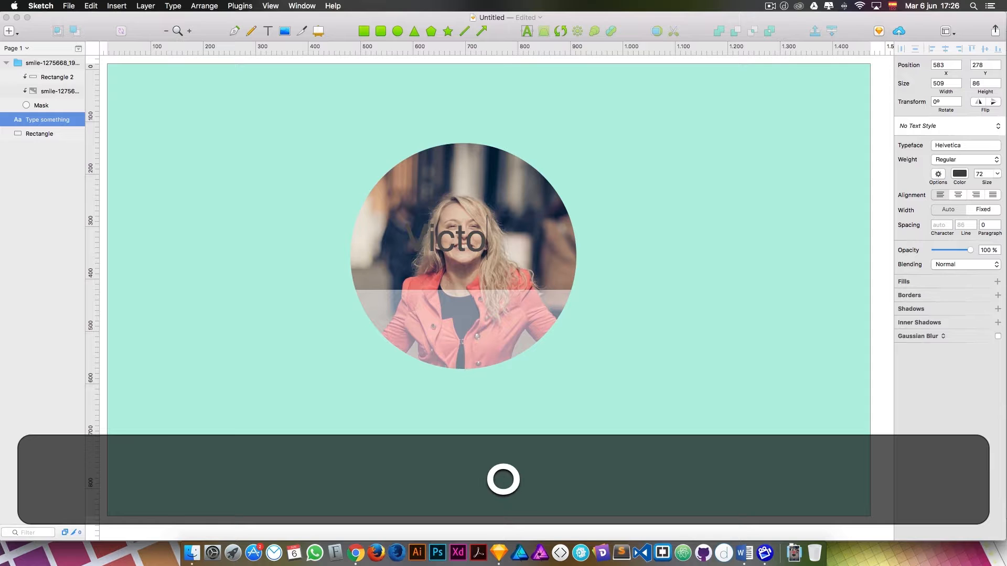
{"action": "type", "text": "ria"}
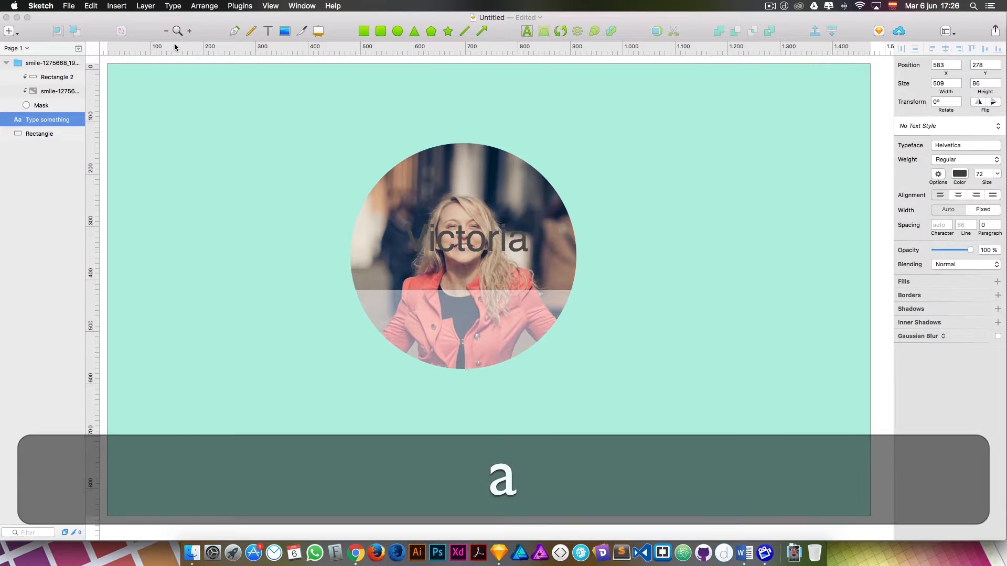
{"action": "left_click", "coordinate": [212, 131]}
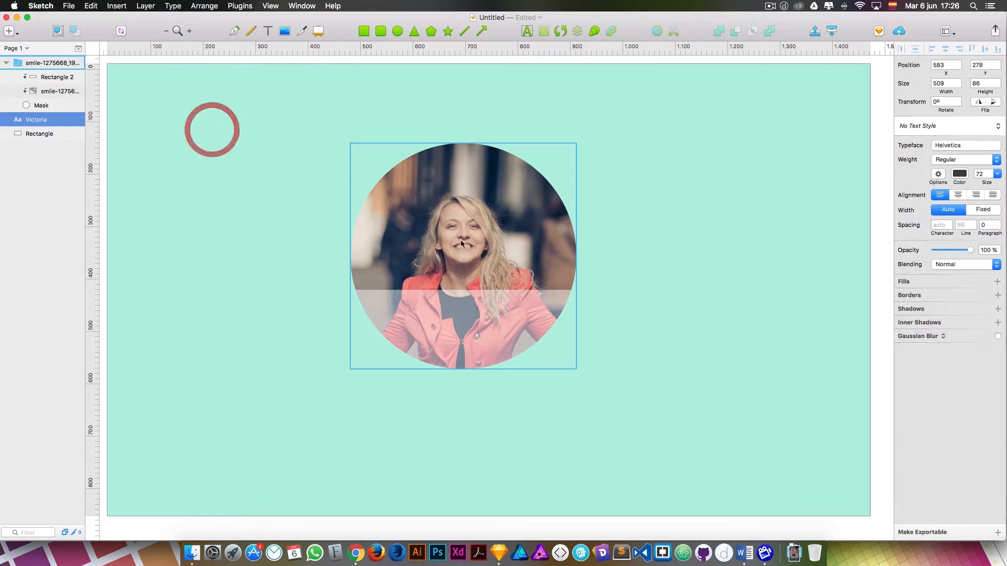
Step: Move the name text above the small rectangle in the masked group and place it over that rectangle, at about X 577, Y 446
{"action": "left_click", "coordinate": [43, 120]}
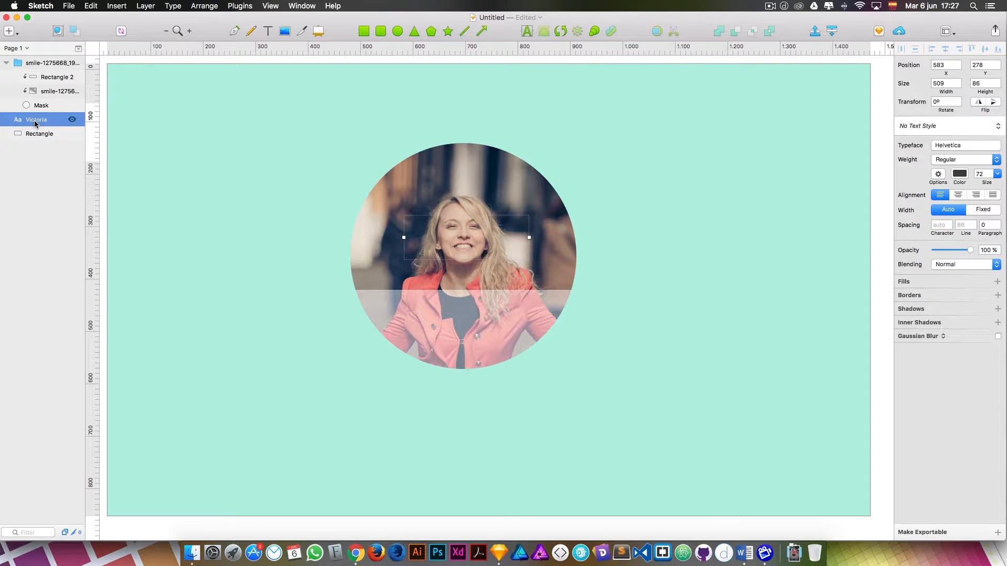
{"action": "left_click_drag", "start_coordinate": [35, 123], "coordinate": [42, 80]}
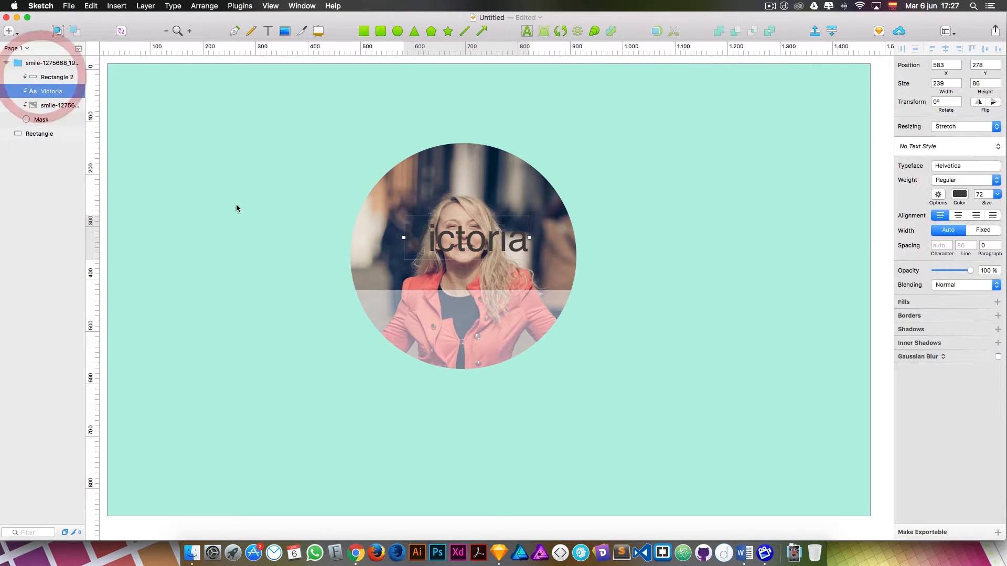
{"action": "left_click_drag", "start_coordinate": [461, 238], "coordinate": [458, 326]}
{"action": "left_click_drag", "start_coordinate": [60, 91], "coordinate": [46, 74]}
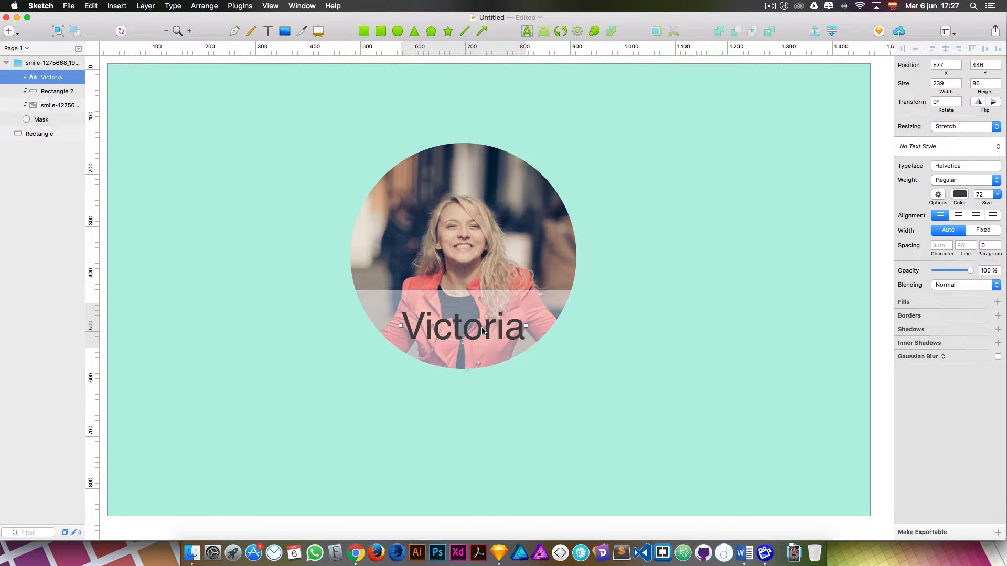
{"action": "left_click", "coordinate": [631, 332]}
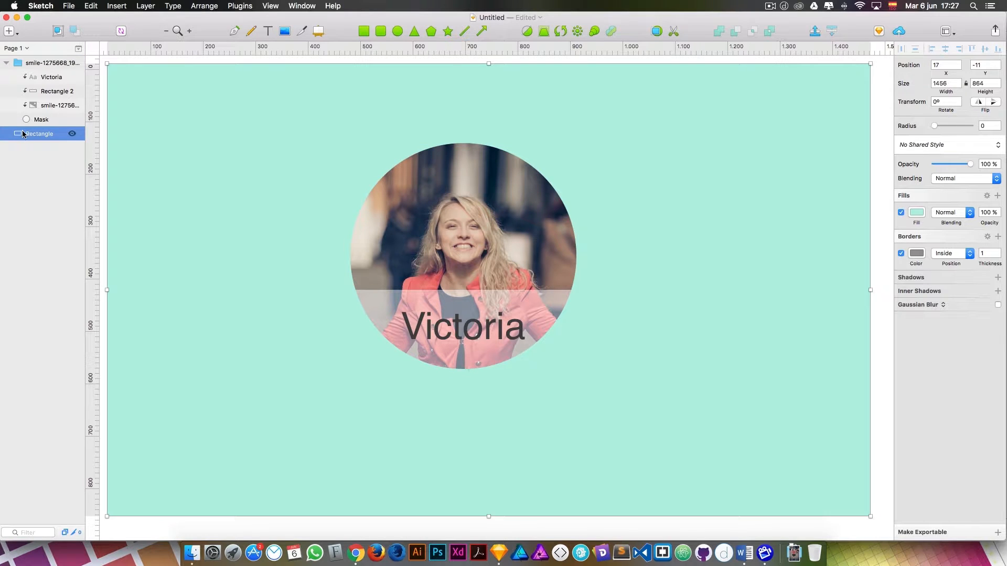
Step: Delete the name text and the semi-transparent rectangle from the masked group
{"action": "left_click", "coordinate": [47, 77]}
{"action": "key", "text": "BackSpace"}
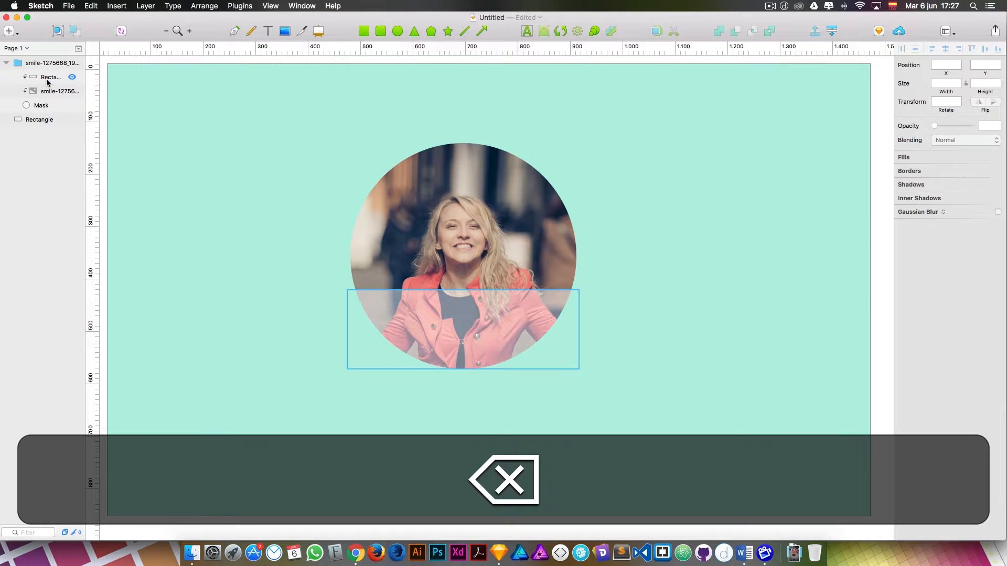
{"action": "key", "text": "BackSpace"}
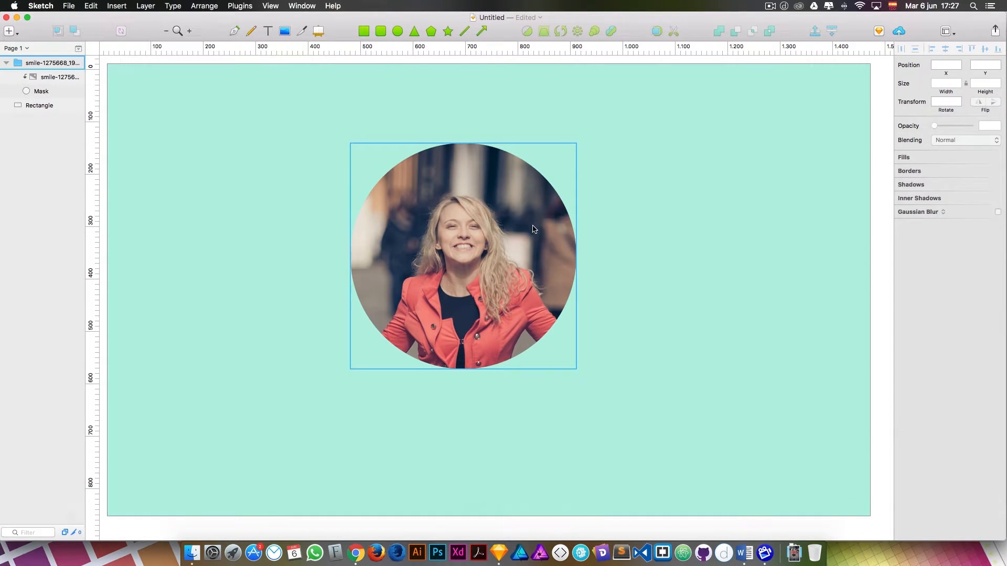
Step: Switch the circular mask's mode to Alpha Mask
{"action": "left_click", "coordinate": [57, 94]}
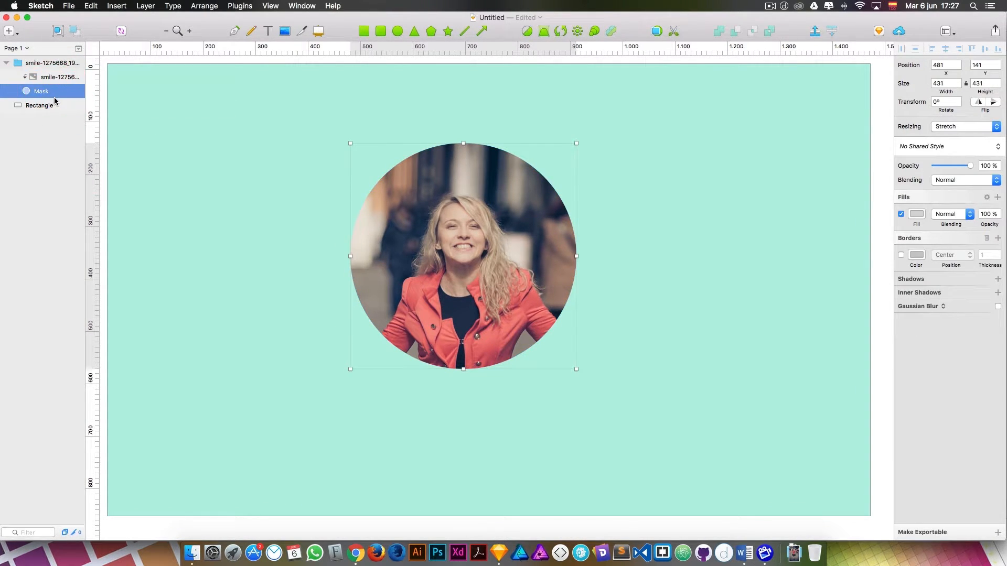
{"action": "left_click", "coordinate": [141, 7]}
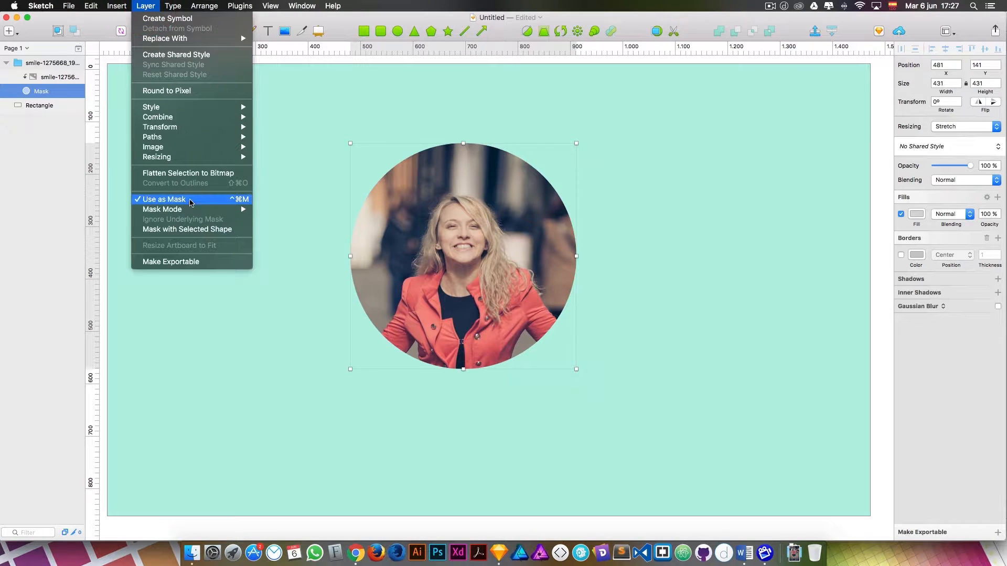
{"action": "mouse_move", "coordinate": [219, 209]}
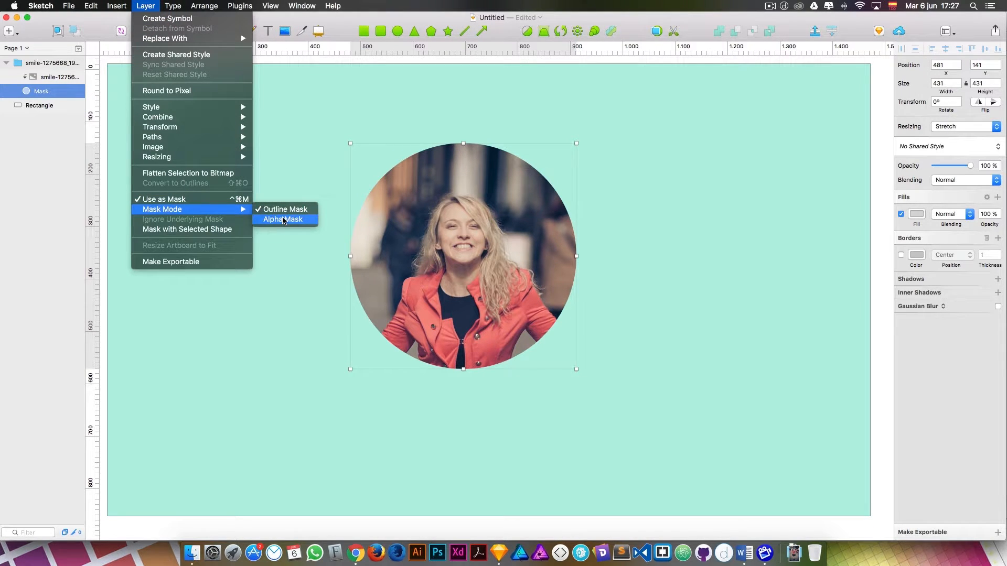
{"action": "left_click", "coordinate": [283, 220]}
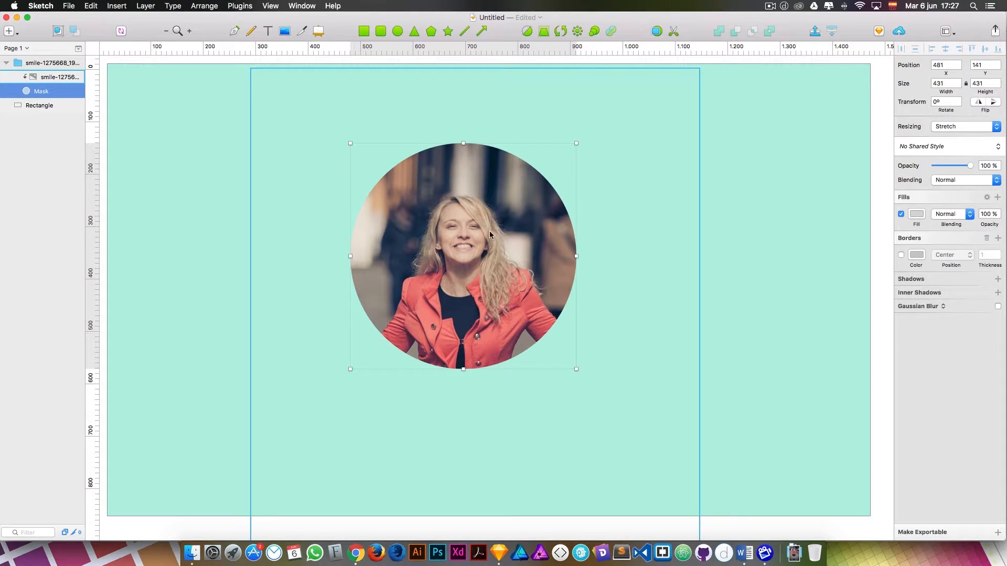
Step: Give the mask a vertical linear gradient fill from opaque white to black at 0 alpha, with both ends slightly inside the circle
{"action": "left_click", "coordinate": [916, 214]}
{"action": "left_click", "coordinate": [925, 239]}
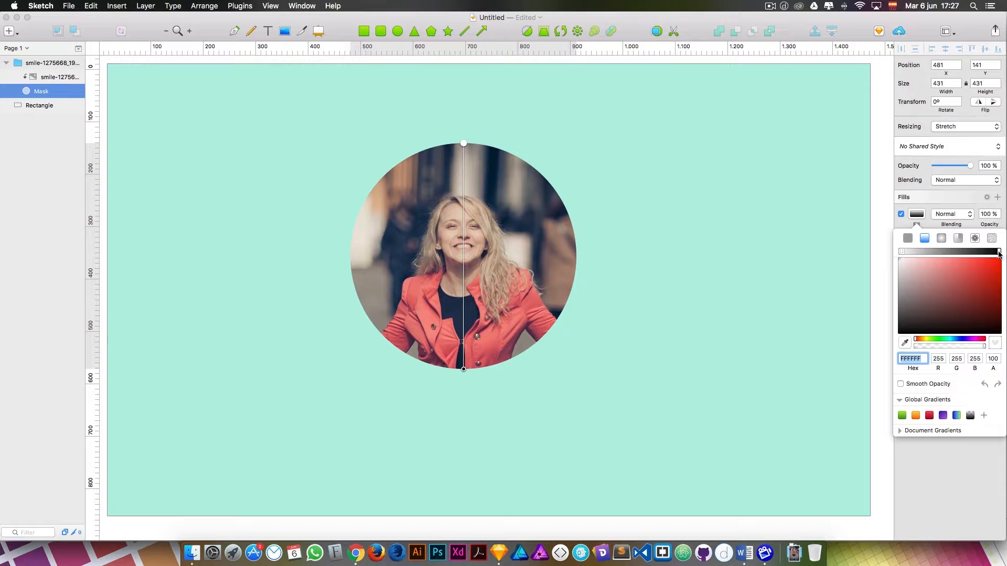
{"action": "left_click", "coordinate": [902, 252]}
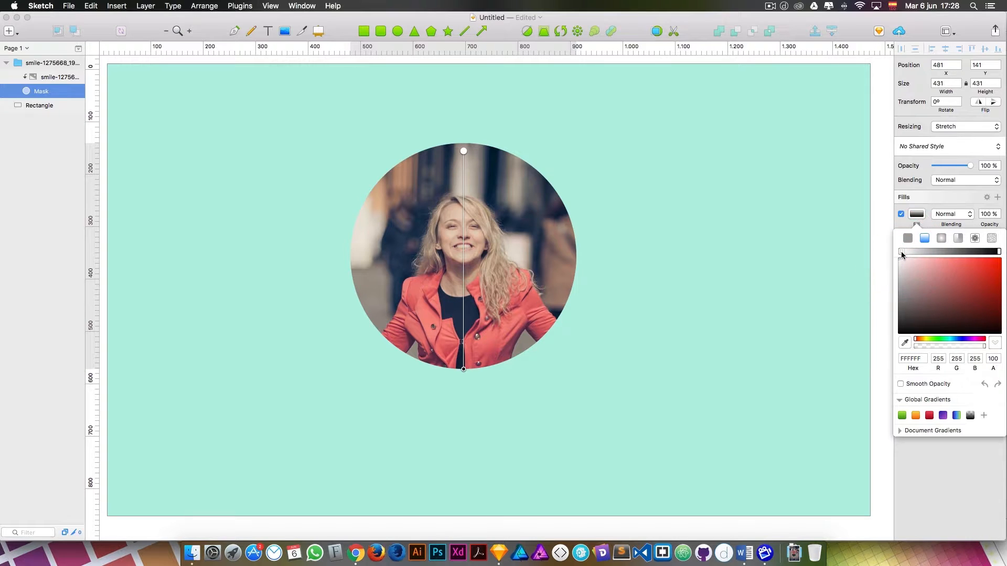
{"action": "left_click_drag", "start_coordinate": [464, 151], "coordinate": [464, 147]}
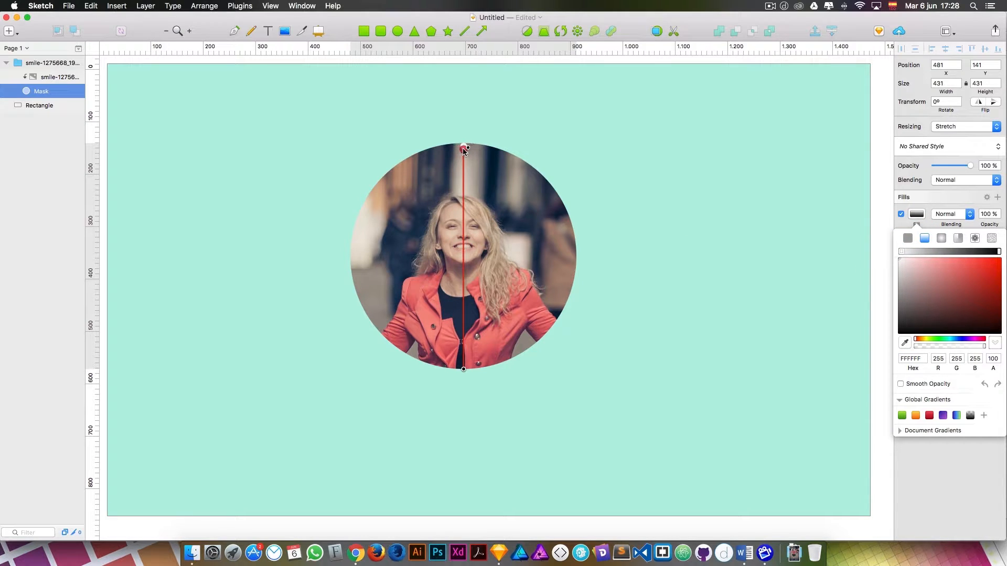
{"action": "left_click", "coordinate": [998, 252]}
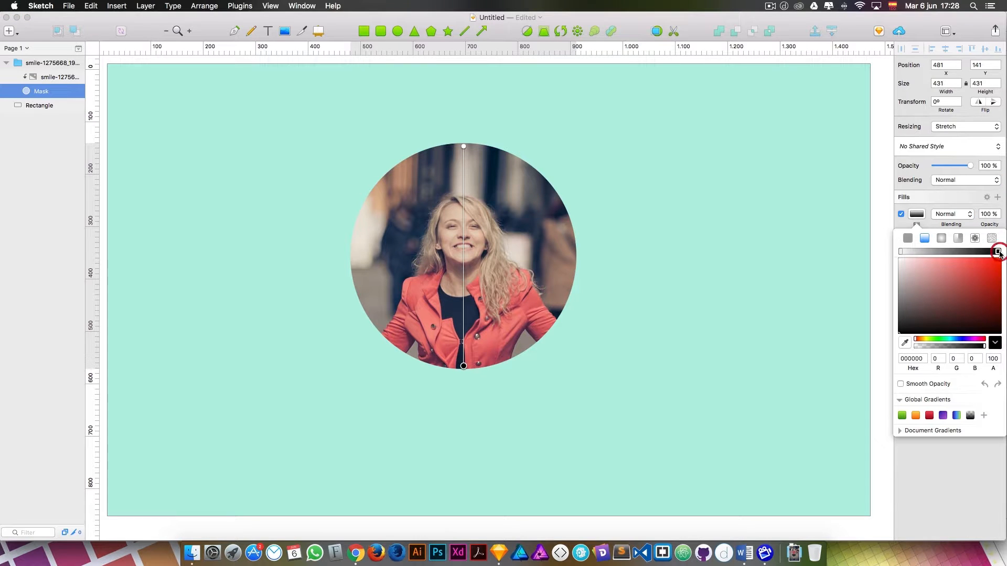
{"action": "left_click_drag", "start_coordinate": [983, 348], "coordinate": [860, 345]}
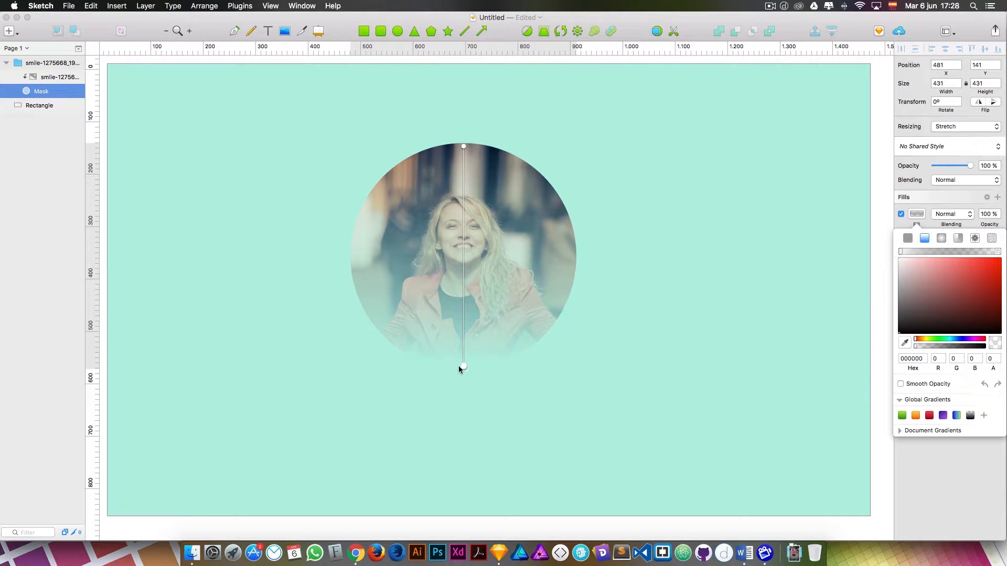
{"action": "mouse_move", "coordinate": [463, 348]}
{"action": "left_mouse_down"}
{"action": "mouse_move", "coordinate": [463, 304]}
{"action": "mouse_move", "coordinate": [462, 366]}
{"action": "mouse_move", "coordinate": [464, 356]}
{"action": "left_mouse_up"}
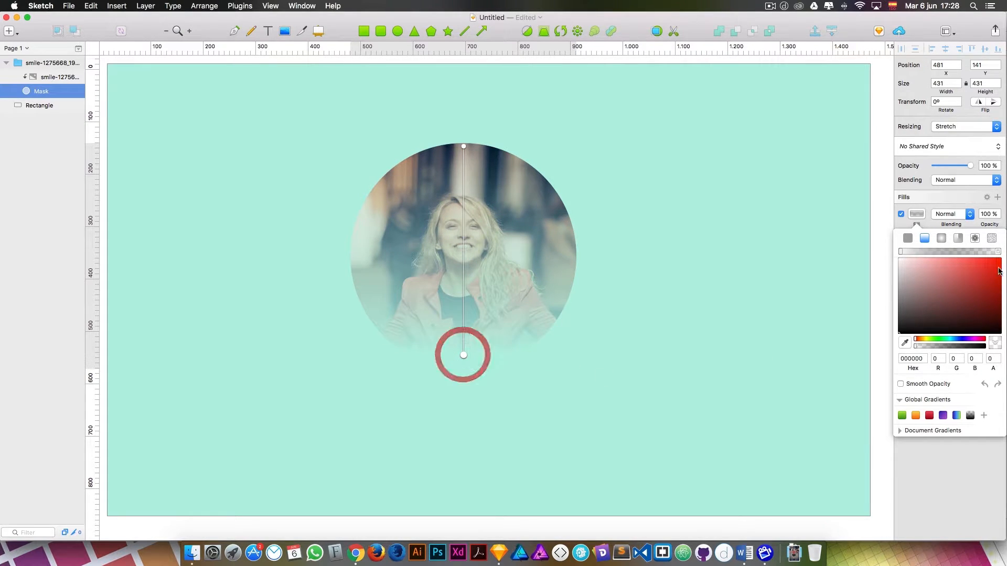
Step: Add a middle stop to the mask's gradient, raise the transparent end to chest height, and set the middle stop just below the chin
{"action": "left_click", "coordinate": [970, 250]}
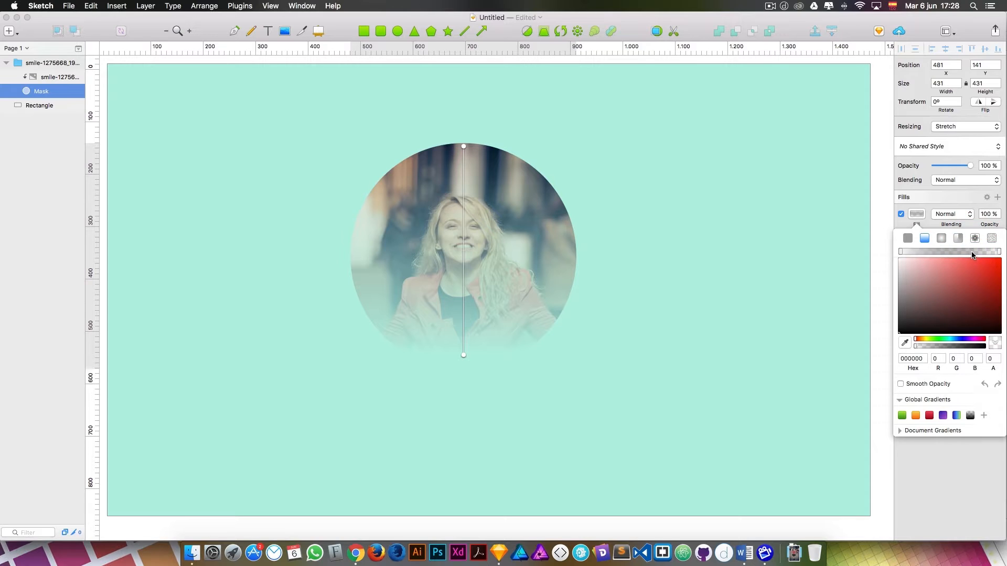
{"action": "left_click", "coordinate": [972, 251]}
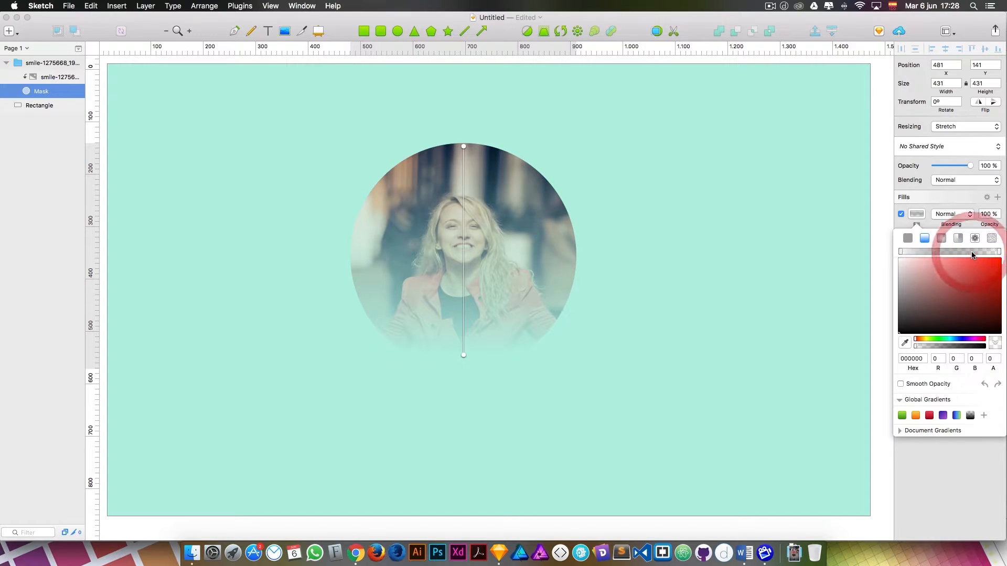
{"action": "left_click", "coordinate": [463, 225]}
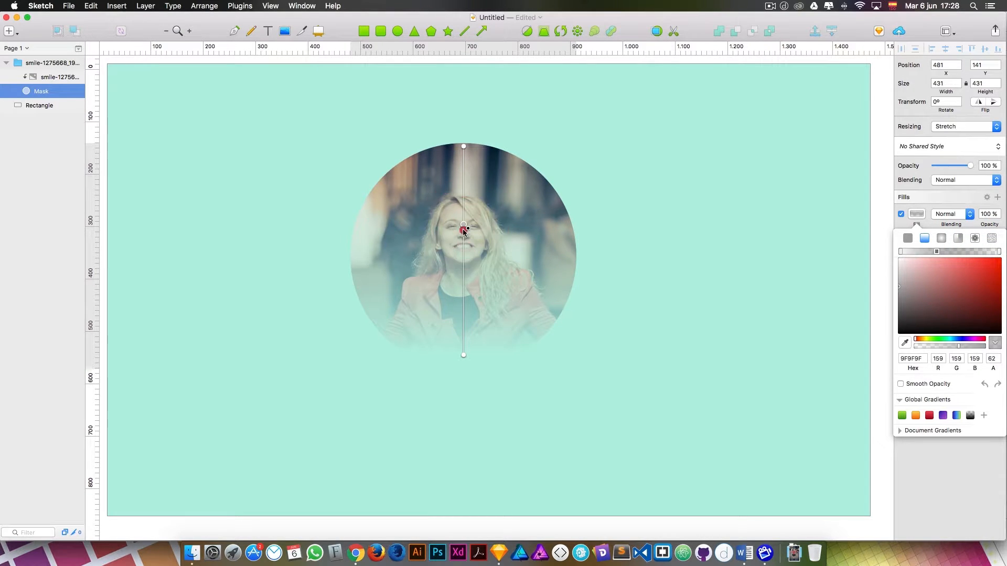
{"action": "left_click_drag", "start_coordinate": [463, 225], "coordinate": [463, 286]}
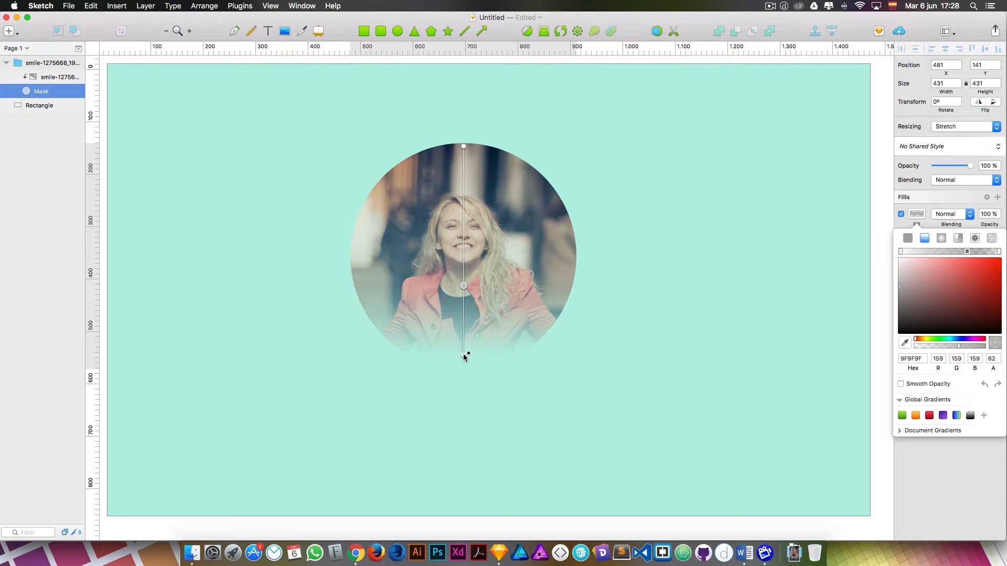
{"action": "left_click_drag", "start_coordinate": [464, 354], "coordinate": [463, 311]}
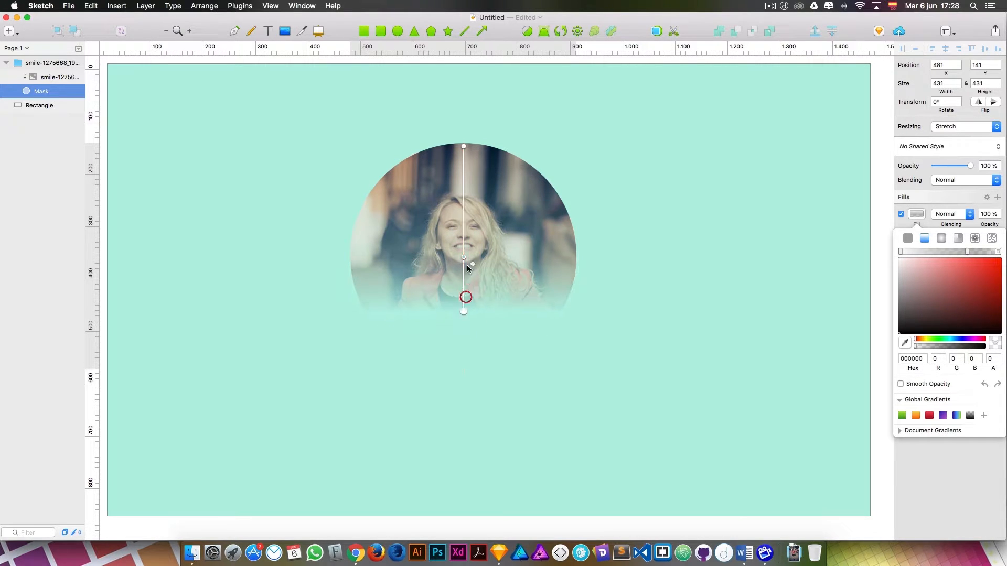
{"action": "left_click_drag", "start_coordinate": [464, 259], "coordinate": [463, 271]}
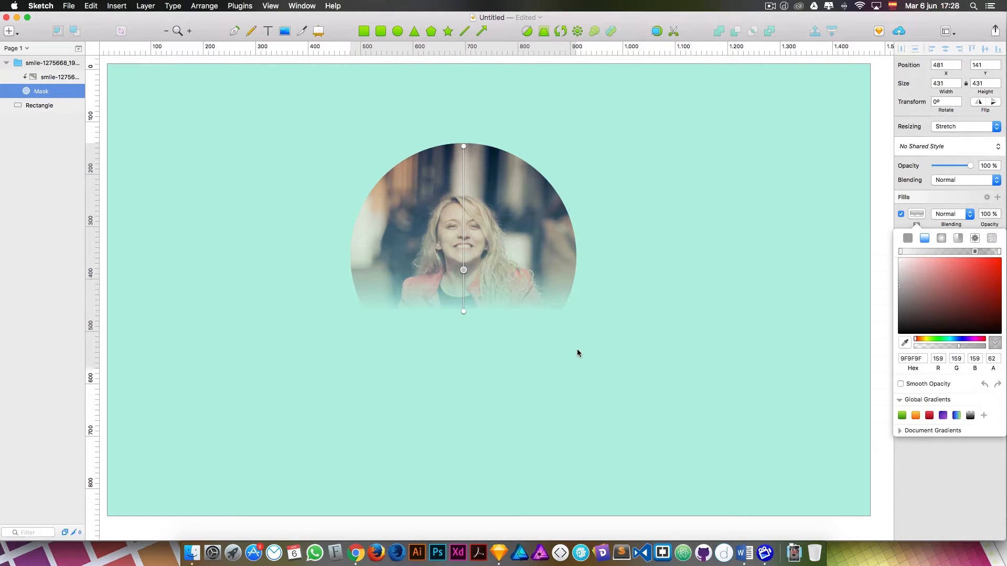
Step: Draw a rectangle about 461 × 147 in the upper left part of the empty canvas
{"action": "scroll", "coordinate": [577, 349], "scroll_direction": "right", "scroll_amount": 1}
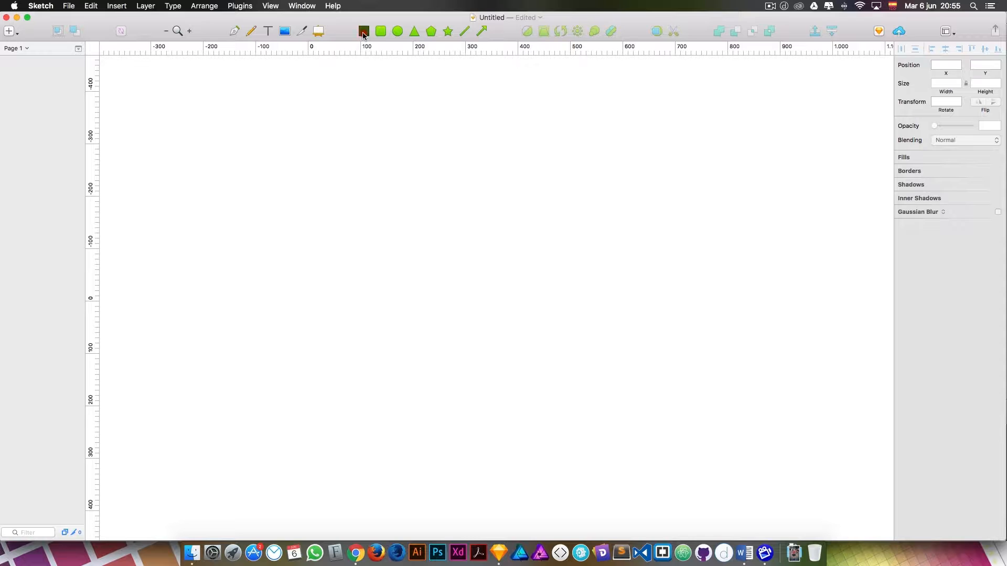
{"action": "key", "text": "r"}
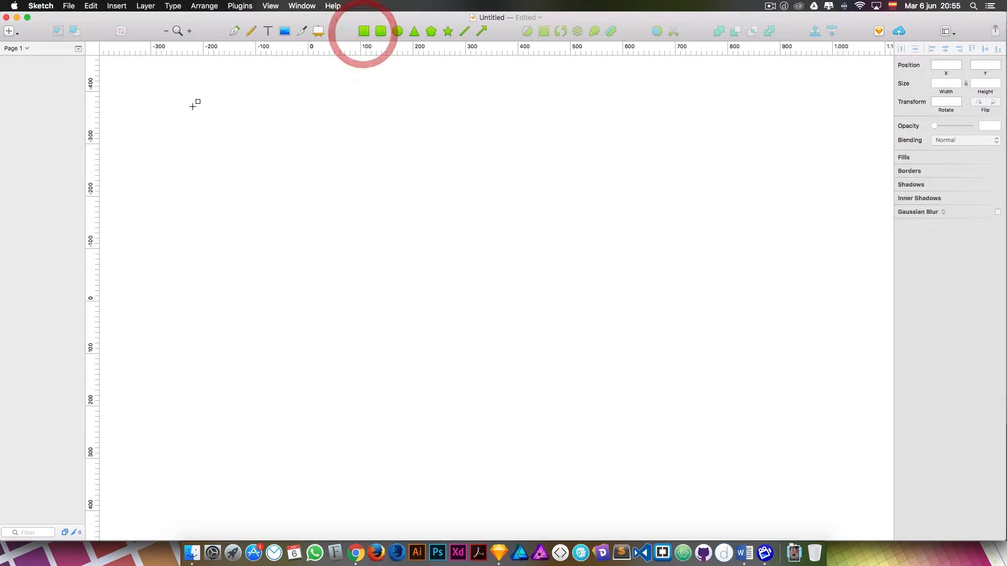
{"action": "mouse_move", "coordinate": [173, 114]}
{"action": "left_mouse_down"}
{"action": "mouse_move", "coordinate": [241, 196]}
{"action": "mouse_move", "coordinate": [415, 191]}
{"action": "left_mouse_up"}
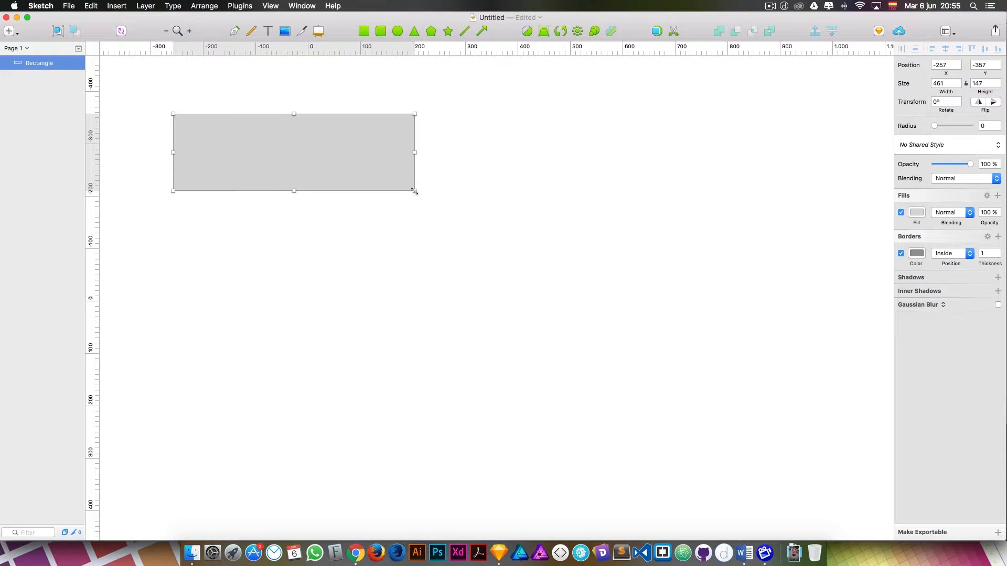
Step: Give the rectangle a dark blue 2C4F78 inside border with a thickness of 7
{"action": "left_click", "coordinate": [920, 254]}
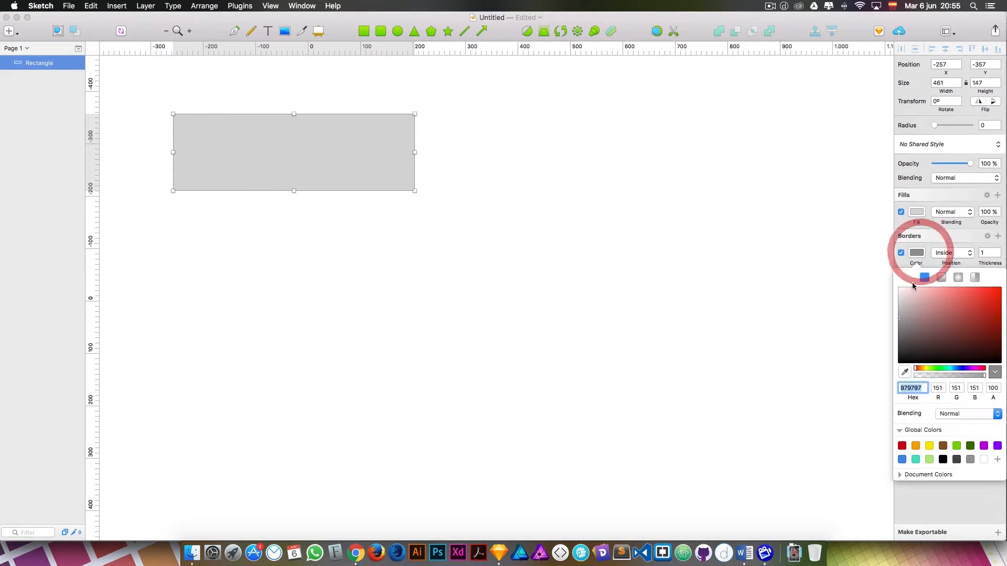
{"action": "left_click", "coordinate": [902, 459]}
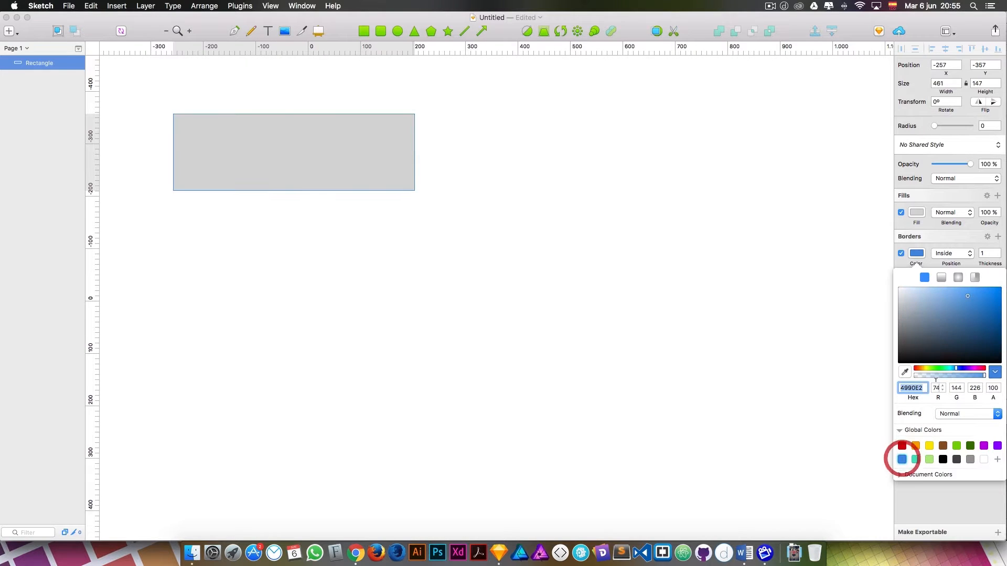
{"action": "left_click", "coordinate": [963, 329]}
{"action": "left_click", "coordinate": [997, 251]}
{"action": "left_click", "coordinate": [997, 251]}
{"action": "left_click", "coordinate": [997, 251]}
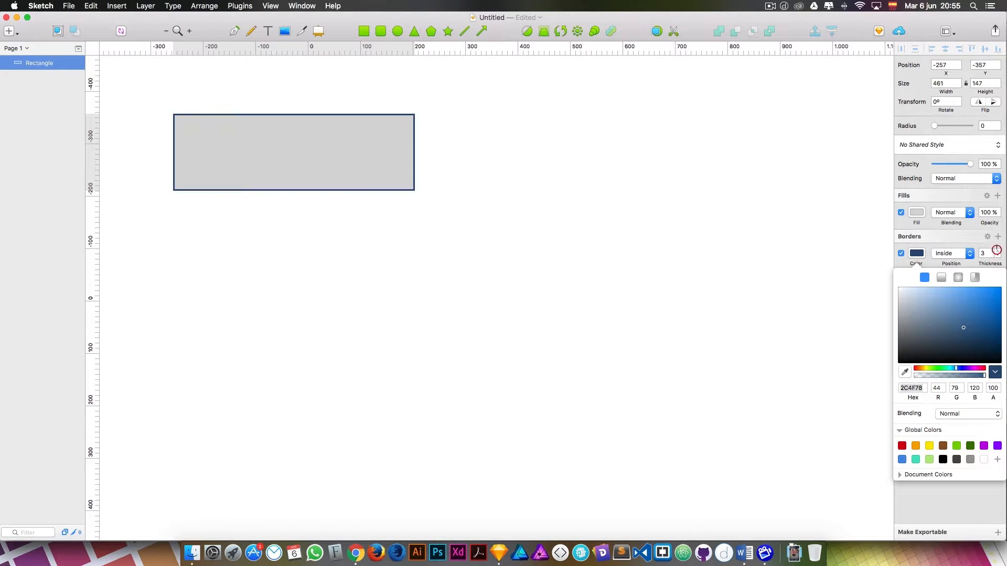
{"action": "left_click", "coordinate": [997, 251]}
{"action": "left_click", "coordinate": [997, 251]}
{"action": "left_click", "coordinate": [998, 251]}
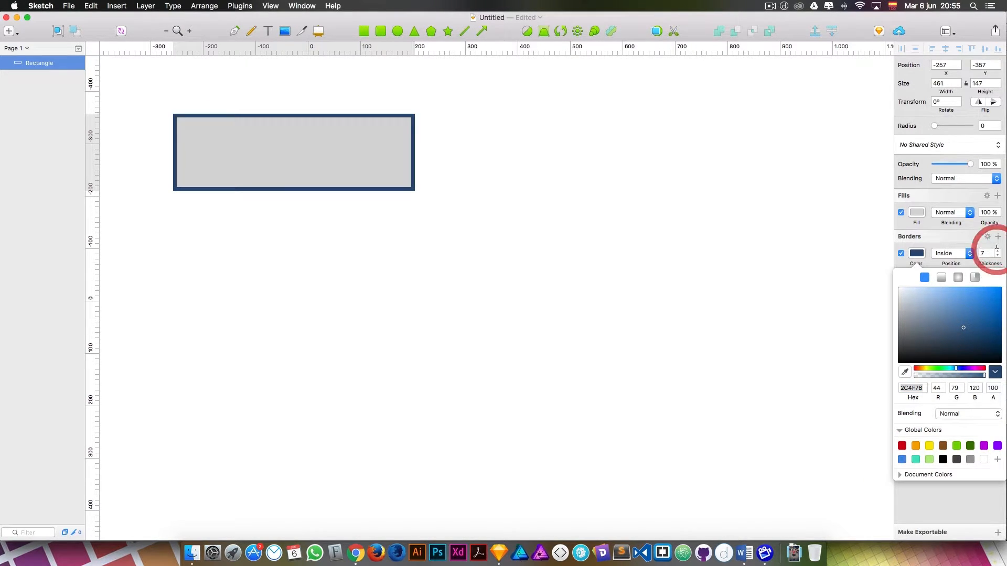
Step: Fill the rectangle with the blue global color and shift it to about X -277, Y -328
{"action": "left_click", "coordinate": [921, 215]}
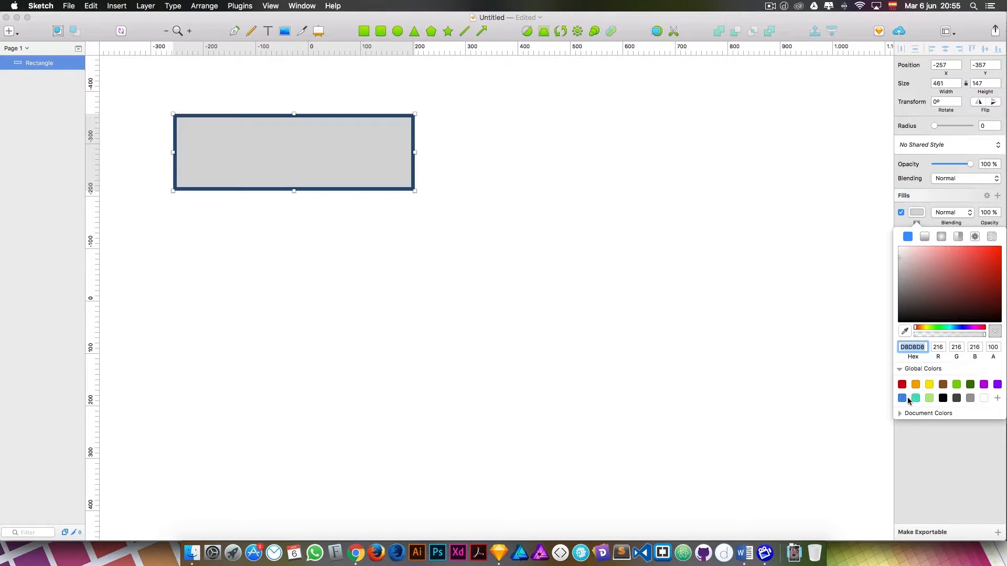
{"action": "left_click", "coordinate": [902, 400]}
{"action": "left_click", "coordinate": [600, 243]}
{"action": "left_click", "coordinate": [575, 225]}
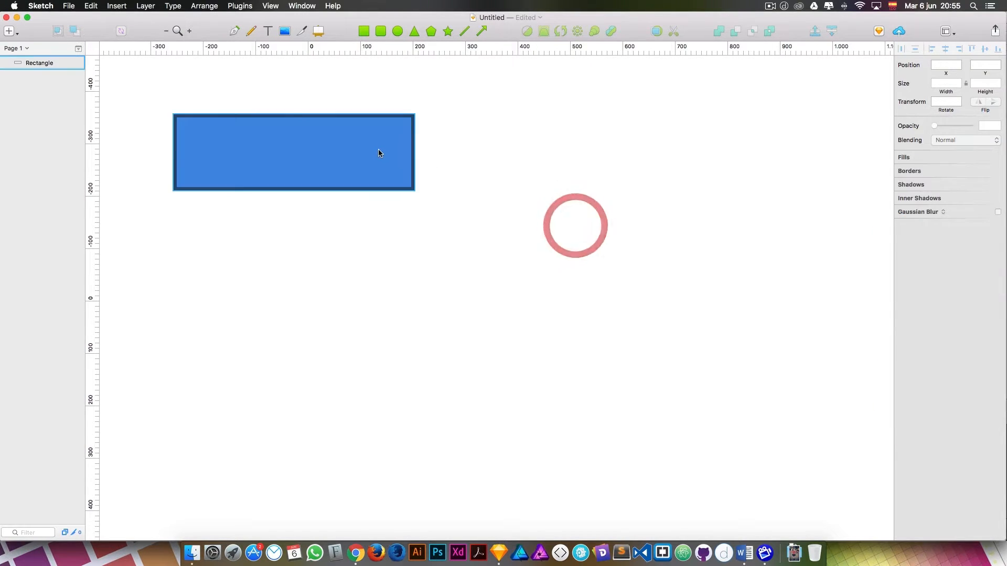
{"action": "left_click_drag", "start_coordinate": [381, 152], "coordinate": [370, 167]}
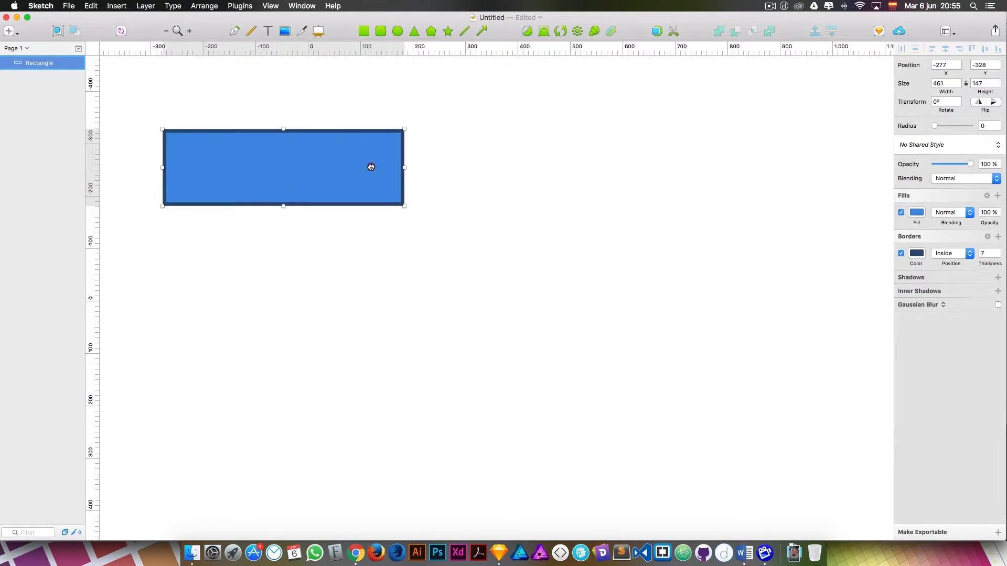
Step: Add a shadow to the rectangle with X 5, Y 5 and blur 6
{"action": "left_click", "coordinate": [998, 277]}
{"action": "left_click", "coordinate": [938, 294]}
{"action": "type", "text": "5"}
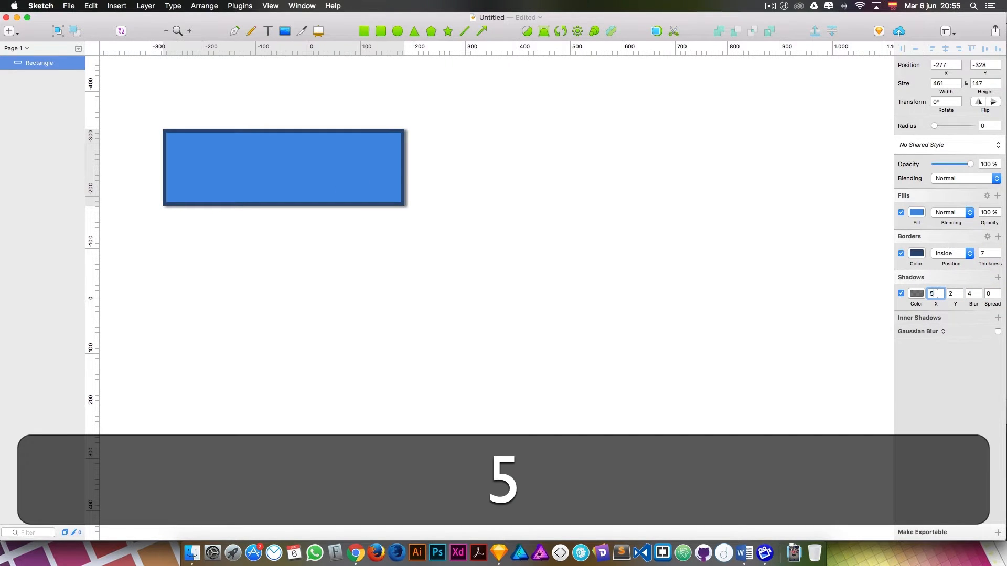
{"action": "key", "text": "Tab"}
{"action": "type", "text": "5"}
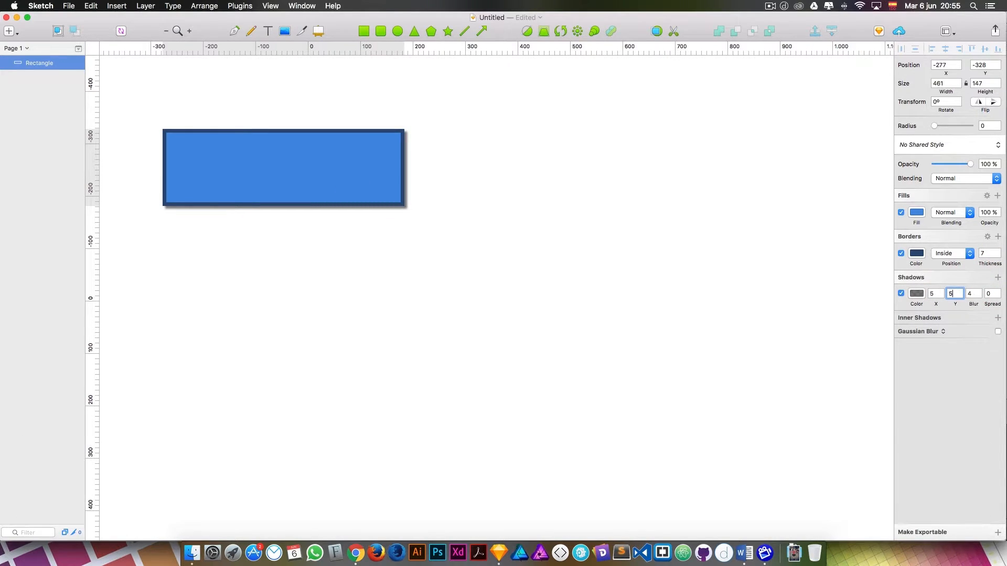
{"action": "key", "text": "Tab"}
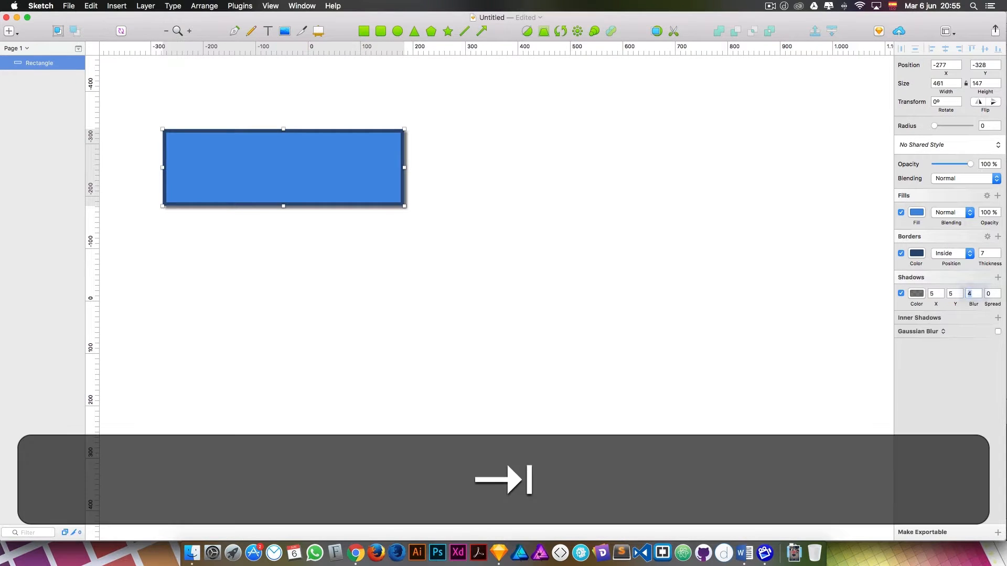
{"action": "type", "text": "6"}
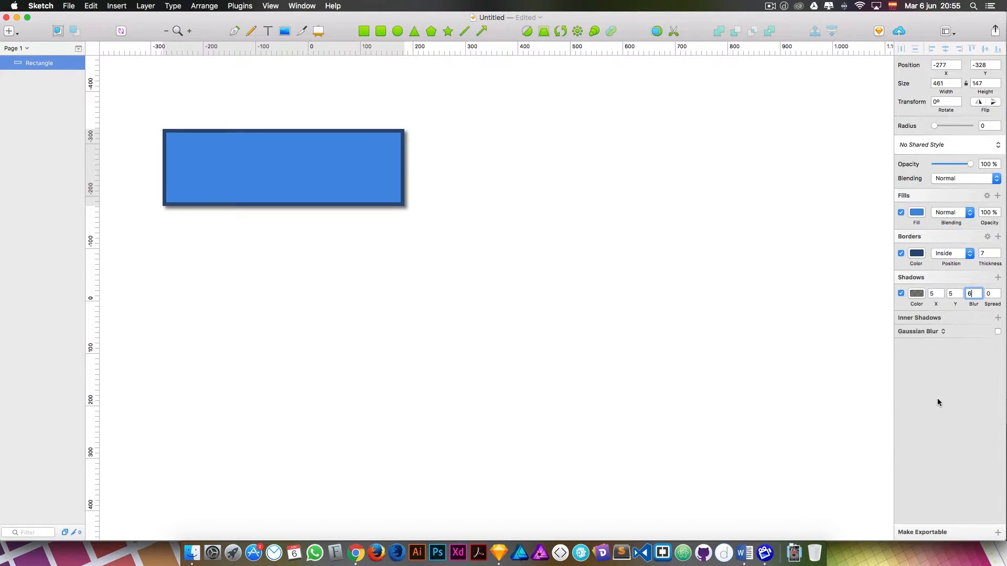
{"action": "left_click", "coordinate": [937, 398]}
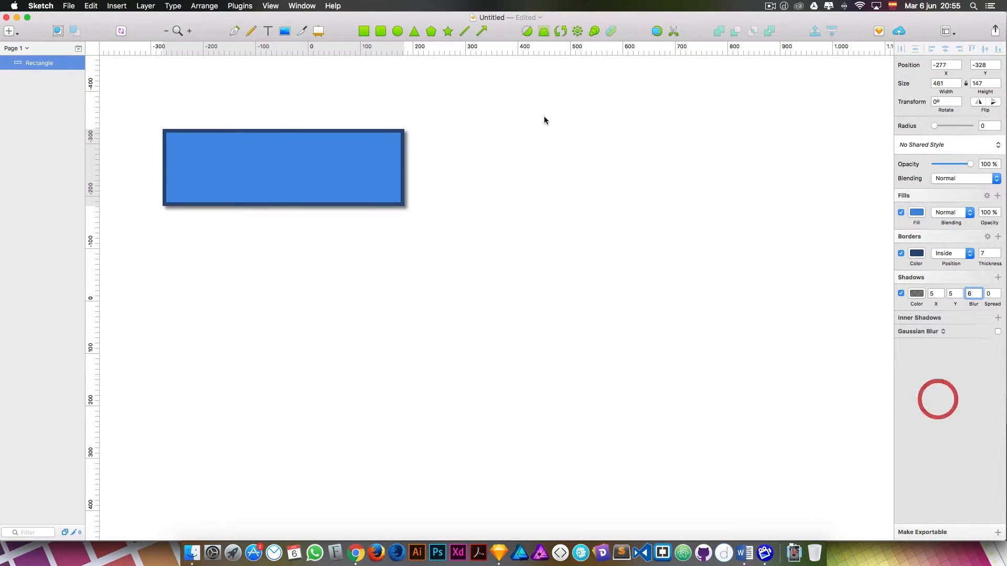
{"action": "left_click", "coordinate": [334, 99]}
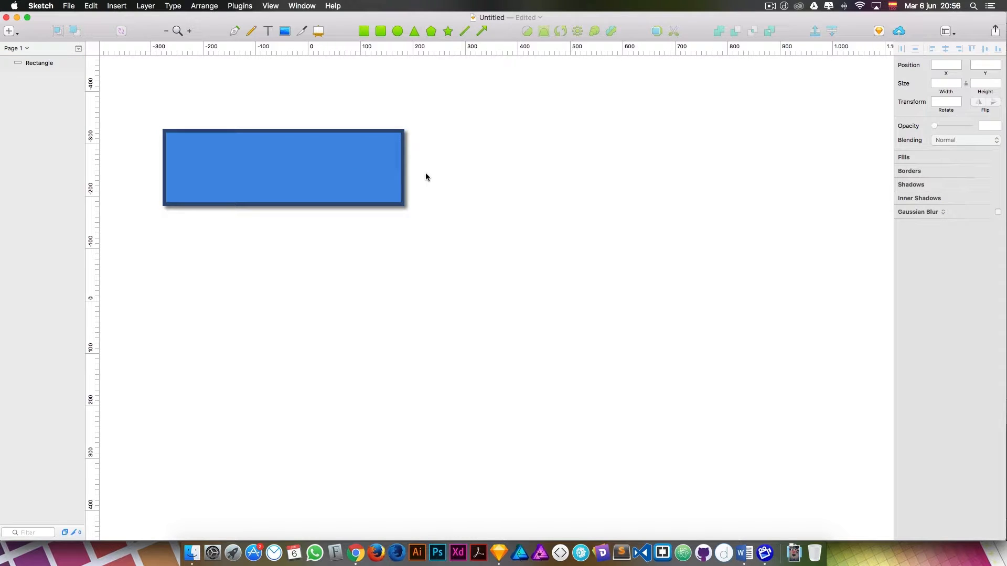
Step: Create a shared style named blue from the rectangle and check it in the list of shared styles
{"action": "left_click", "coordinate": [379, 143]}
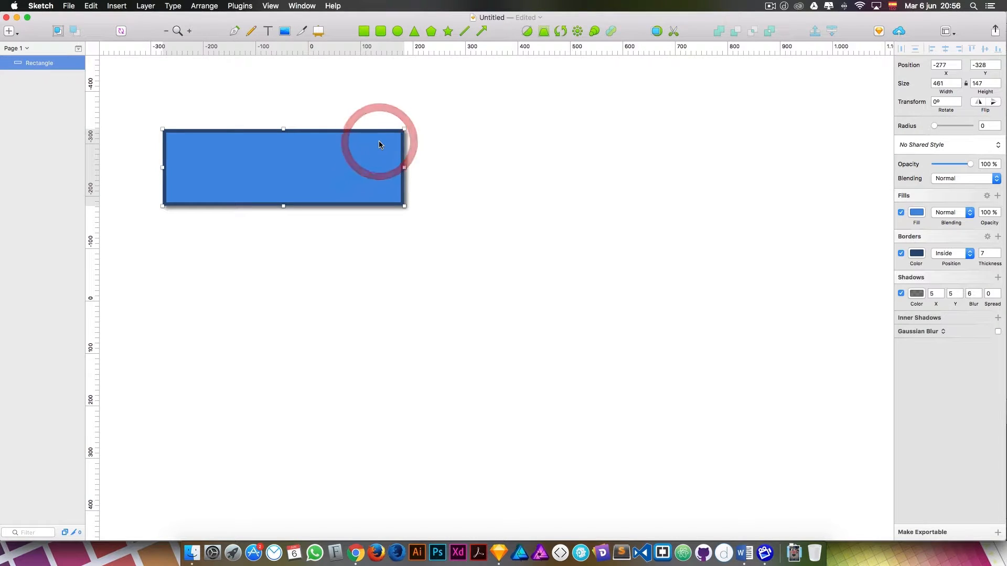
{"action": "left_click", "coordinate": [961, 146]}
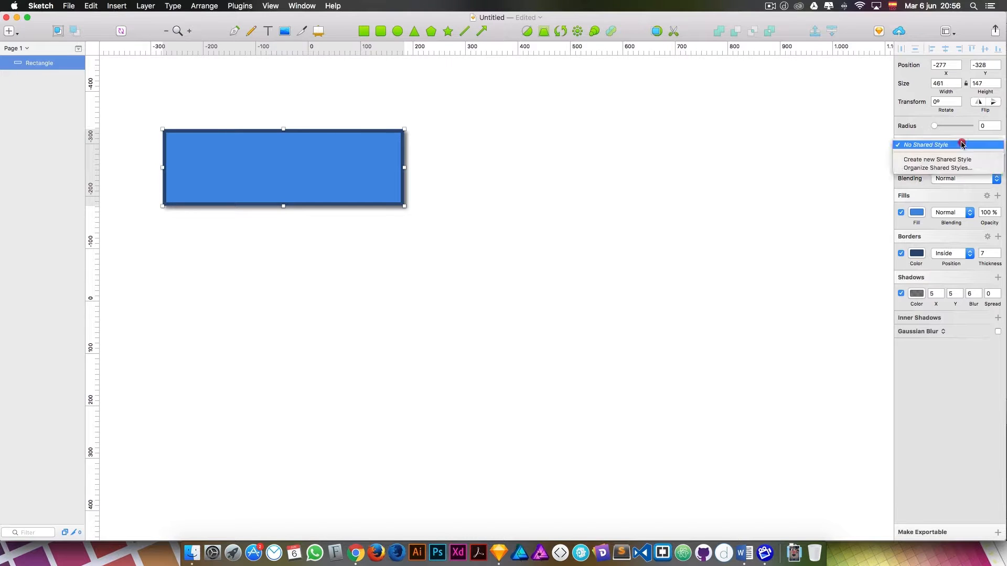
{"action": "left_click", "coordinate": [936, 160]}
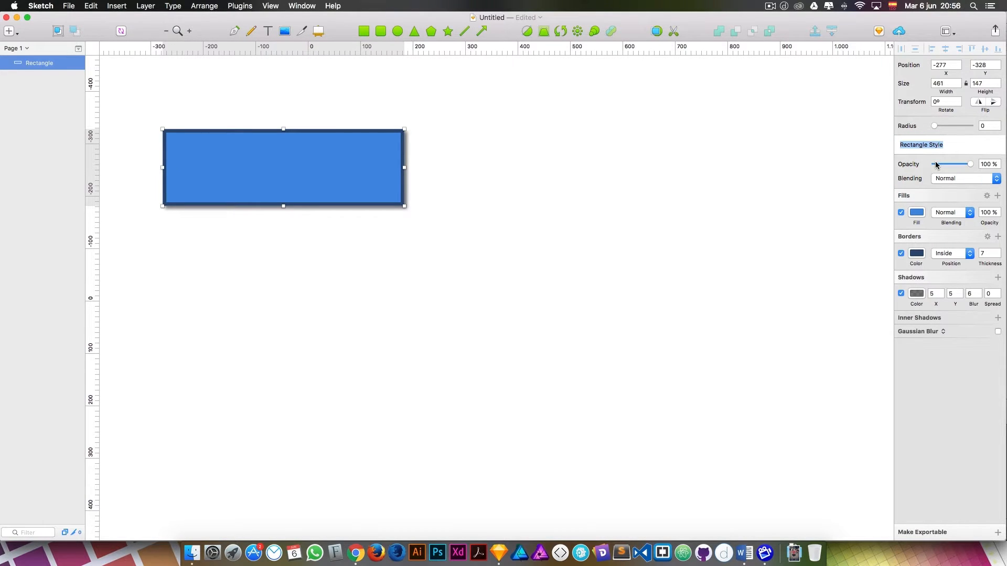
{"action": "type", "text": "ble"}
{"action": "key", "text": "BackSpace"}
{"action": "type", "text": "ue"}
{"action": "key", "text": "Return"}
{"action": "left_click", "coordinate": [484, 182]}
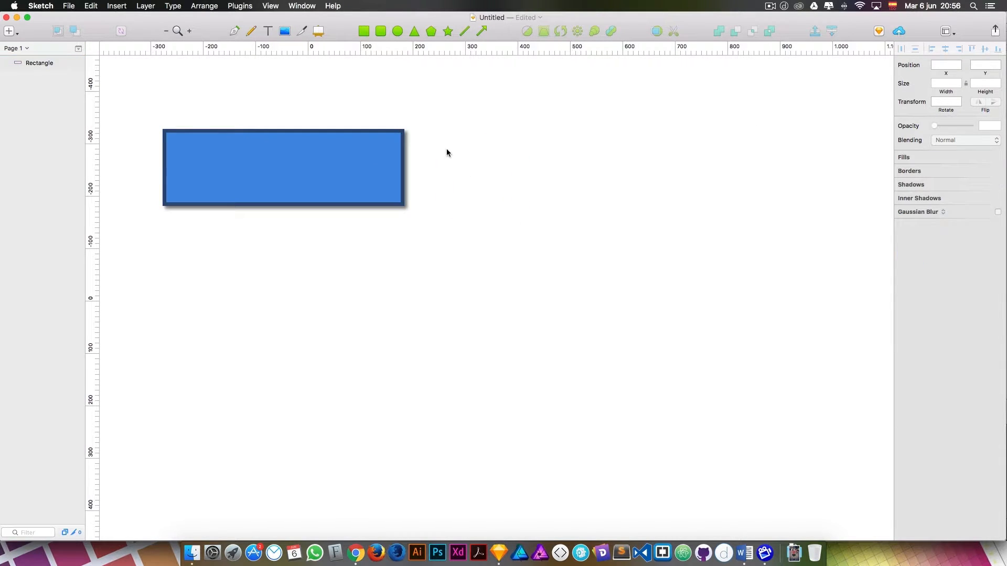
{"action": "left_click", "coordinate": [353, 135]}
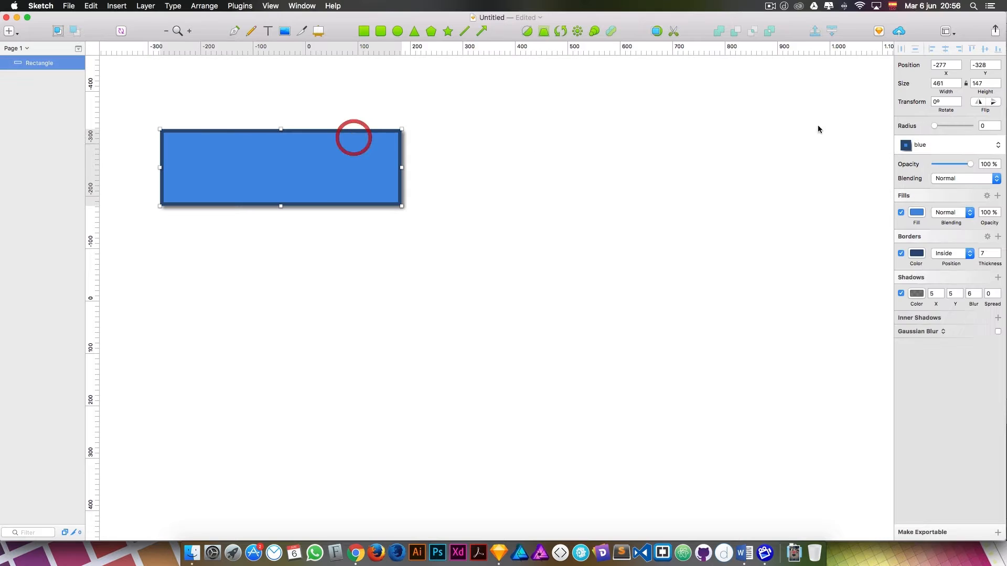
{"action": "left_click", "coordinate": [996, 147]}
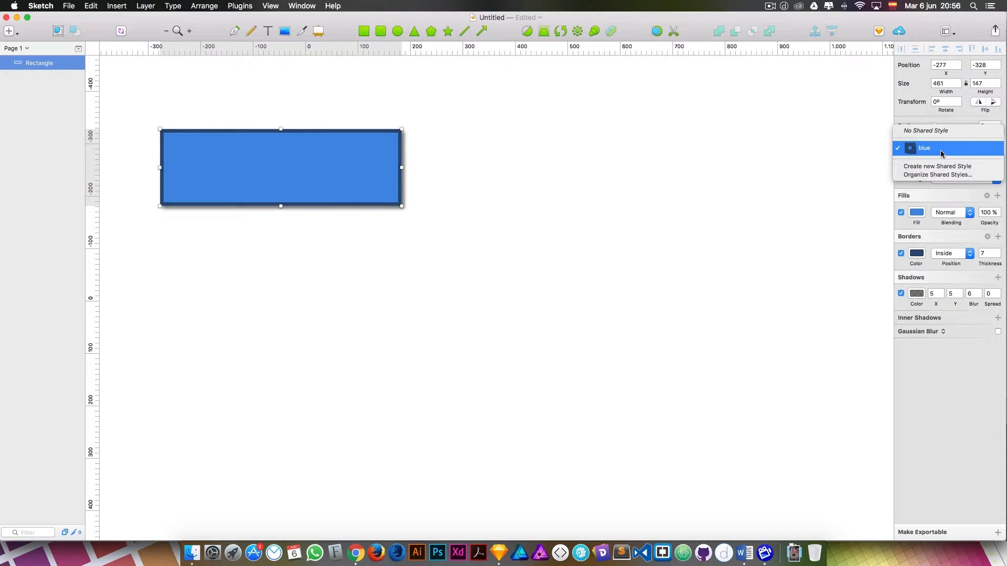
{"action": "left_click", "coordinate": [606, 149]}
Step: Draw a circle about 264 × 264 below and to the right of the rectangle
{"action": "key", "text": "o"}
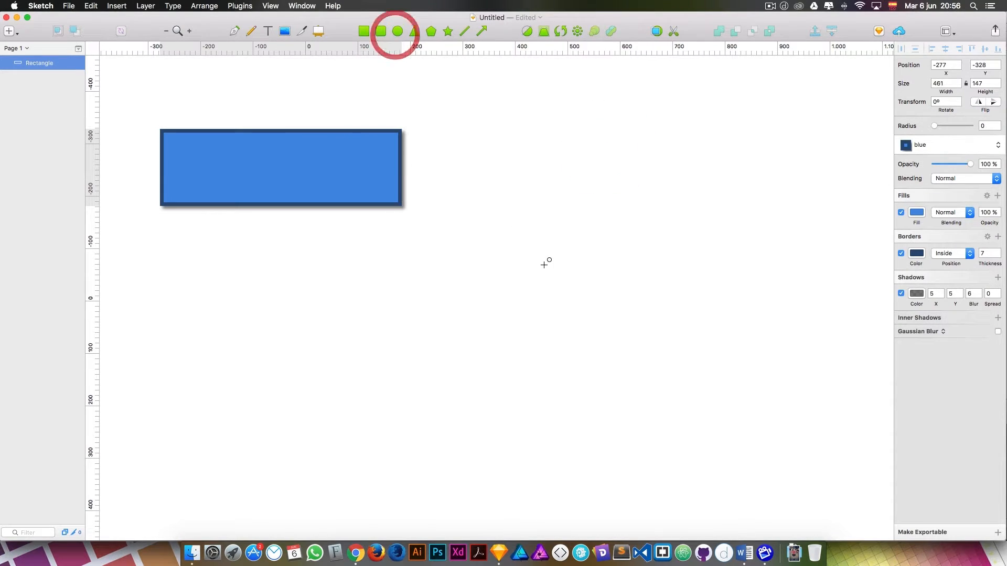
{"action": "left_click_drag", "start_coordinate": [538, 264], "coordinate": [607, 206]}
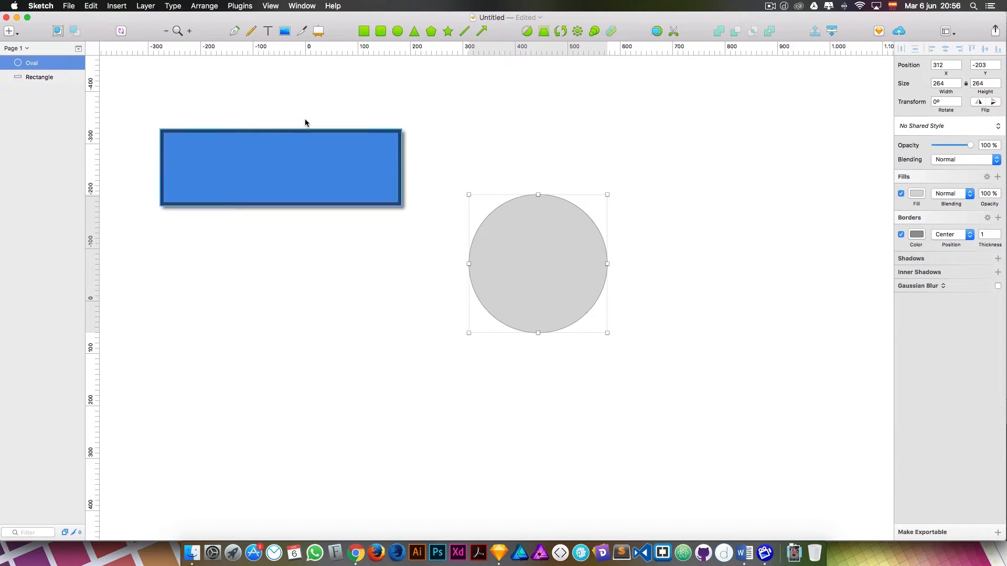
{"action": "left_click", "coordinate": [569, 280]}
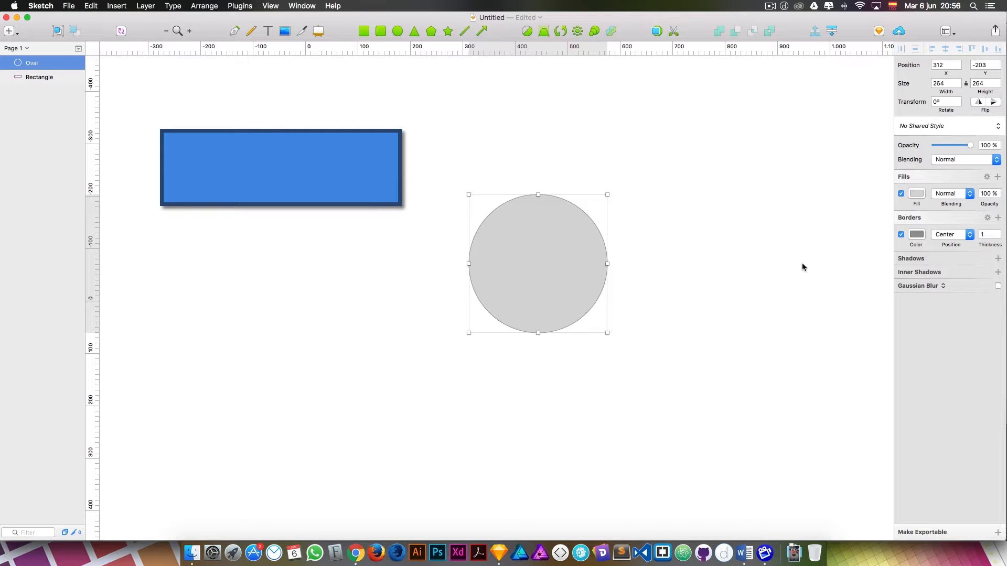
Step: Apply the blue shared style to the circle and move it up beside the rectangle, to about X 303, Y -387
{"action": "left_click", "coordinate": [941, 129]}
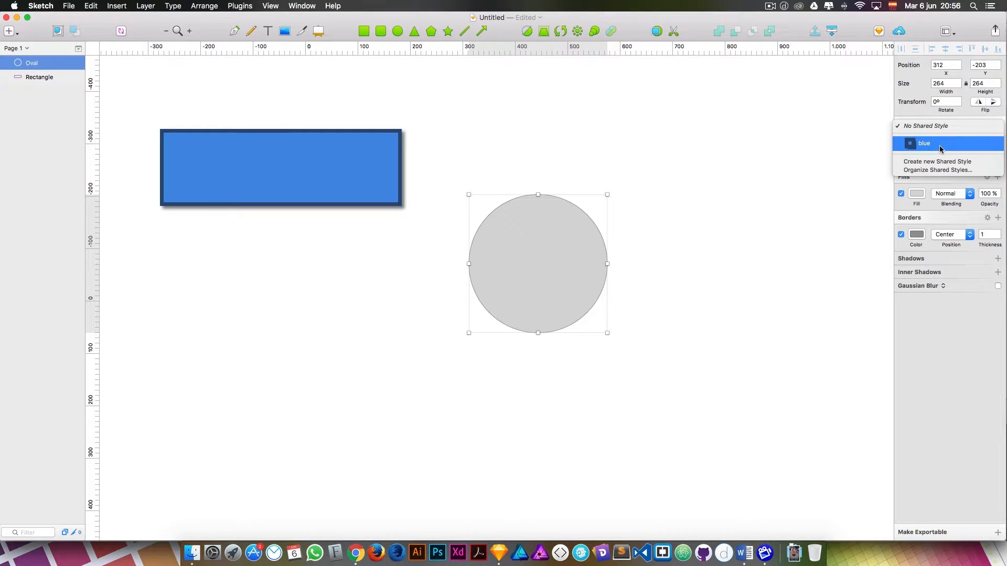
{"action": "left_click", "coordinate": [940, 149]}
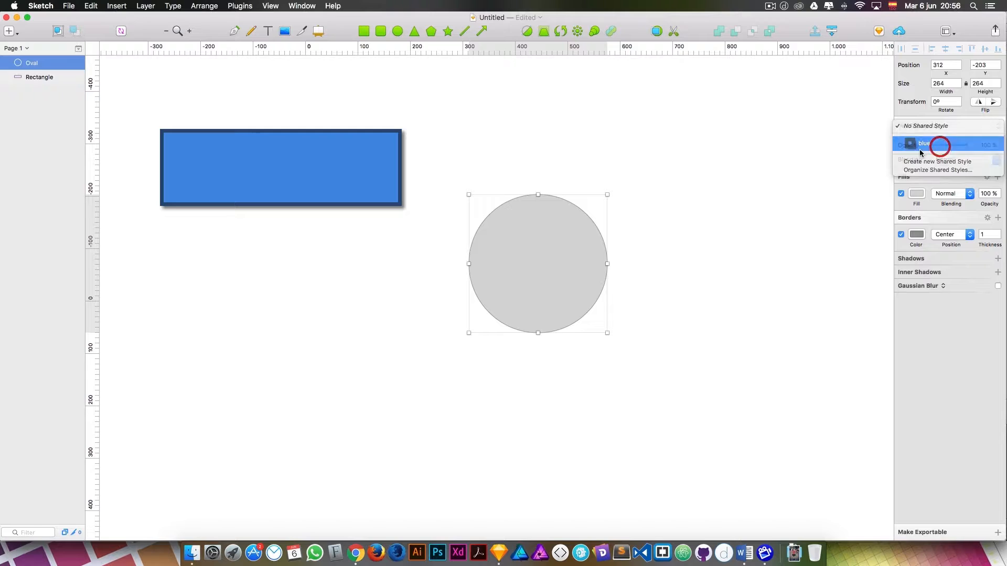
{"action": "left_click", "coordinate": [739, 164]}
{"action": "left_click_drag", "start_coordinate": [572, 252], "coordinate": [569, 174]}
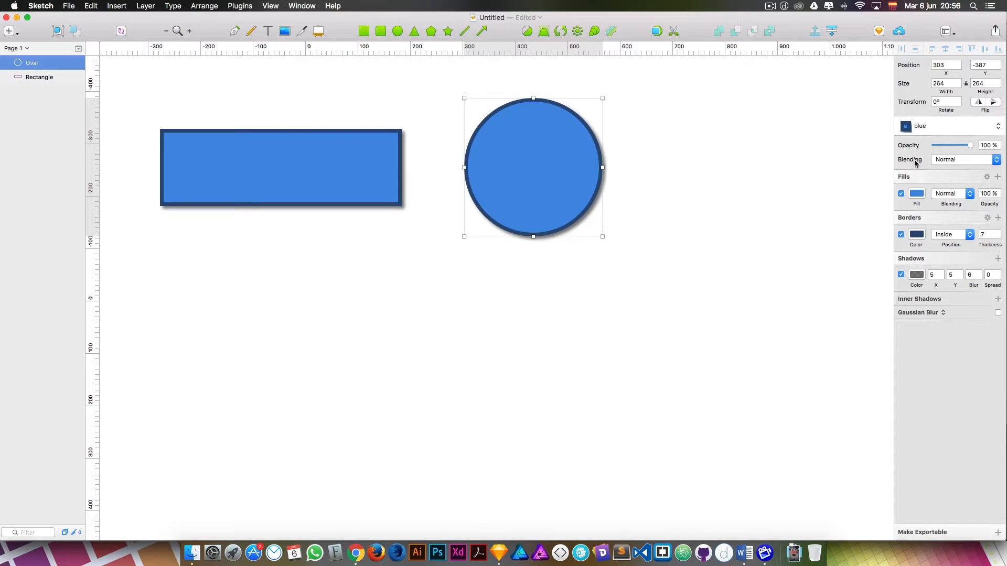
Step: Round the blue rectangle's corners with a radius of about 57
{"action": "left_click", "coordinate": [335, 162]}
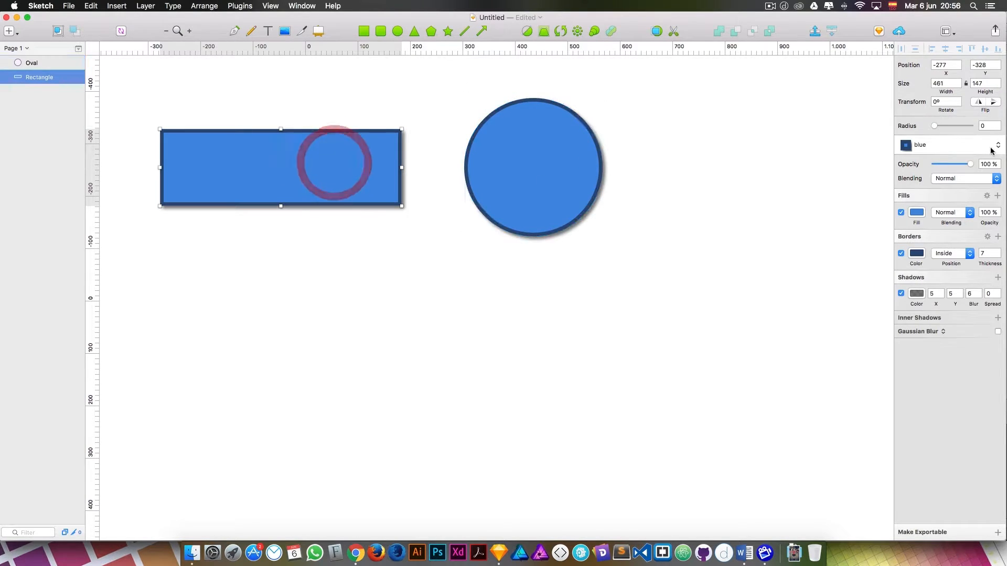
{"action": "left_click_drag", "start_coordinate": [934, 126], "coordinate": [961, 126]}
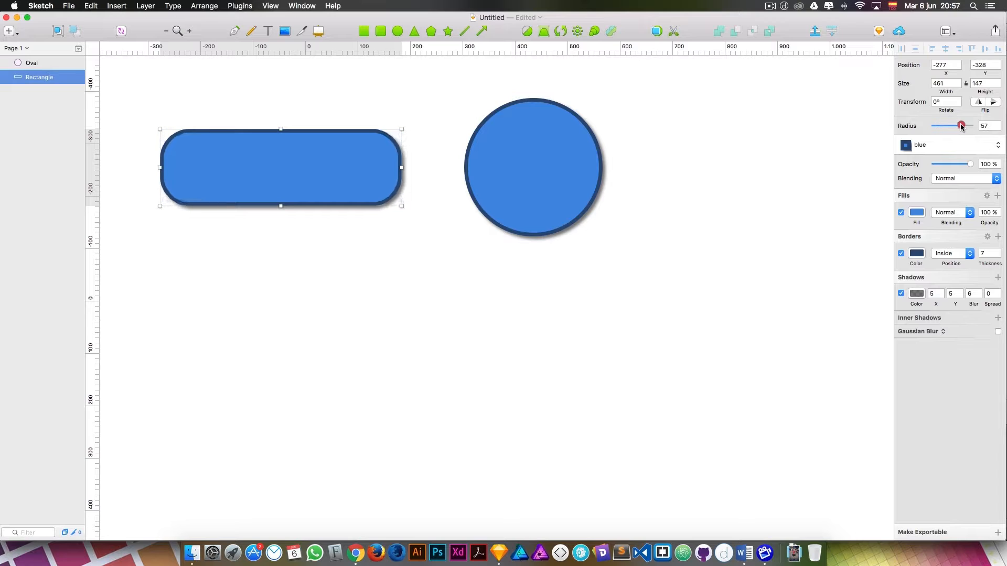
Step: Add a second rectangle about 668 × 189 with the blue shared style, placed below the other shapes at about X -87, Y -63
{"action": "left_click", "coordinate": [363, 31]}
{"action": "left_click_drag", "start_coordinate": [330, 277], "coordinate": [680, 375]}
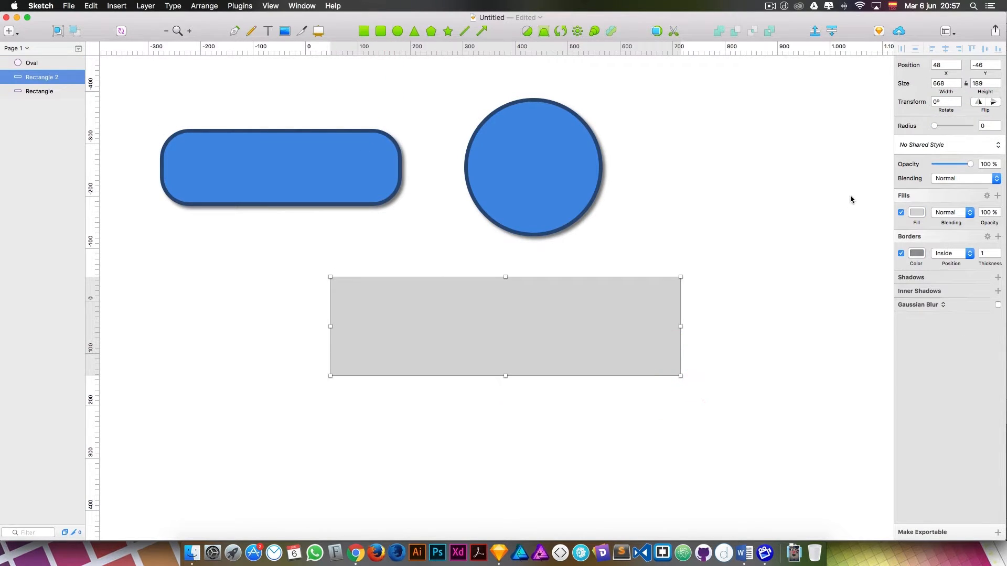
{"action": "left_click", "coordinate": [934, 147]}
{"action": "left_click", "coordinate": [926, 162]}
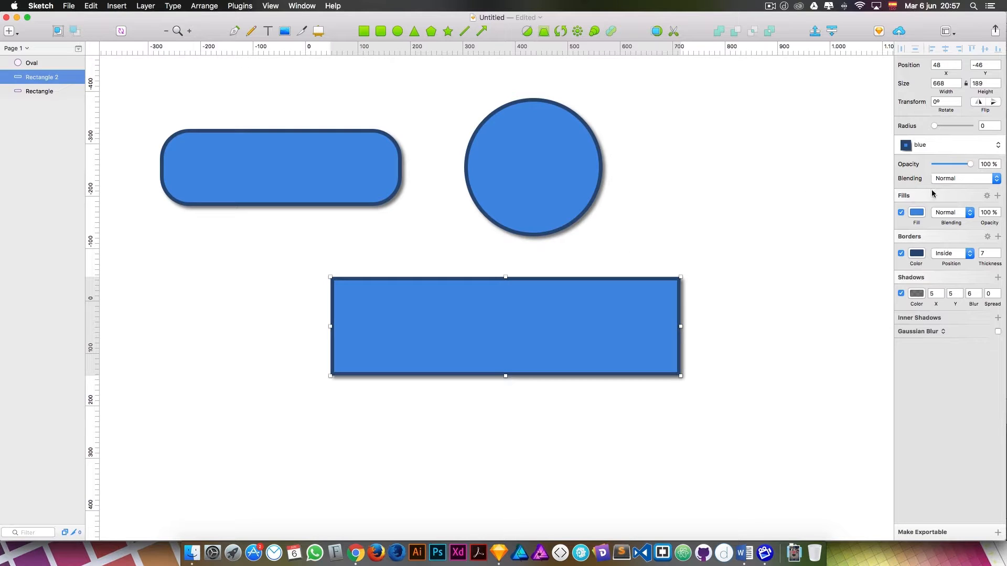
{"action": "left_click_drag", "start_coordinate": [594, 301], "coordinate": [524, 292]}
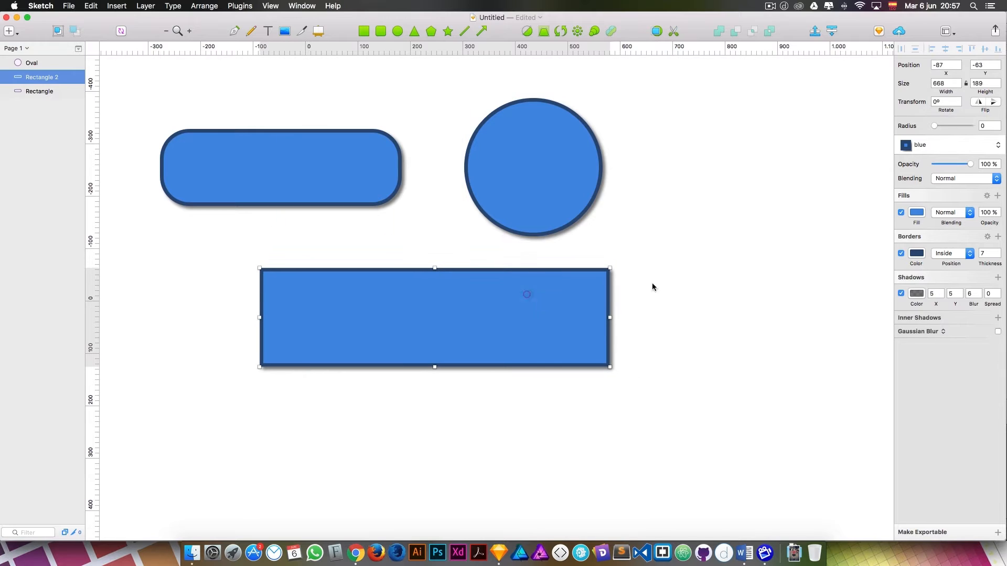
Step: Delete the blue layer style from the organized shared styles and close the dialog
{"action": "left_click", "coordinate": [932, 149]}
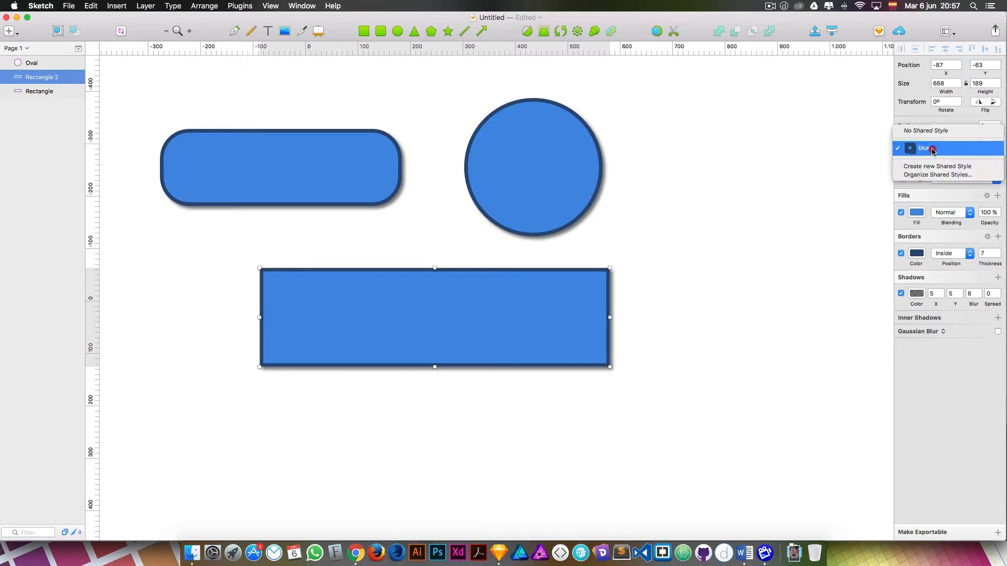
{"action": "left_click", "coordinate": [934, 175]}
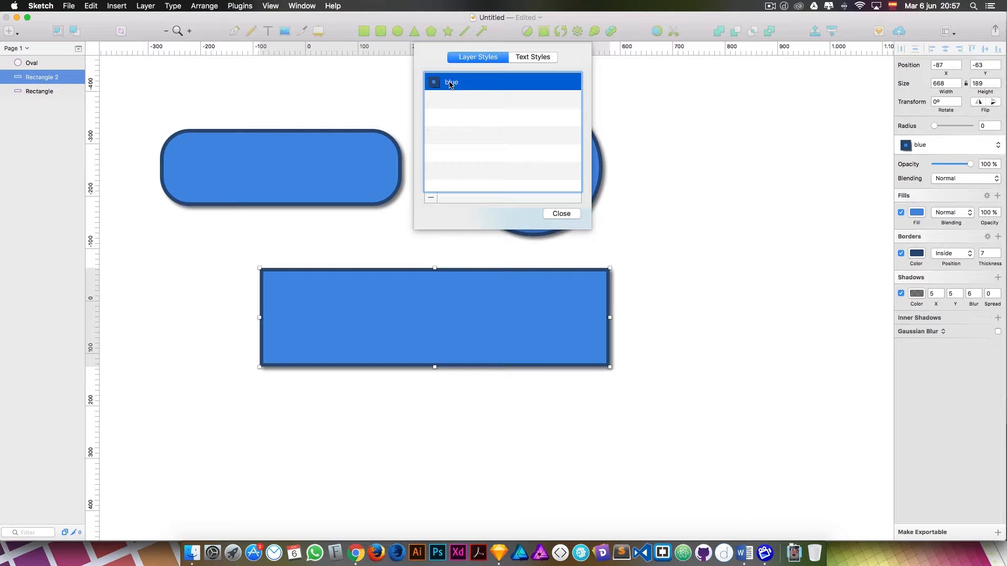
{"action": "left_click", "coordinate": [495, 88]}
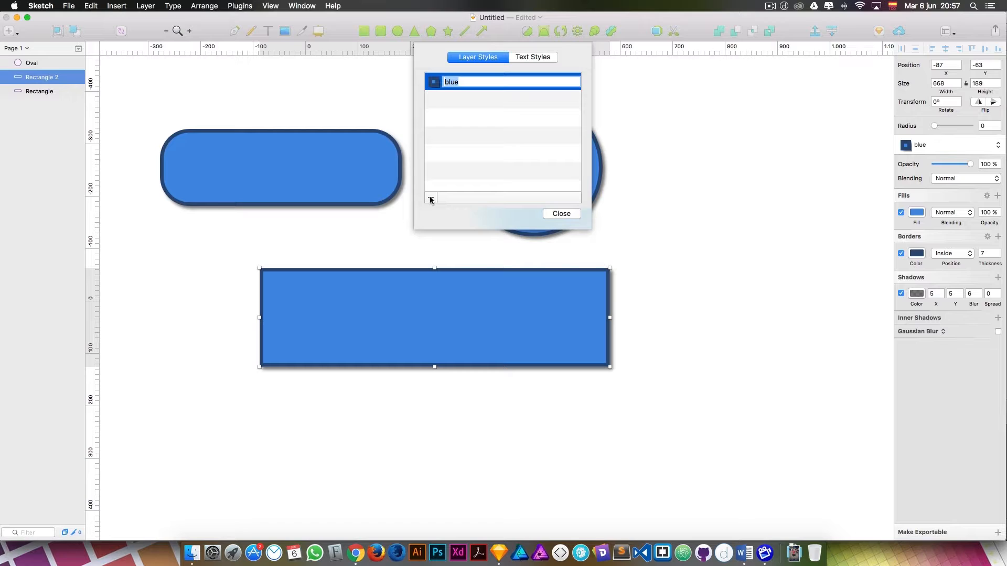
{"action": "left_click", "coordinate": [429, 199]}
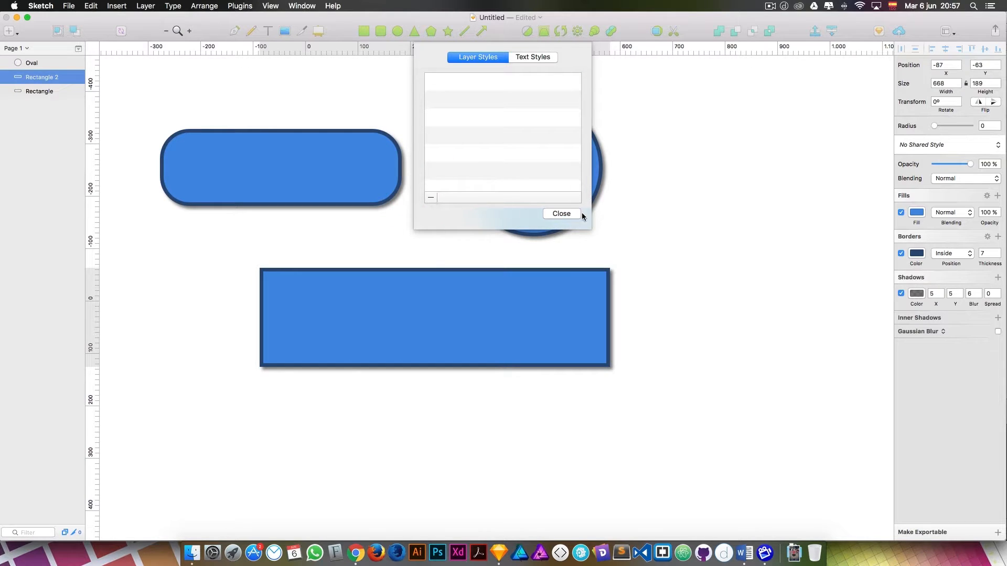
{"action": "left_click", "coordinate": [559, 214]}
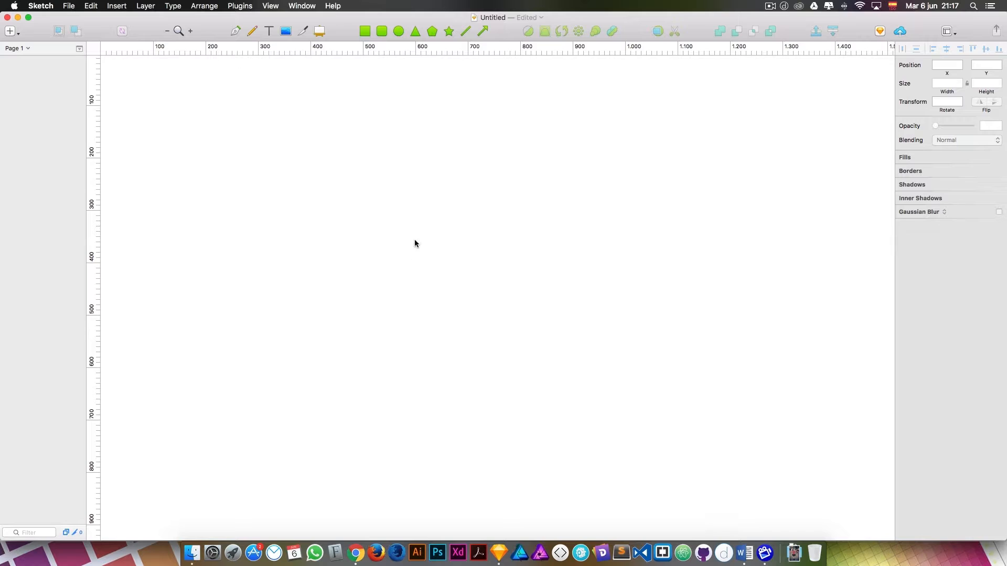
Step: Draw a rectangle about 353 × 207 at about X 135, Y 241 and apply the orange shared style
{"action": "left_click", "coordinate": [365, 31]}
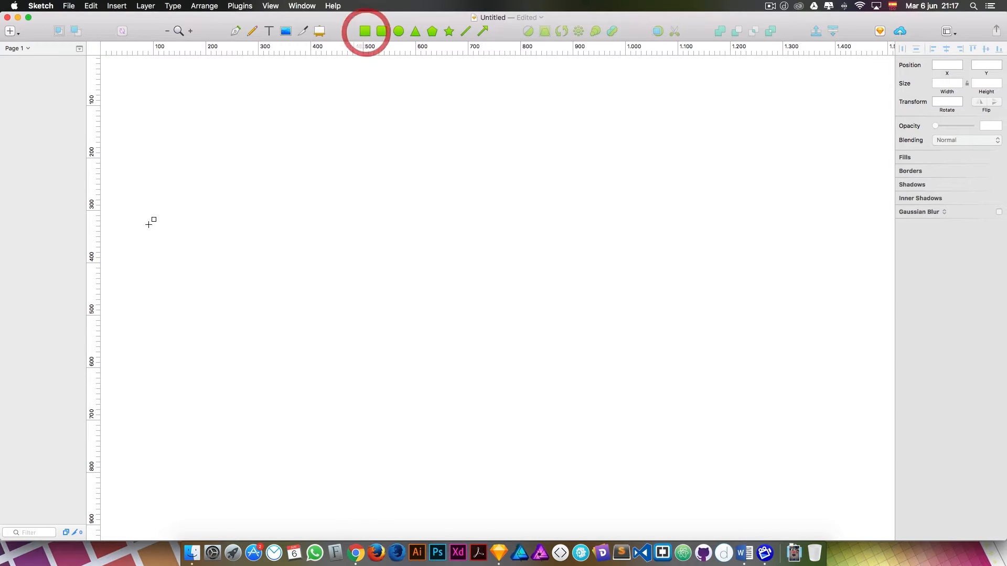
{"action": "mouse_move", "coordinate": [172, 179]}
{"action": "left_mouse_down"}
{"action": "mouse_move", "coordinate": [225, 242]}
{"action": "mouse_move", "coordinate": [378, 272]}
{"action": "mouse_move", "coordinate": [356, 288]}
{"action": "left_mouse_up"}
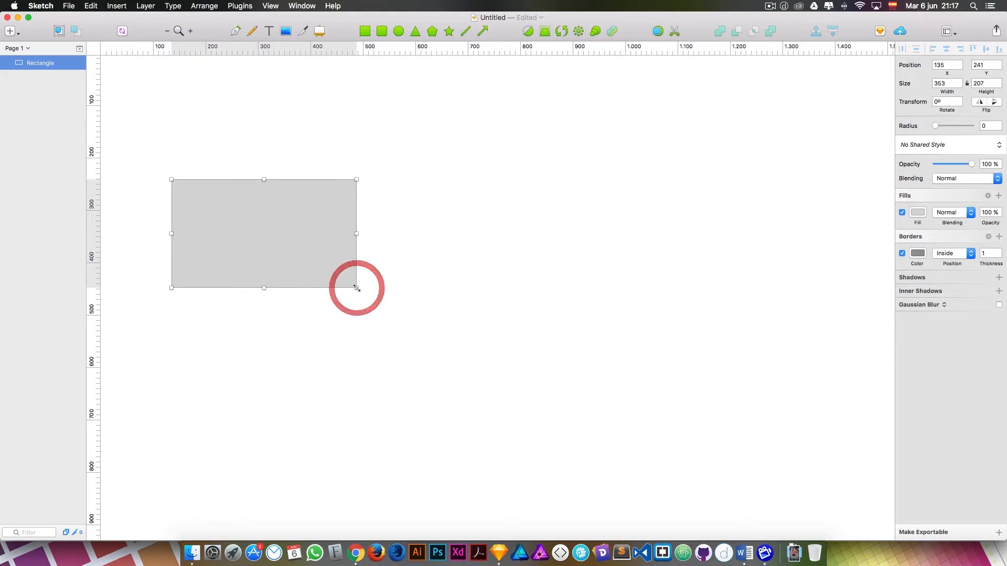
{"action": "left_click", "coordinate": [929, 150]}
{"action": "left_click", "coordinate": [911, 163]}
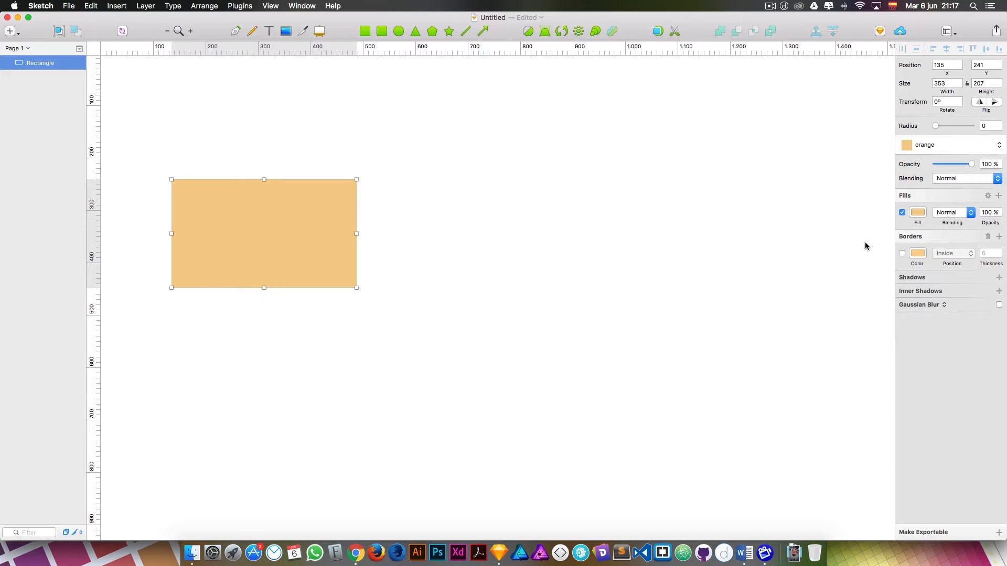
{"action": "left_click", "coordinate": [410, 217]}
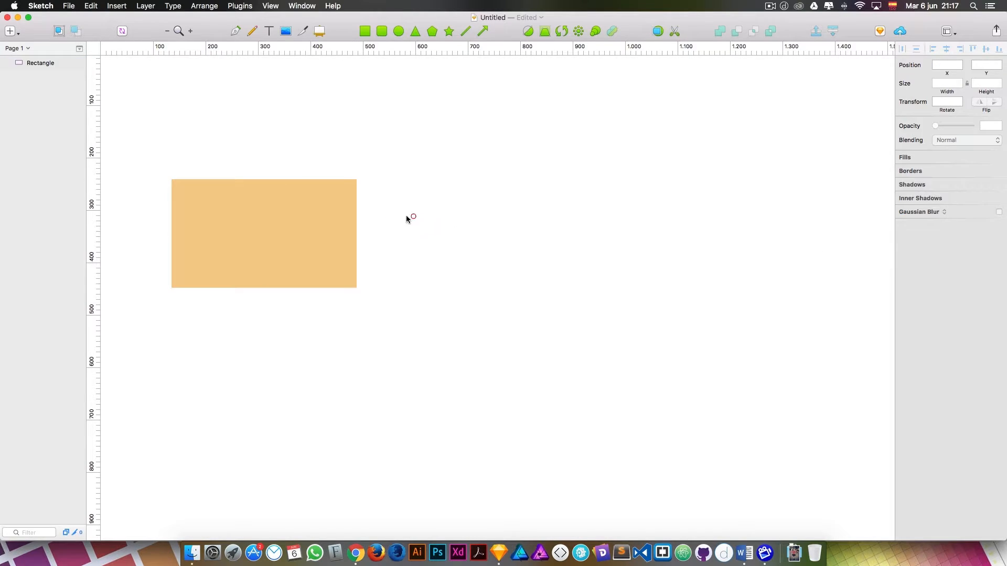
Step: Draw a circle about 166 in diameter centred on the orange rectangle, without a border and filled white (FFFFFF)
{"action": "left_click", "coordinate": [399, 31]}
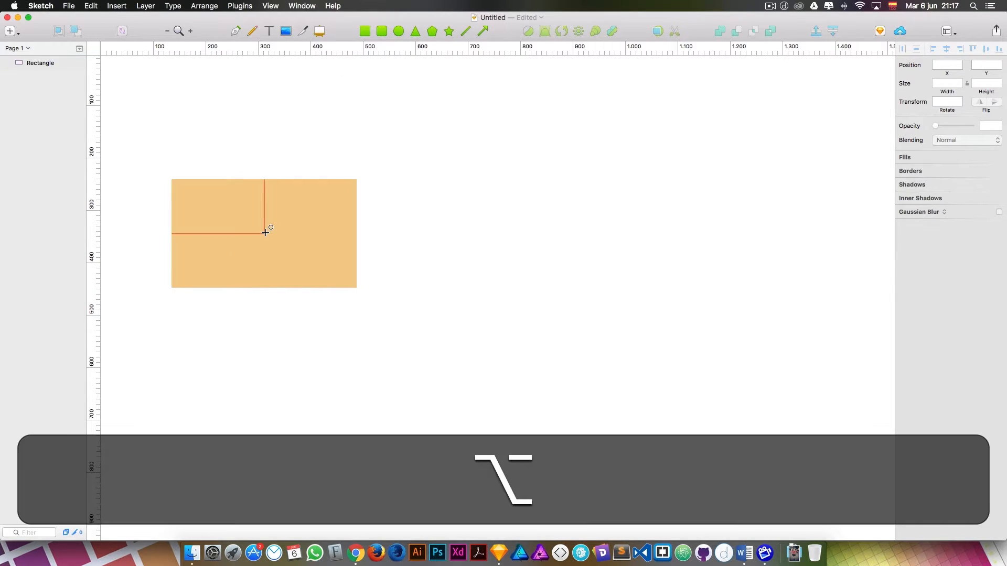
{"action": "left_click_drag", "start_coordinate": [264, 234], "coordinate": [309, 213]}
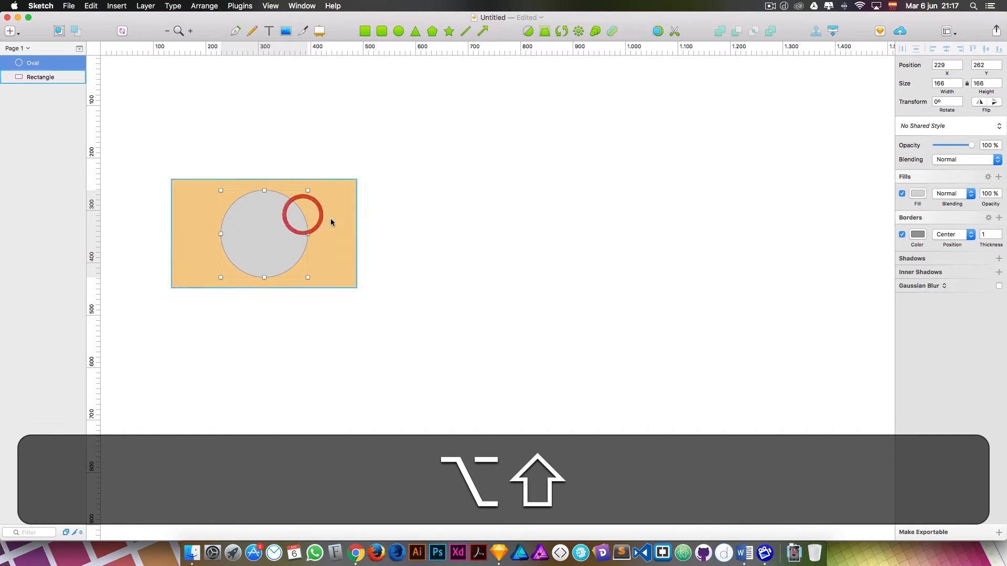
{"action": "left_click", "coordinate": [902, 234]}
{"action": "left_click", "coordinate": [917, 193]}
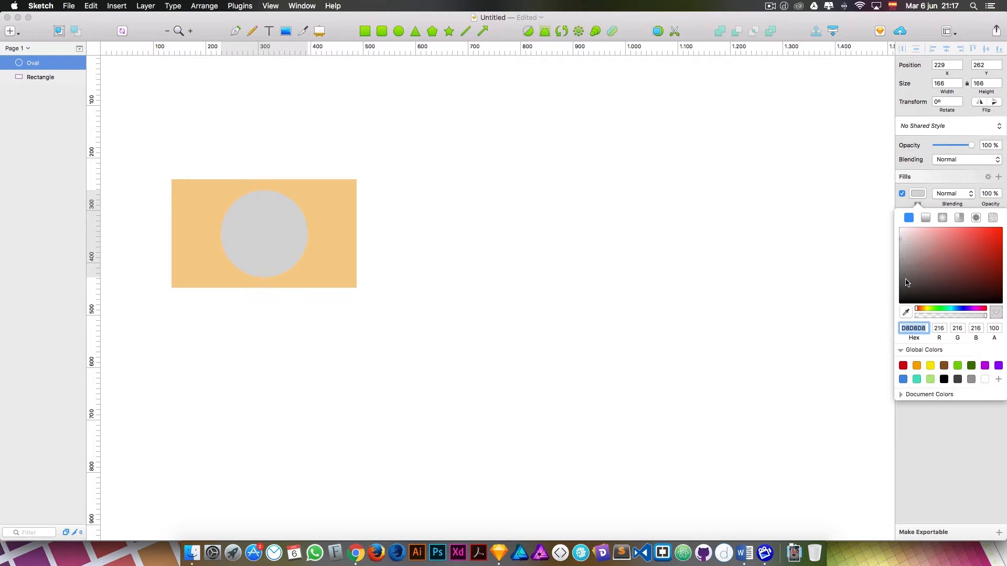
{"action": "left_click_drag", "start_coordinate": [923, 241], "coordinate": [813, 225]}
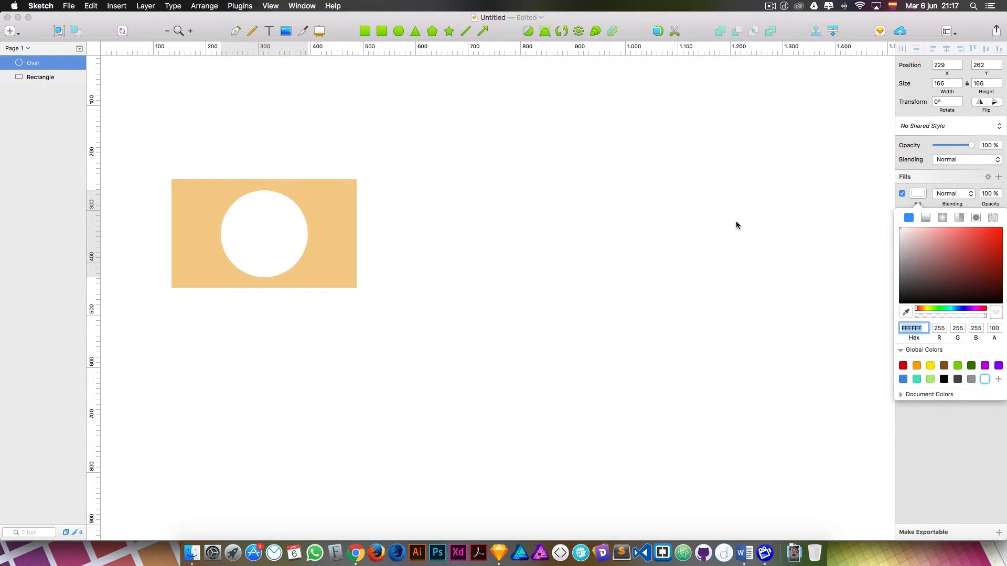
Step: Duplicate the white circle, shrink the copy concentrically to about 112 in diameter and apply the orange shared style
{"action": "left_click", "coordinate": [252, 217]}
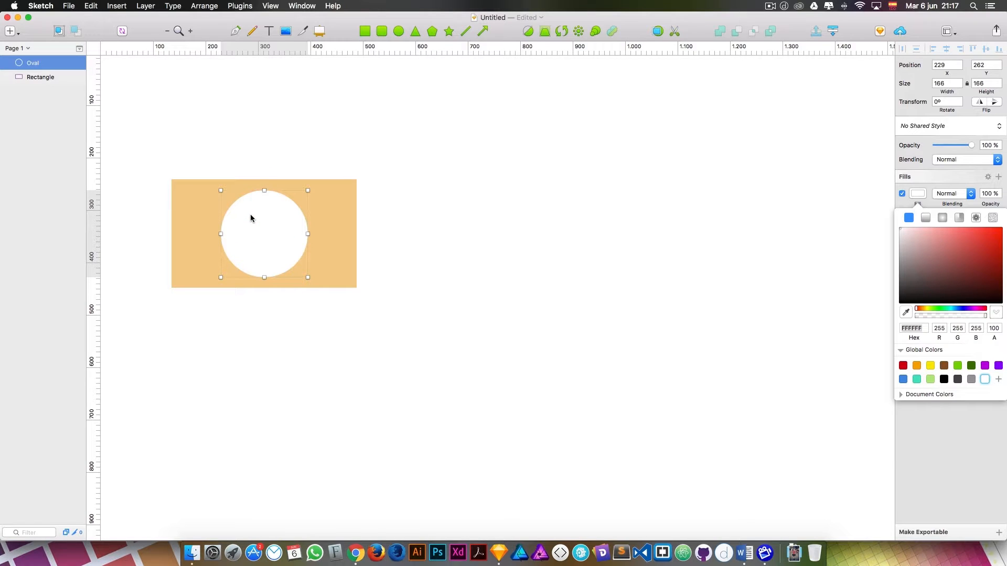
{"action": "key", "text": "super+c"}
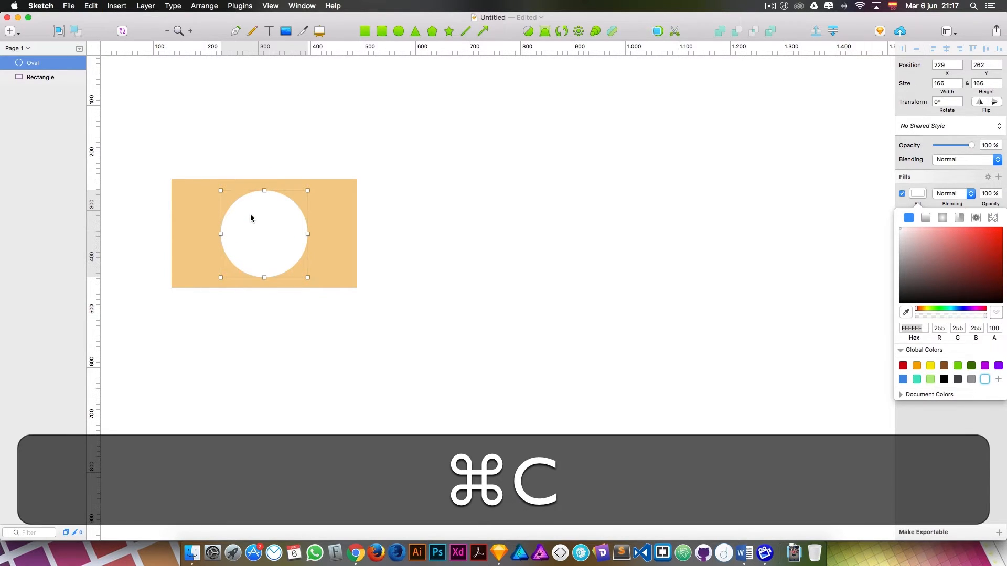
{"action": "key", "text": "super+v"}
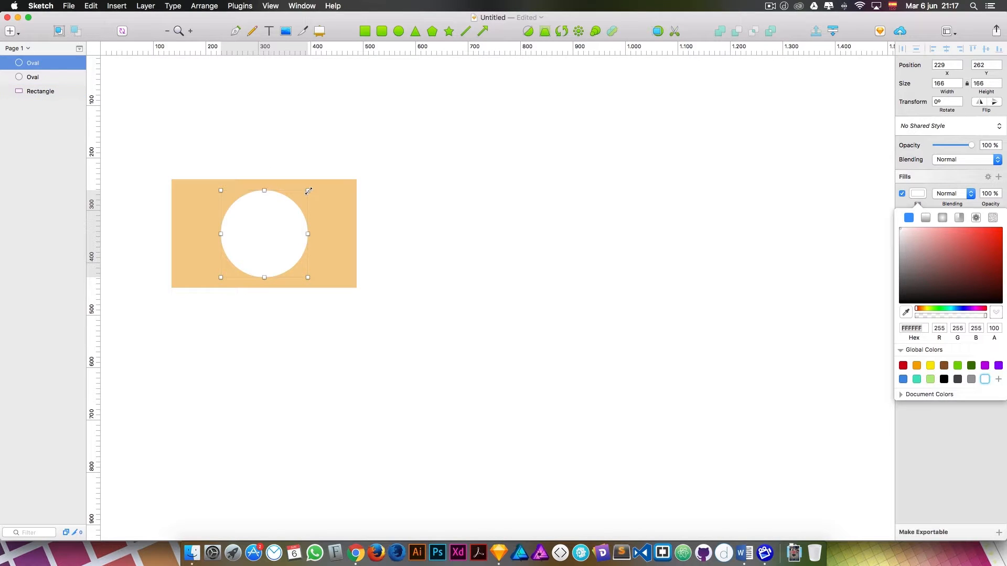
{"action": "left_click_drag", "start_coordinate": [308, 191], "coordinate": [279, 210]}
{"action": "left_click", "coordinate": [944, 126]}
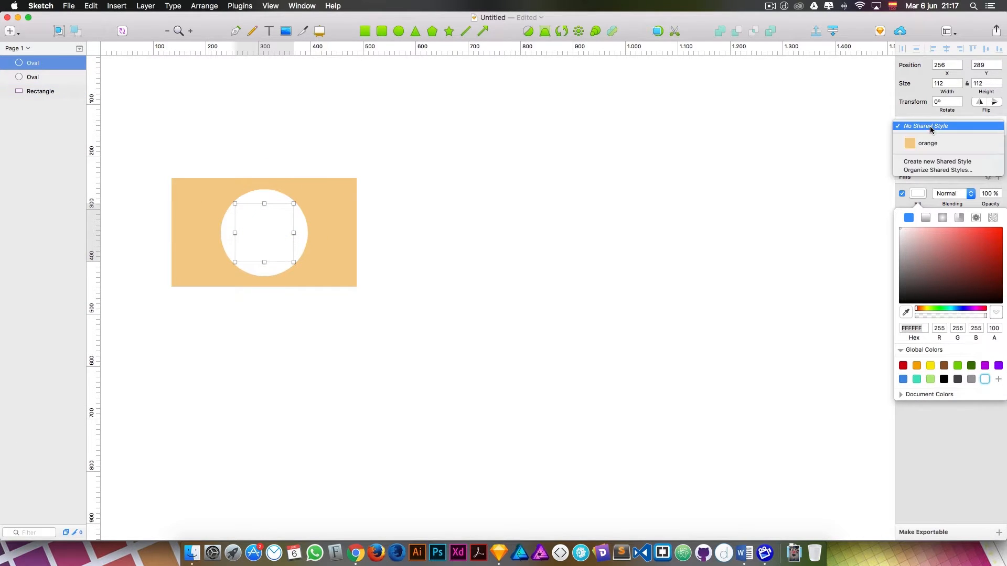
{"action": "left_click", "coordinate": [926, 139]}
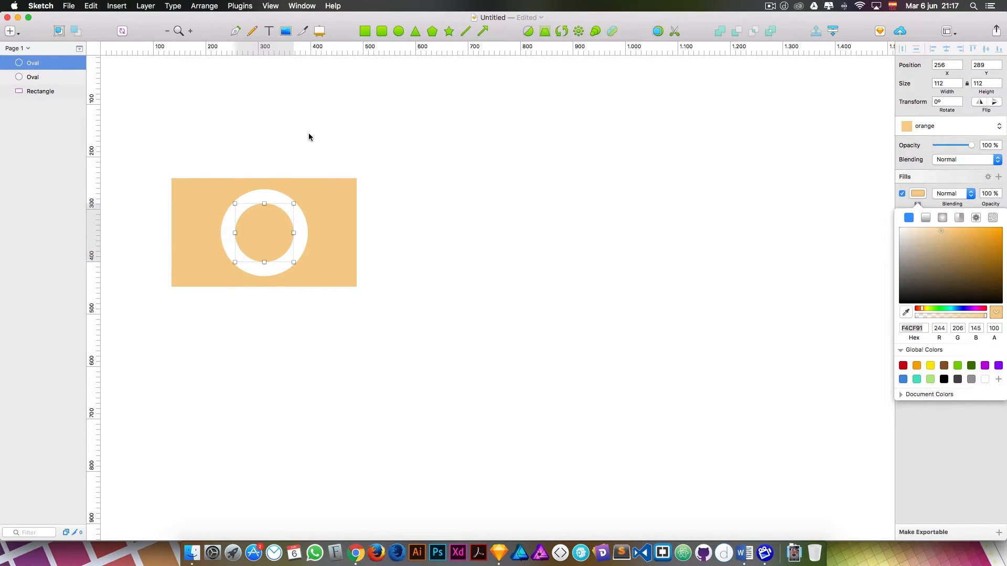
{"action": "left_click", "coordinate": [410, 193]}
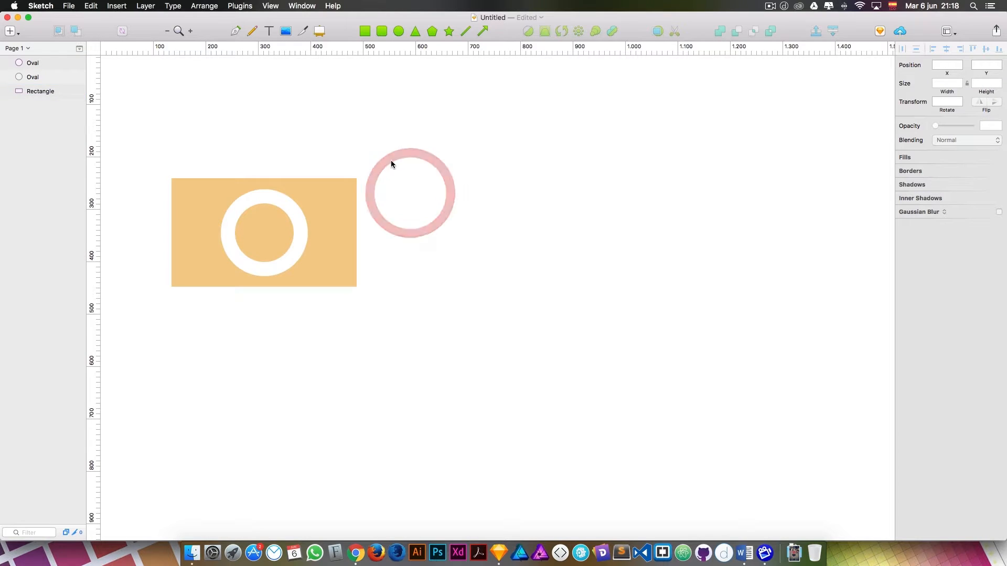
Step: Add a rectangle about 128 × 44 overlapping the camera body's upper edge and give it the orange shared style
{"action": "left_click", "coordinate": [346, 43]}
{"action": "left_click_drag", "start_coordinate": [237, 165], "coordinate": [270, 162]}
{"action": "left_click", "coordinate": [939, 147]}
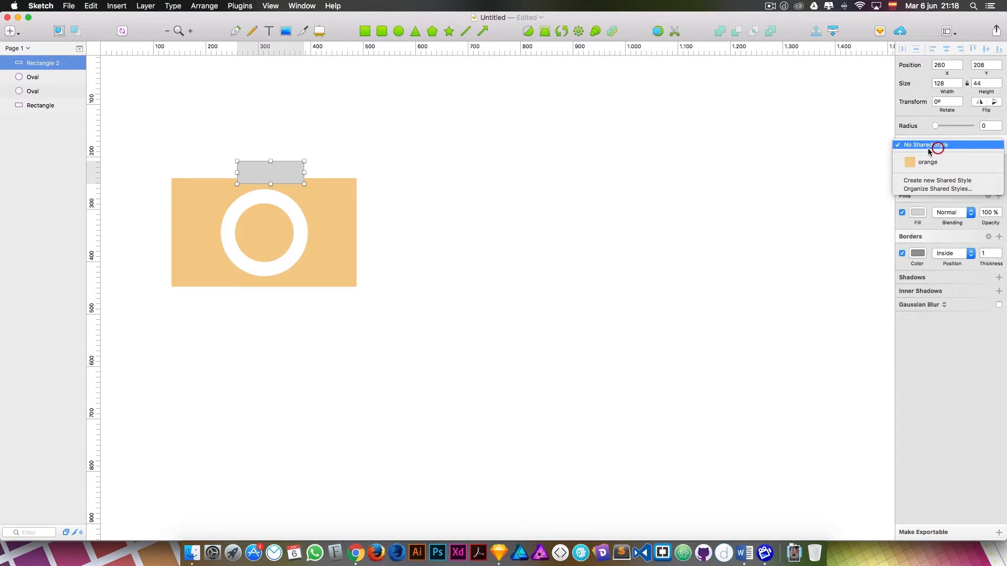
{"action": "left_click", "coordinate": [955, 164]}
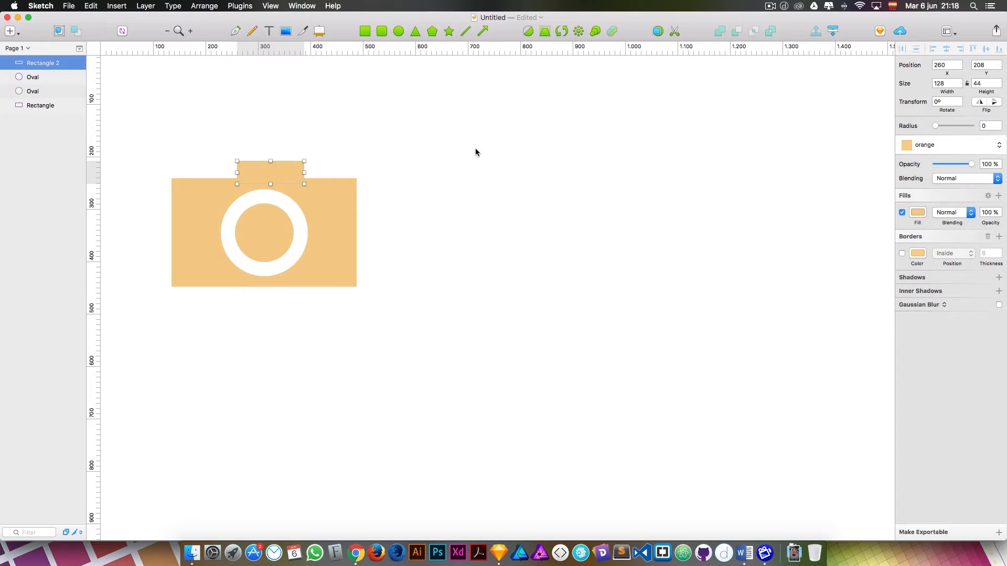
{"action": "left_click", "coordinate": [271, 127]}
Step: Centre all four camera shapes horizontally on each other and round the rectangles' corners with a radius of 15
{"action": "left_click_drag", "start_coordinate": [238, 130], "coordinate": [303, 320]}
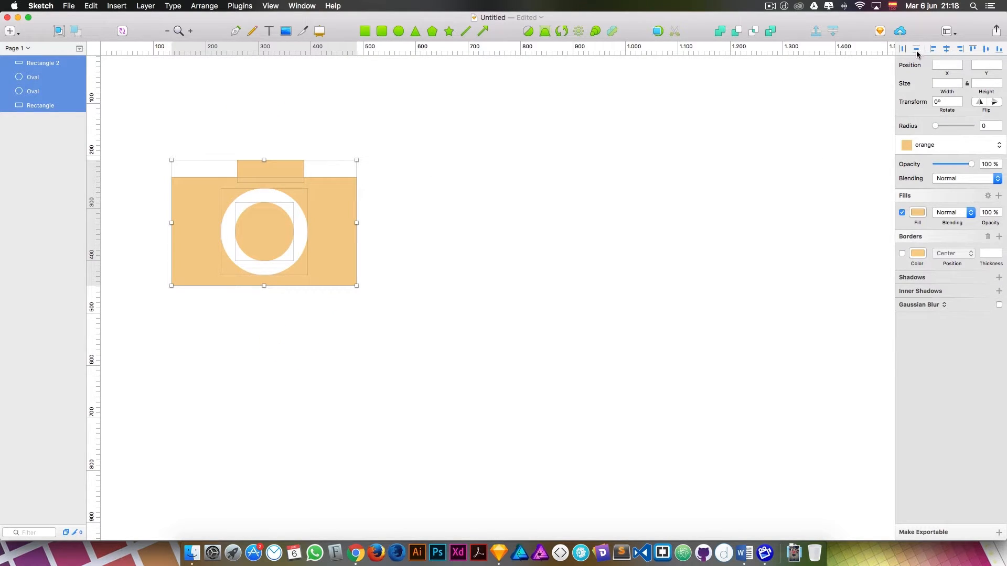
{"action": "left_click", "coordinate": [946, 49]}
{"action": "left_click_drag", "start_coordinate": [936, 126], "coordinate": [952, 128]}
{"action": "left_click", "coordinate": [472, 160]}
Step: Lower the small rectangle on top of the camera so that it sinks further into the body
{"action": "left_click", "coordinate": [279, 165]}
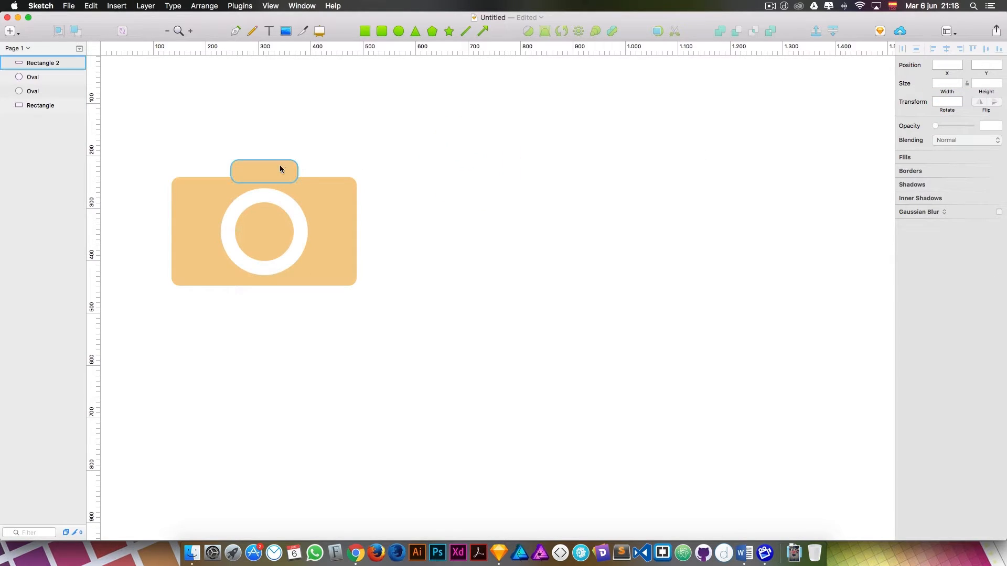
{"action": "left_click_drag", "start_coordinate": [279, 164], "coordinate": [281, 169]}
{"action": "left_click", "coordinate": [321, 150]}
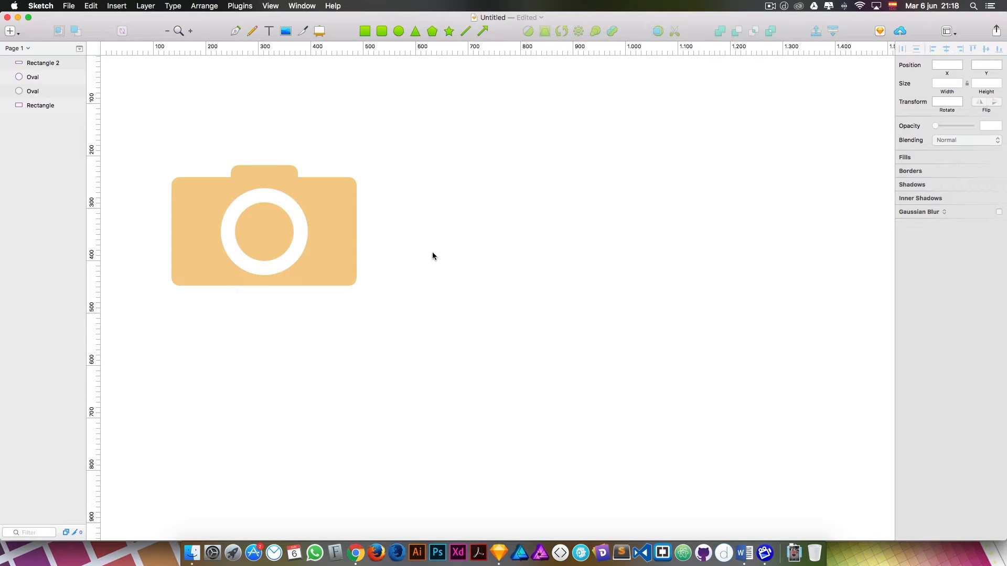
Step: Move all the camera shapes left to about X 52 and group them
{"action": "left_click_drag", "start_coordinate": [361, 289], "coordinate": [205, 175]}
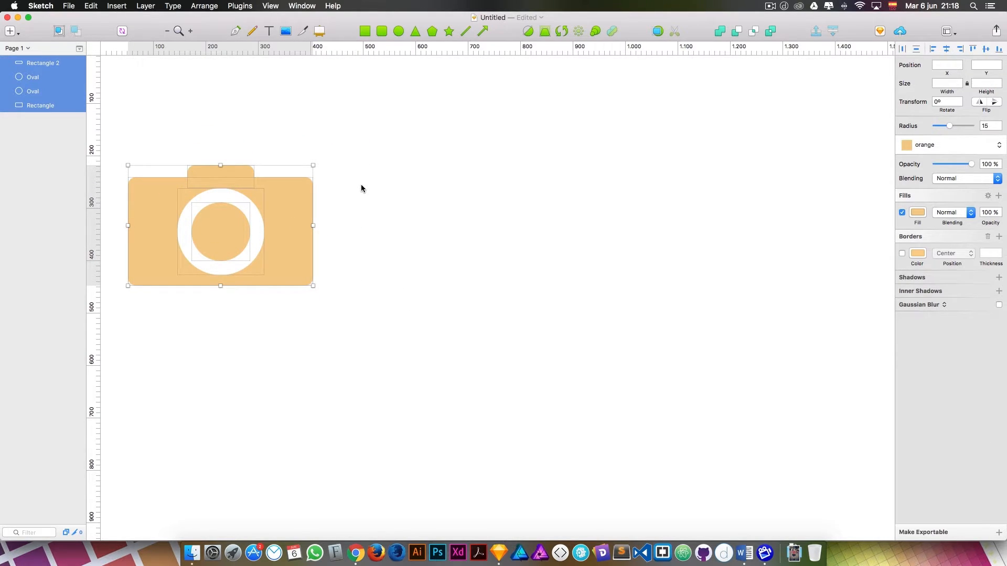
{"action": "key", "text": "super+g"}
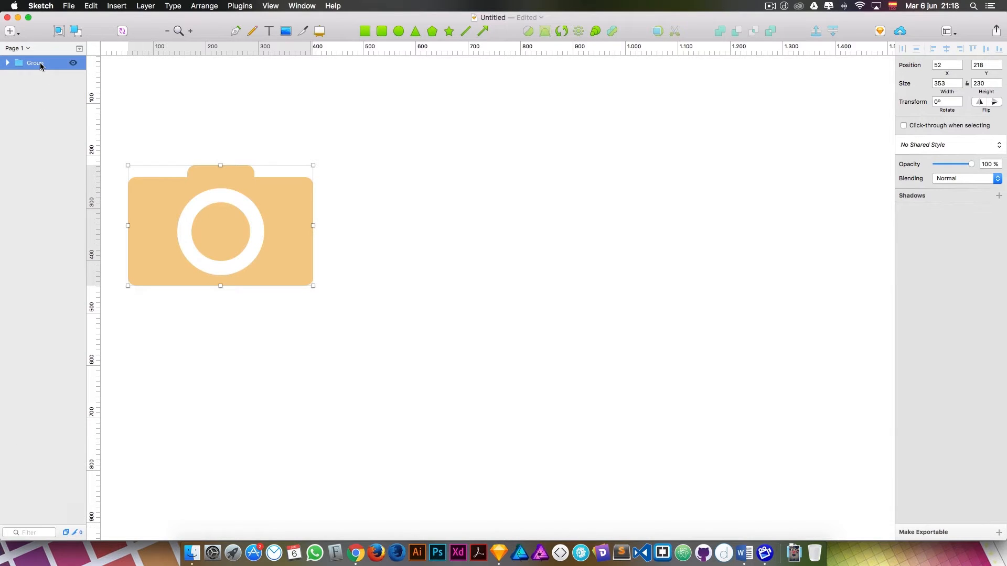
{"action": "left_click", "coordinate": [390, 199]}
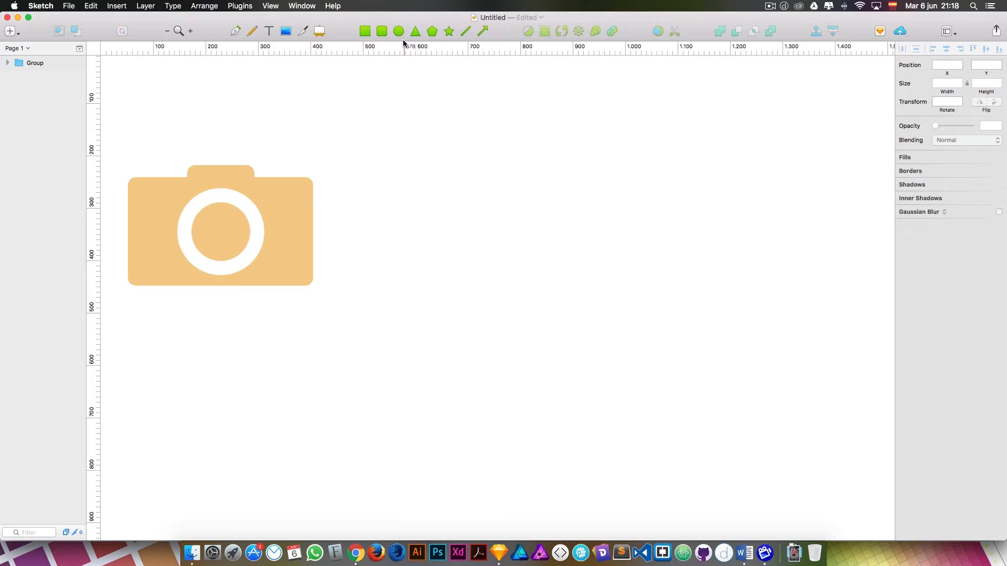
Step: Draw a star about 366 × 366 beside the camera and set its number of points to 17
{"action": "left_click", "coordinate": [453, 34]}
{"action": "left_click_drag", "start_coordinate": [439, 231], "coordinate": [546, 162]}
{"action": "left_click_drag", "start_coordinate": [472, 205], "coordinate": [515, 204]}
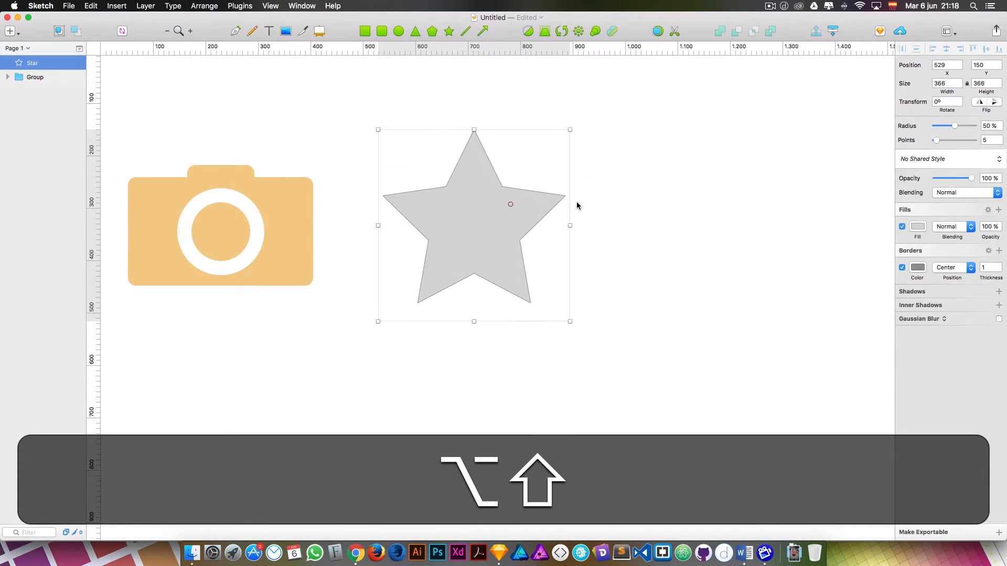
{"action": "left_click_drag", "start_coordinate": [935, 141], "coordinate": [946, 142]}
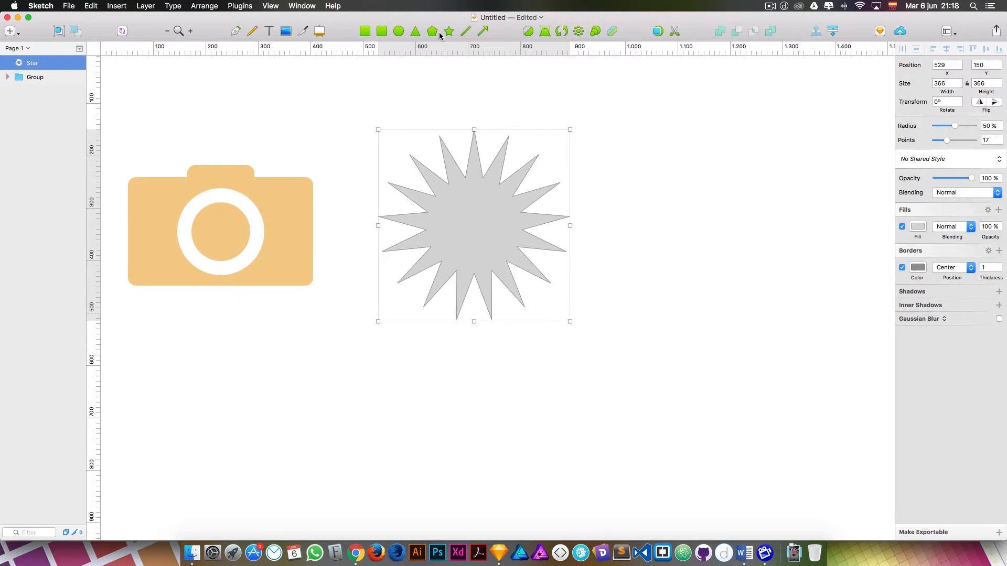
Step: Draw a circle about 230 in diameter over the star and align both shapes' centres horizontally and vertically
{"action": "left_click", "coordinate": [399, 31]}
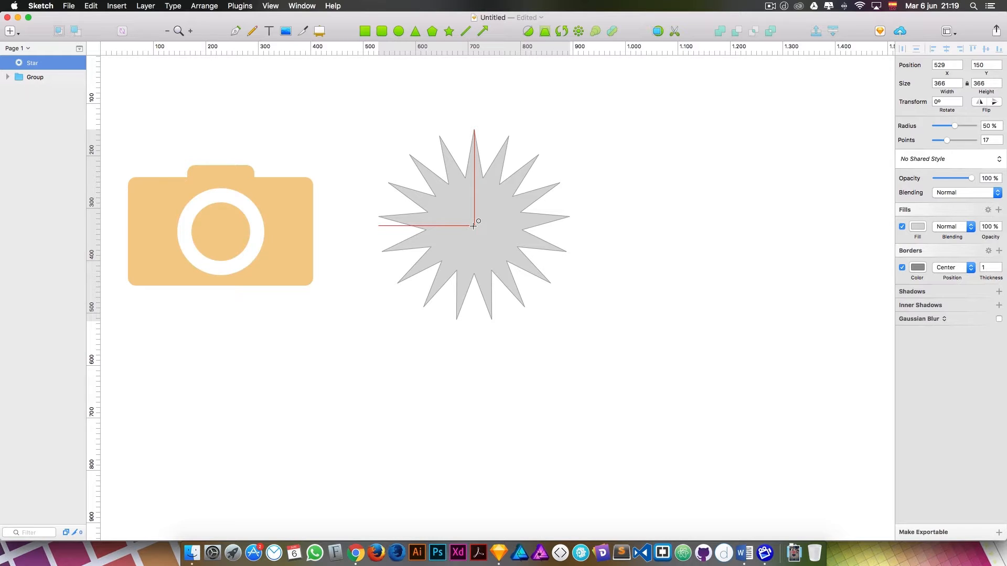
{"action": "left_click_drag", "start_coordinate": [474, 226], "coordinate": [533, 194]}
{"action": "left_click", "coordinate": [475, 177], "text": "shift"}
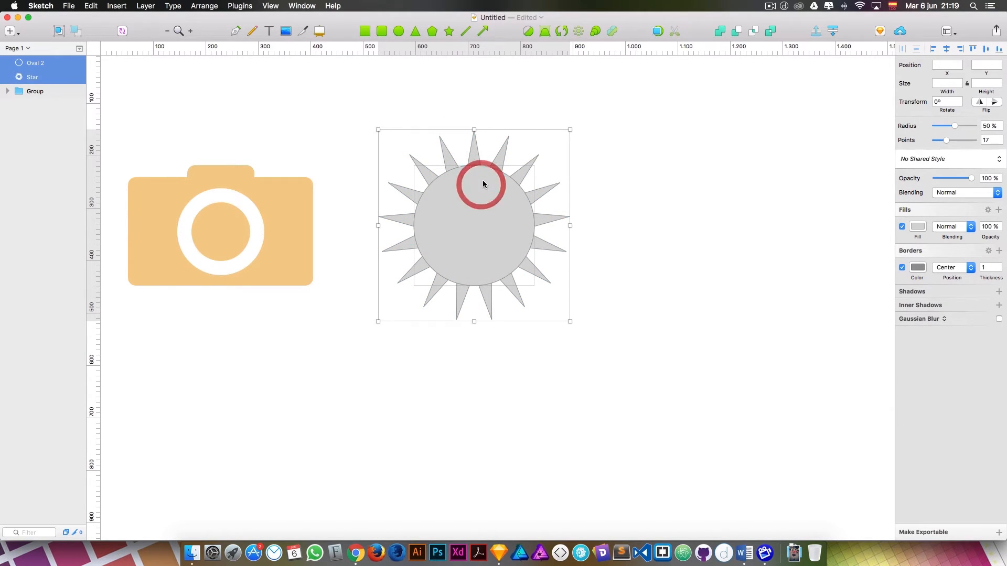
{"action": "left_click", "coordinate": [946, 49]}
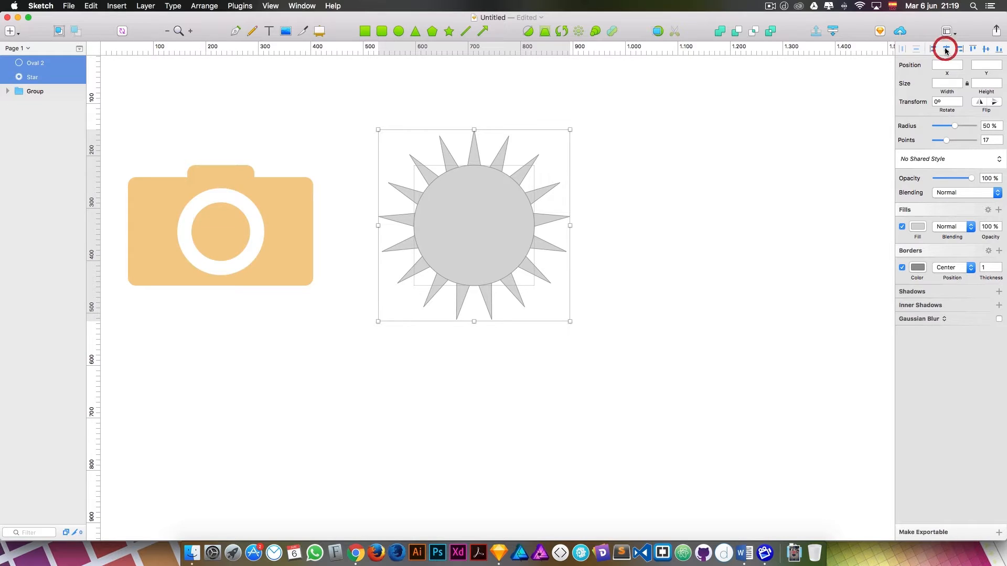
{"action": "left_click", "coordinate": [985, 49]}
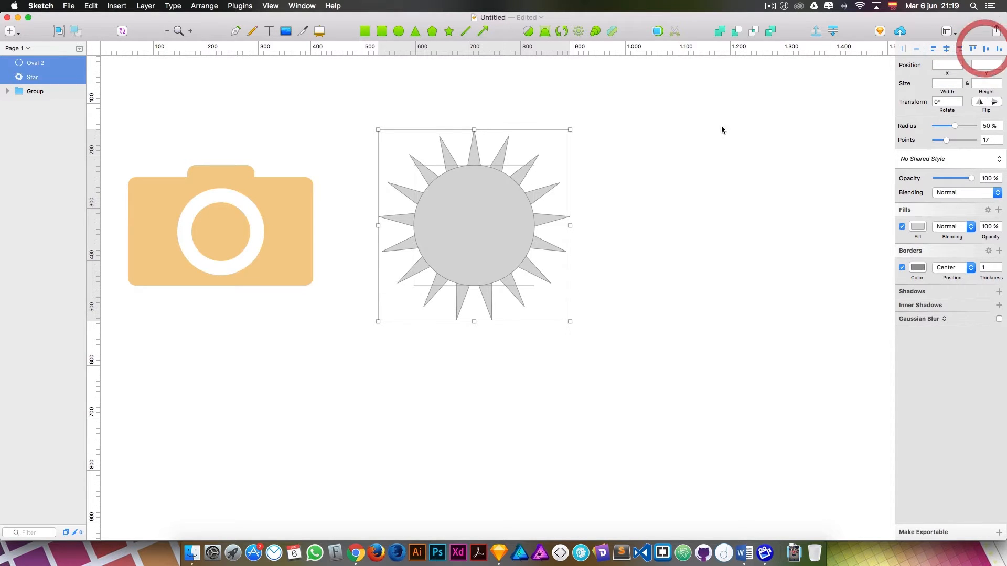
Step: Intersect the circle with the star to form a gear and move it left to about X 555
{"action": "left_click", "coordinate": [753, 32]}
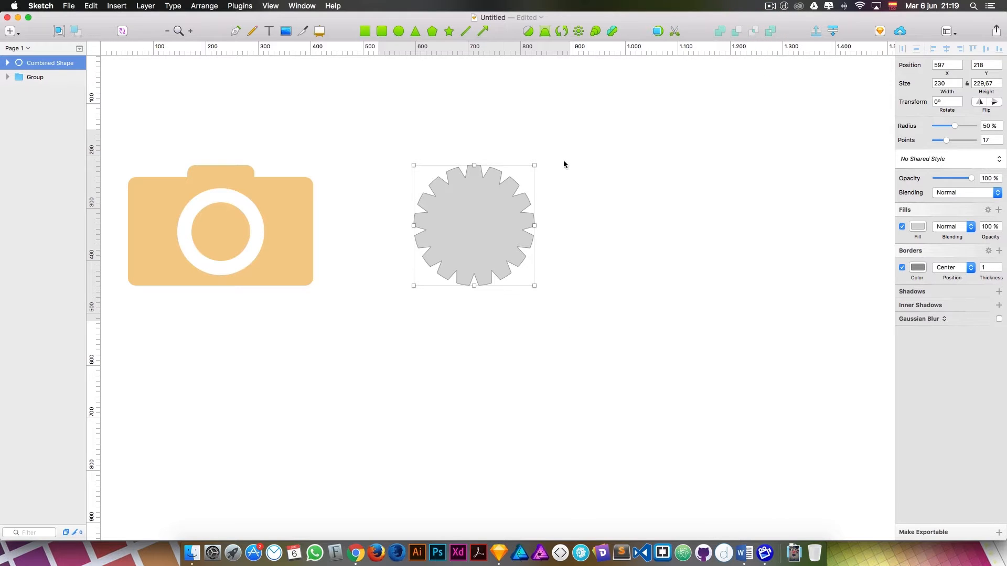
{"action": "left_click_drag", "start_coordinate": [482, 193], "coordinate": [460, 196]}
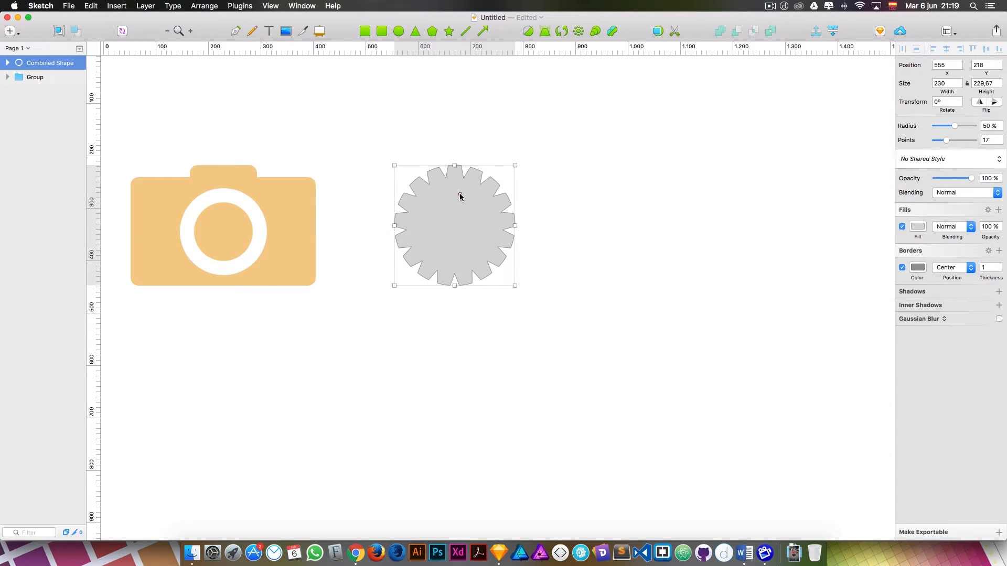
Step: Draw a circle about 128 in diameter at the centre of the gear
{"action": "left_click", "coordinate": [396, 32]}
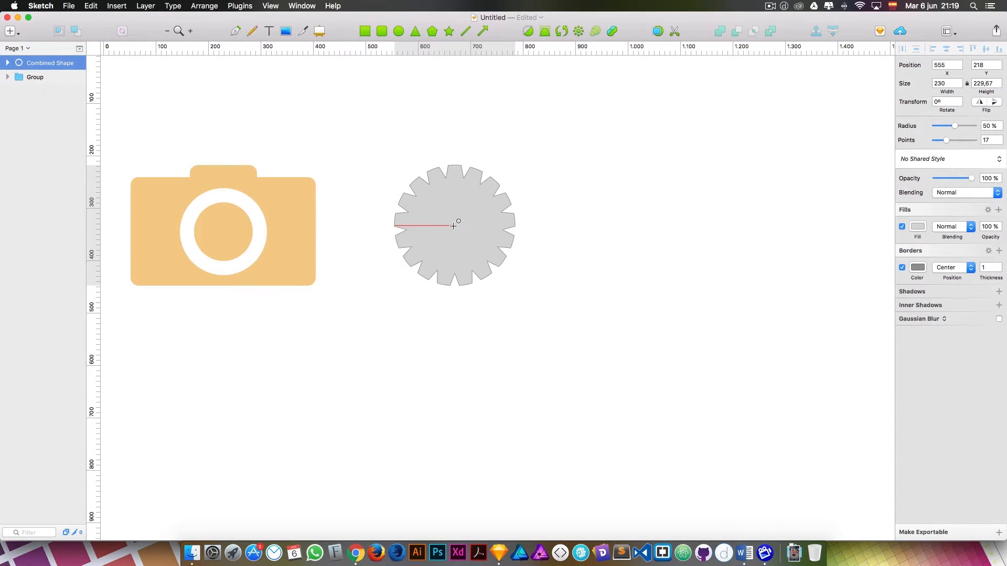
{"action": "left_click_drag", "start_coordinate": [456, 225], "coordinate": [488, 208]}
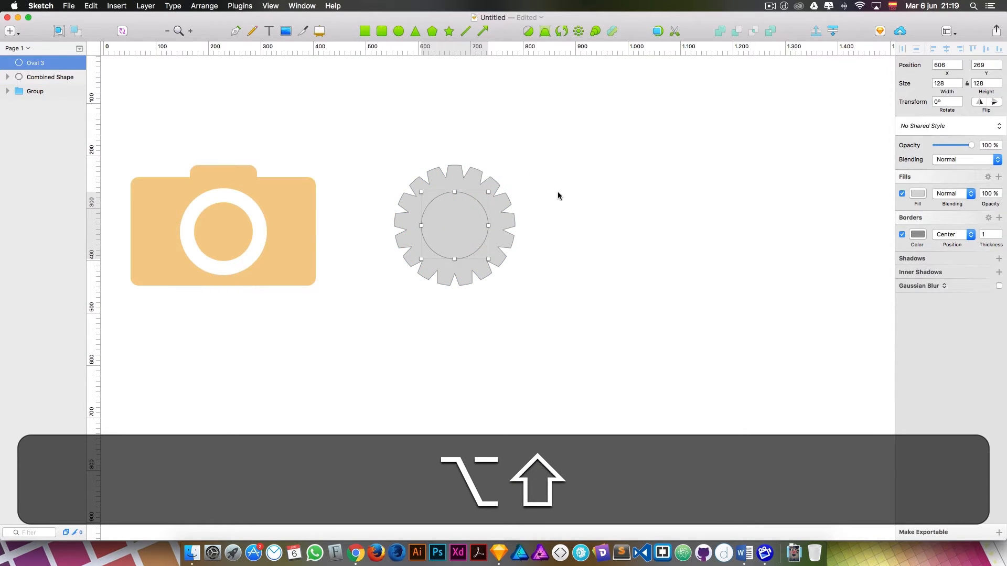
{"action": "left_click", "coordinate": [558, 192]}
Step: Subtract the inner circle from the gear to cut its hole and move the gear closer to the camera, to about X 506
{"action": "left_click", "coordinate": [460, 203]}
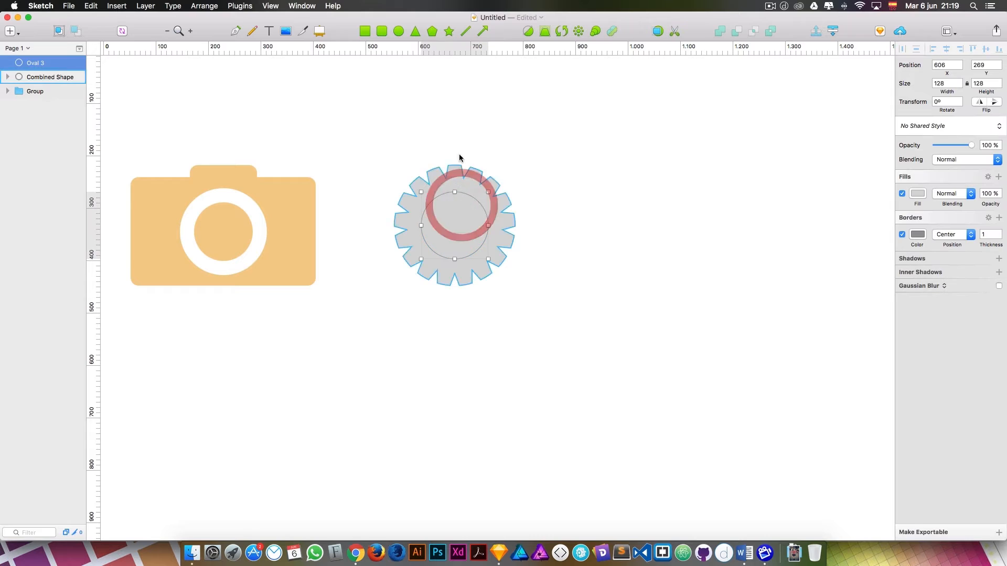
{"action": "left_click", "coordinate": [443, 173]}
{"action": "left_click", "coordinate": [458, 206], "text": "shift"}
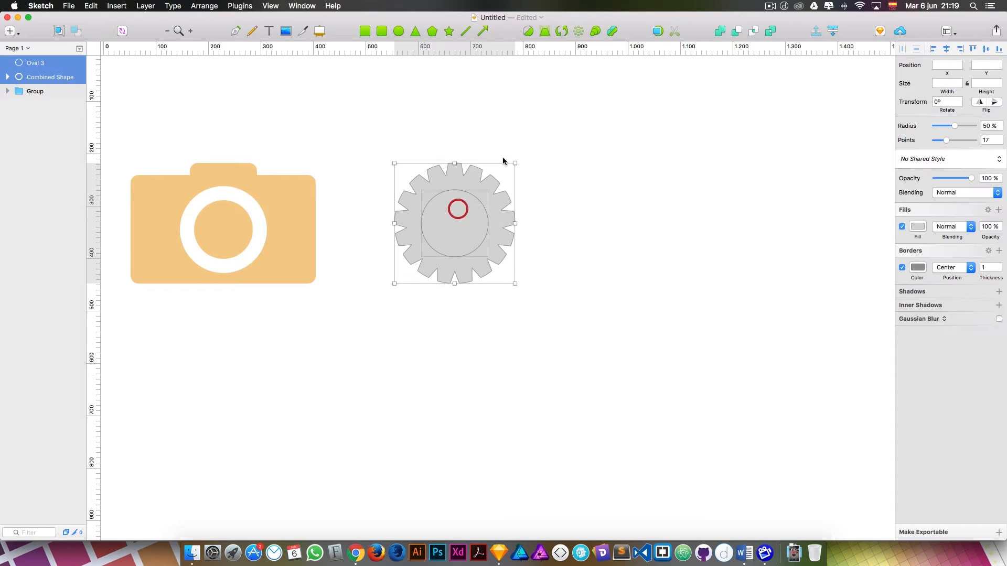
{"action": "left_click", "coordinate": [736, 33]}
{"action": "left_click", "coordinate": [614, 123]}
{"action": "left_click_drag", "start_coordinate": [482, 190], "coordinate": [462, 193]}
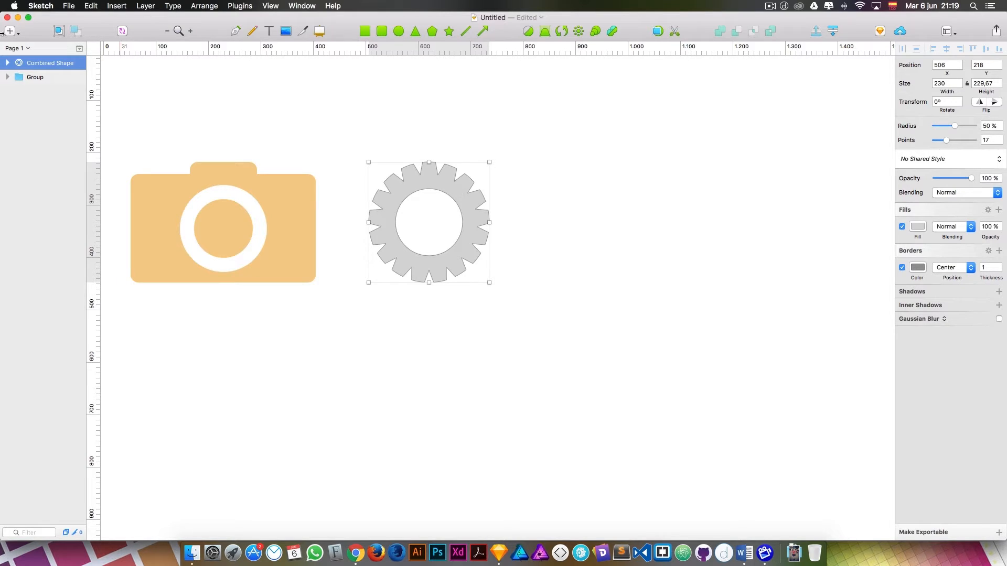
Step: Set the star inside the gear's combined shape to 10 points
{"action": "left_click", "coordinate": [7, 63]}
{"action": "left_click", "coordinate": [38, 105]}
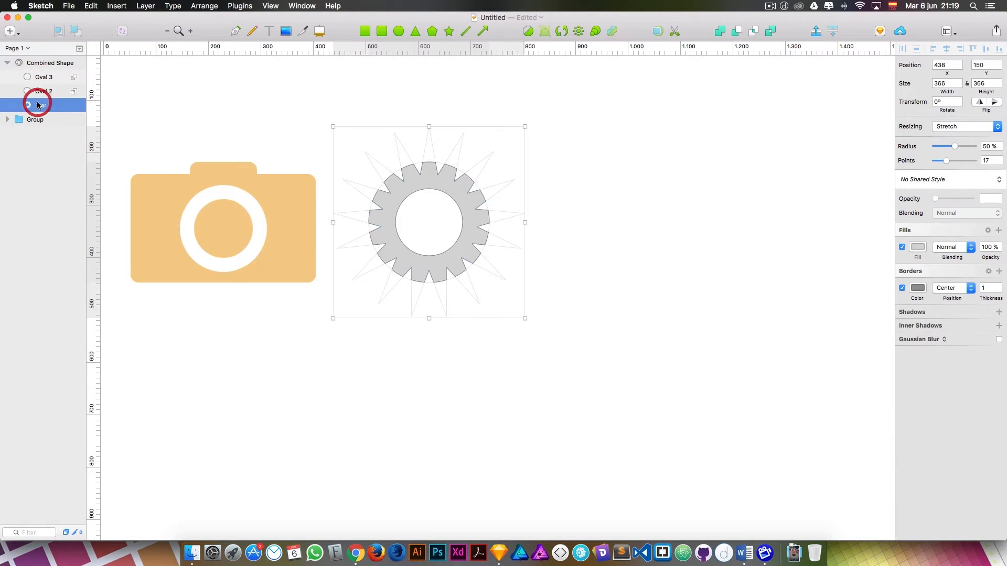
{"action": "left_click_drag", "start_coordinate": [947, 160], "coordinate": [941, 161]}
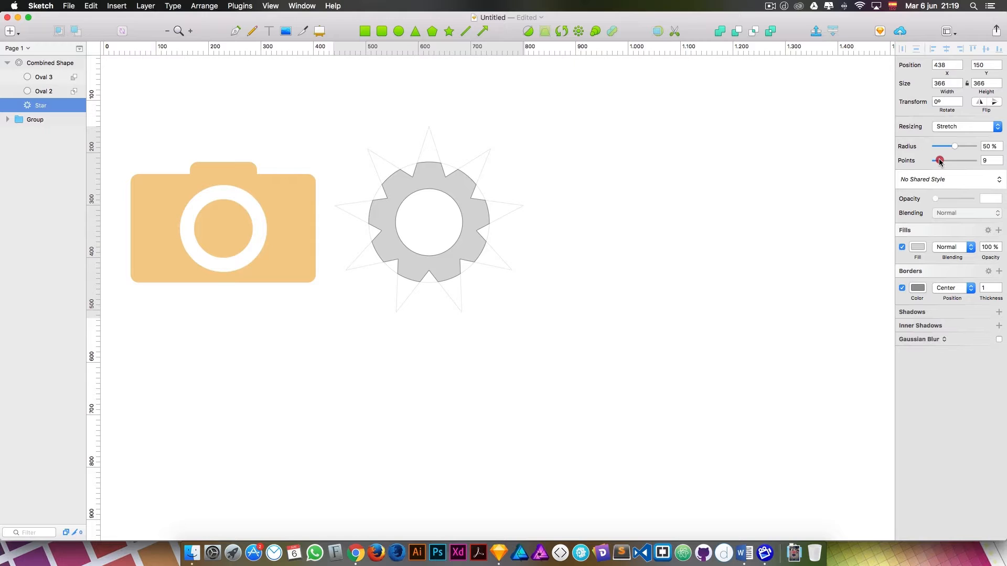
{"action": "left_click_drag", "start_coordinate": [939, 161], "coordinate": [940, 161]}
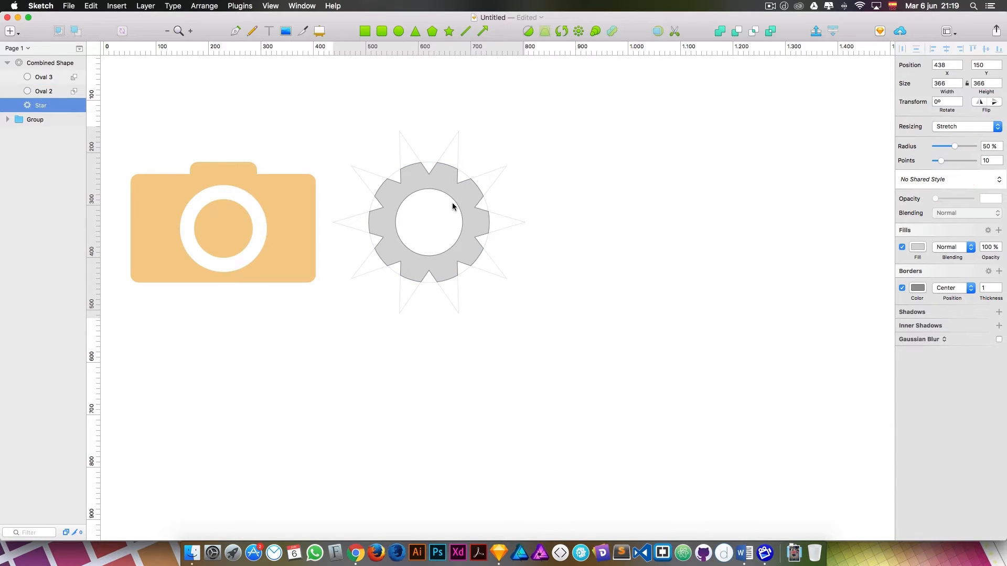
Step: Shrink the gear's inner hole circle about its centre to about 119 in diameter
{"action": "left_click", "coordinate": [41, 90]}
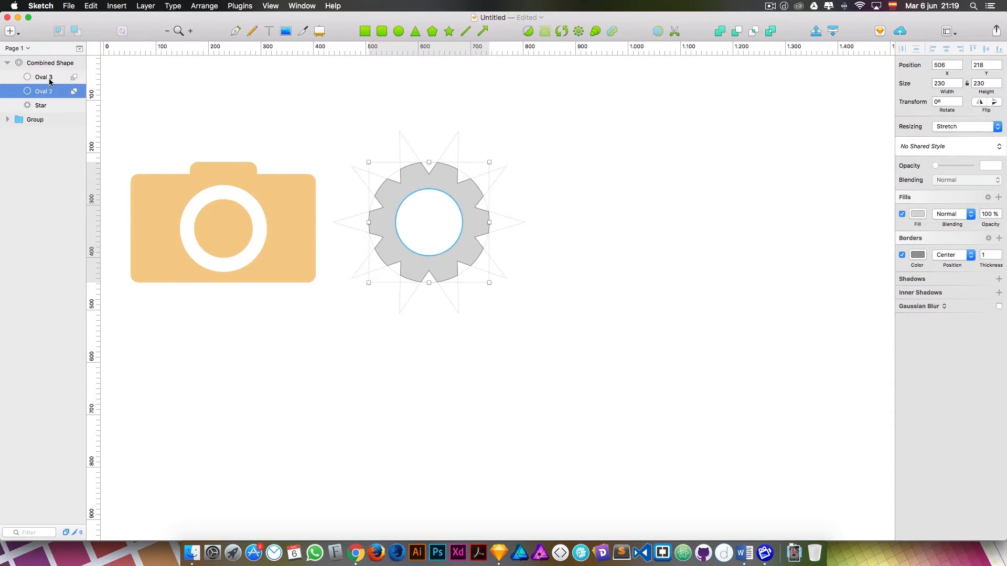
{"action": "left_click", "coordinate": [49, 78]}
{"action": "left_click_drag", "start_coordinate": [429, 189], "coordinate": [459, 192]}
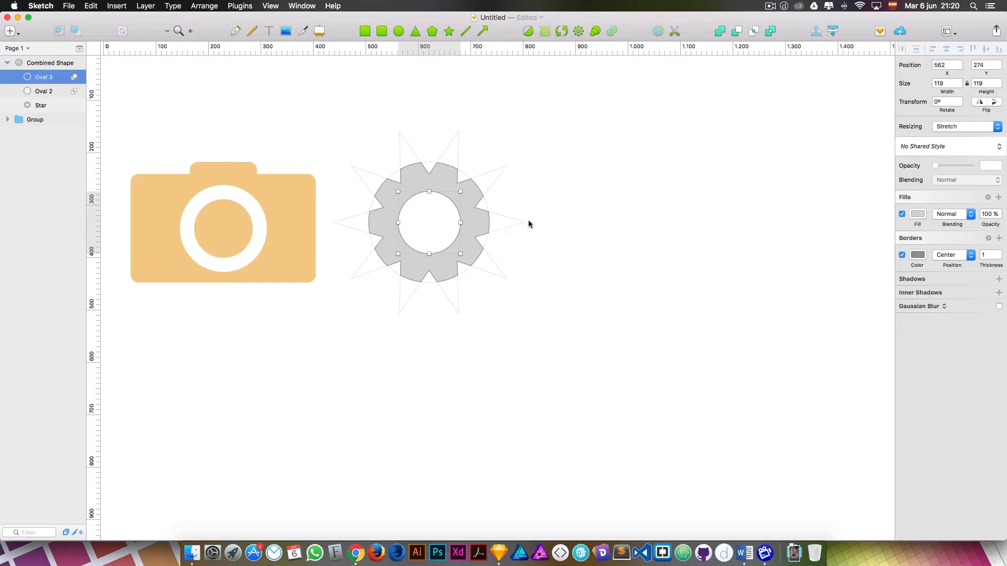
{"action": "left_click", "coordinate": [563, 247]}
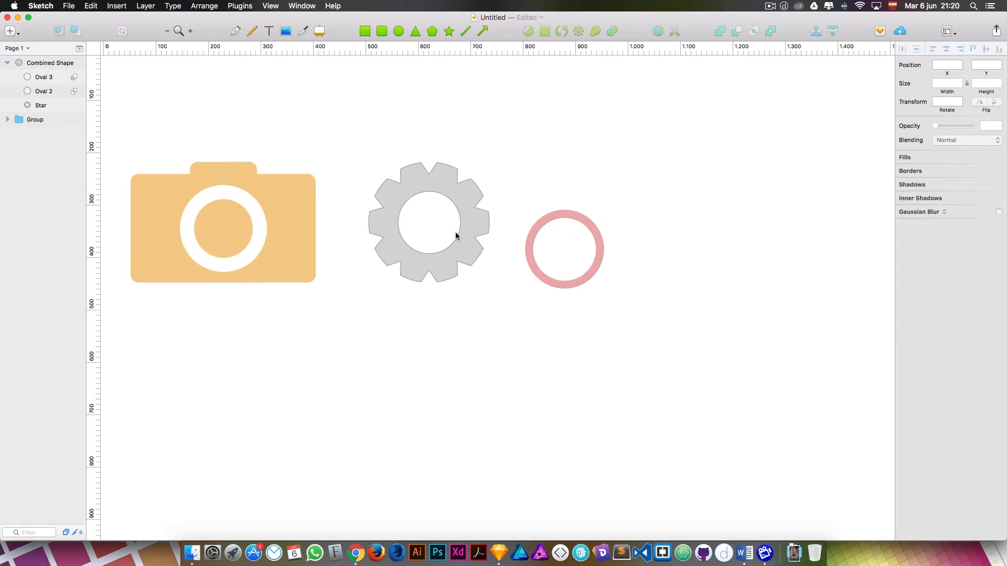
Step: Apply the orange shared style to the gear and move it closer to the camera, to about X 468, Y 220
{"action": "left_click_drag", "start_coordinate": [457, 231], "coordinate": [447, 236]}
{"action": "left_click", "coordinate": [956, 158]}
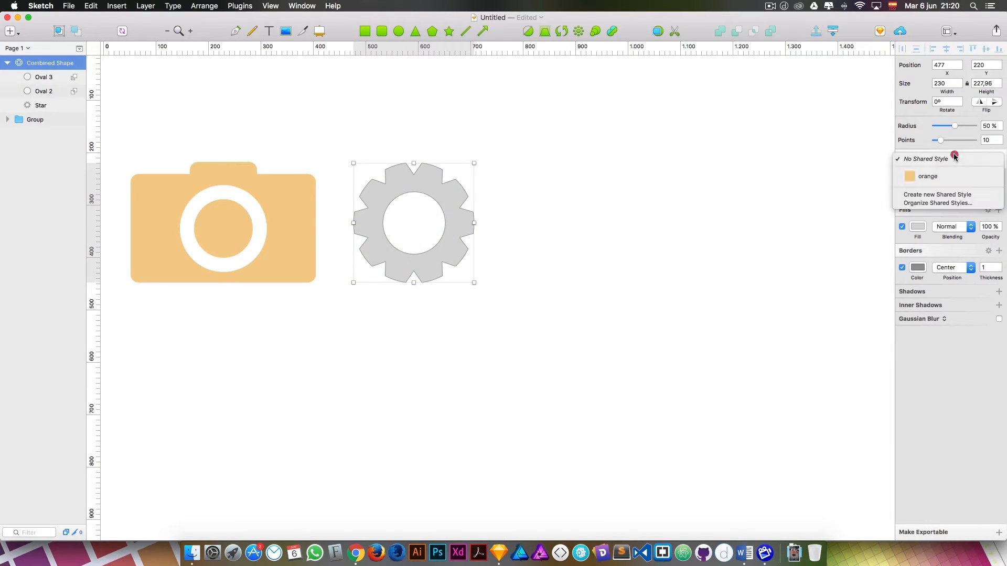
{"action": "left_click", "coordinate": [937, 173]}
{"action": "left_click", "coordinate": [527, 237]}
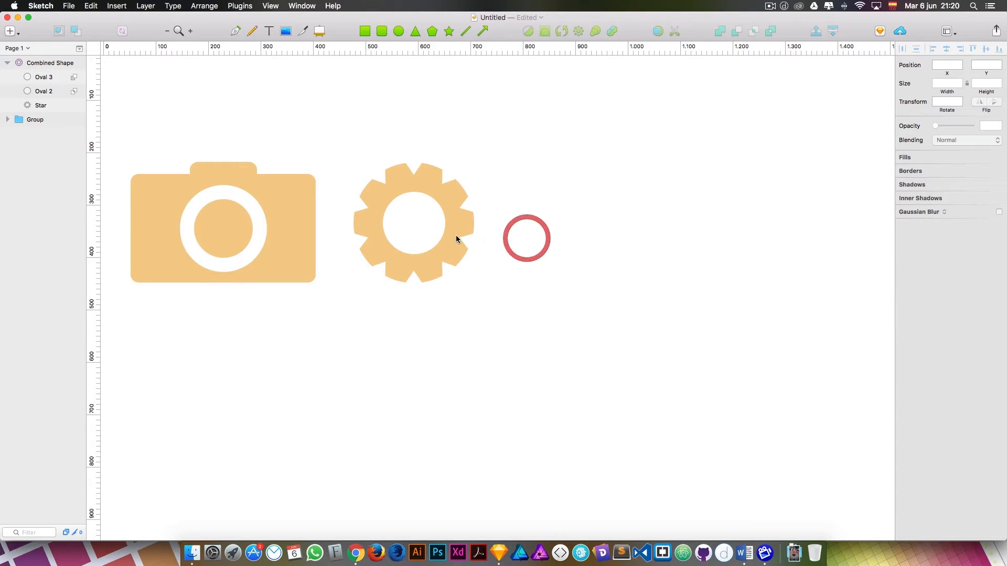
{"action": "left_click_drag", "start_coordinate": [451, 236], "coordinate": [446, 235]}
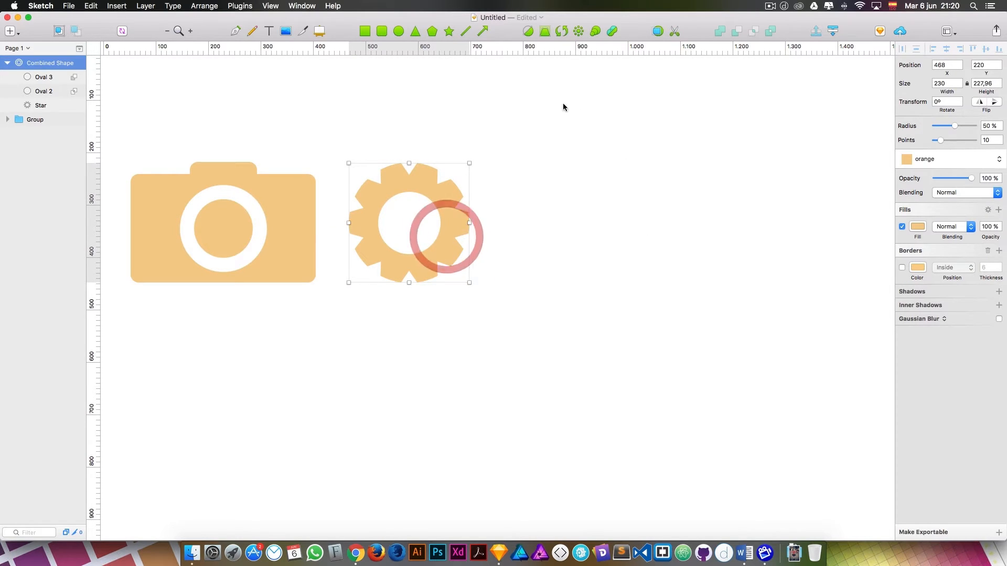
Step: Draw an upright ellipse about 127 by 155 beside the gear and place it at about X 863, Y 160
{"action": "left_click", "coordinate": [399, 31]}
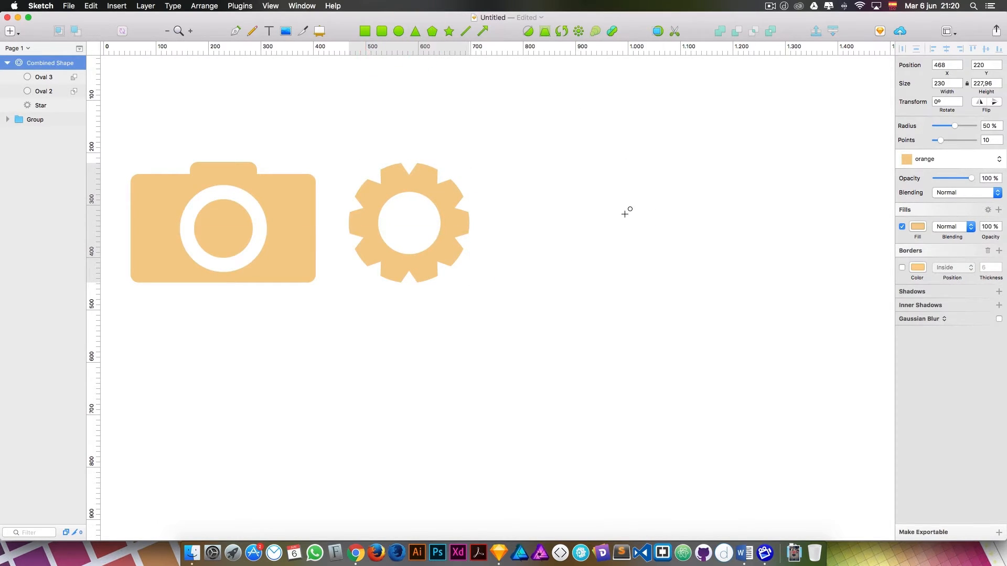
{"action": "left_click_drag", "start_coordinate": [614, 207], "coordinate": [679, 124]}
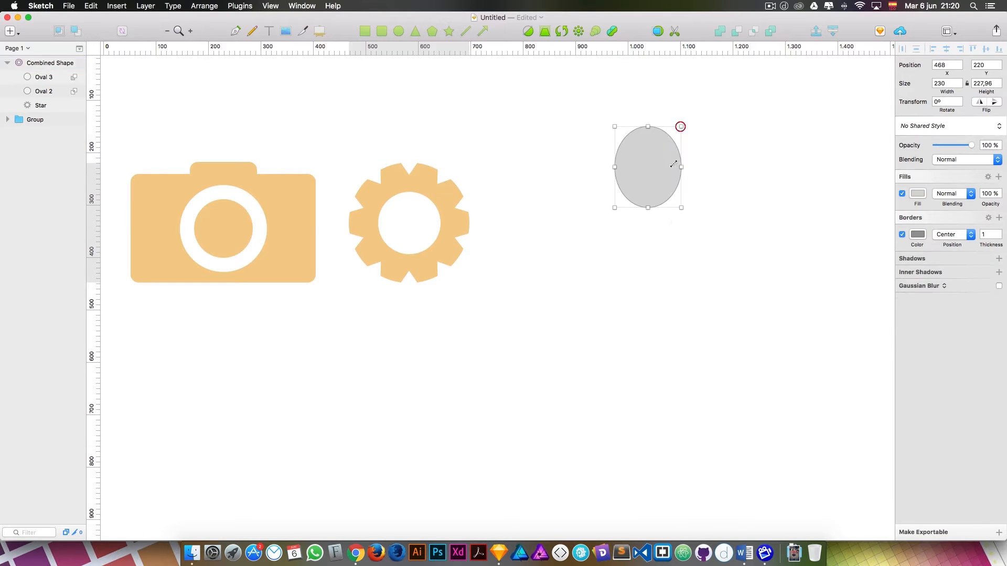
{"action": "left_click_drag", "start_coordinate": [660, 191], "coordinate": [600, 193]}
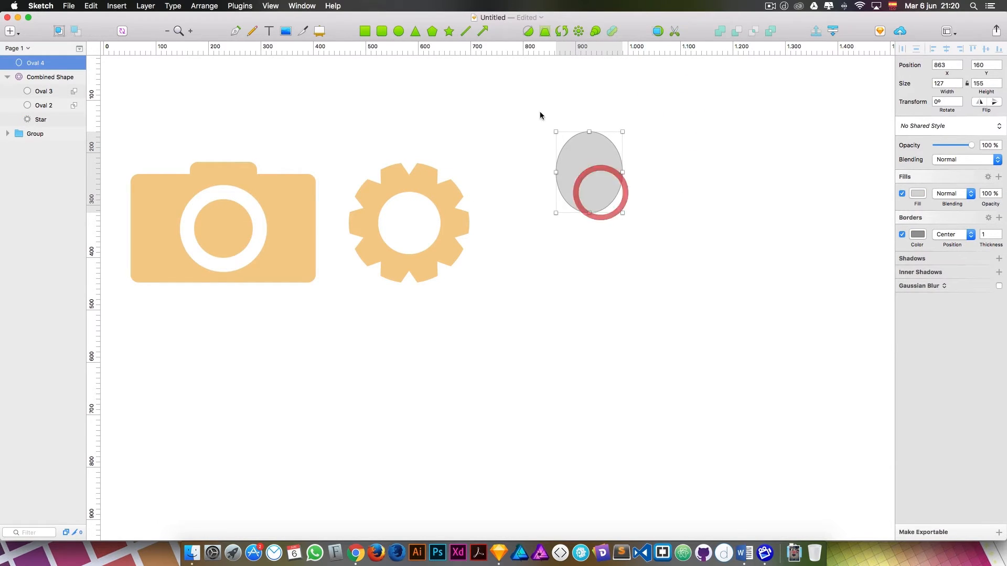
Step: Draw a rectangle about 75 by 204 extending down from the ellipse's lower part as a wrench handle
{"action": "left_click", "coordinate": [382, 32]}
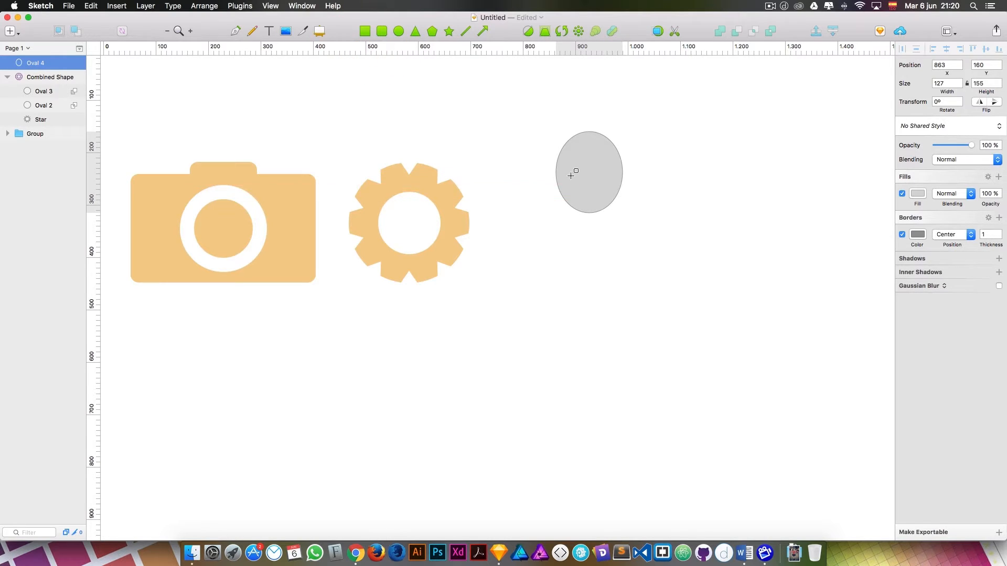
{"action": "left_click", "coordinate": [365, 31]}
{"action": "left_click_drag", "start_coordinate": [578, 194], "coordinate": [599, 277]}
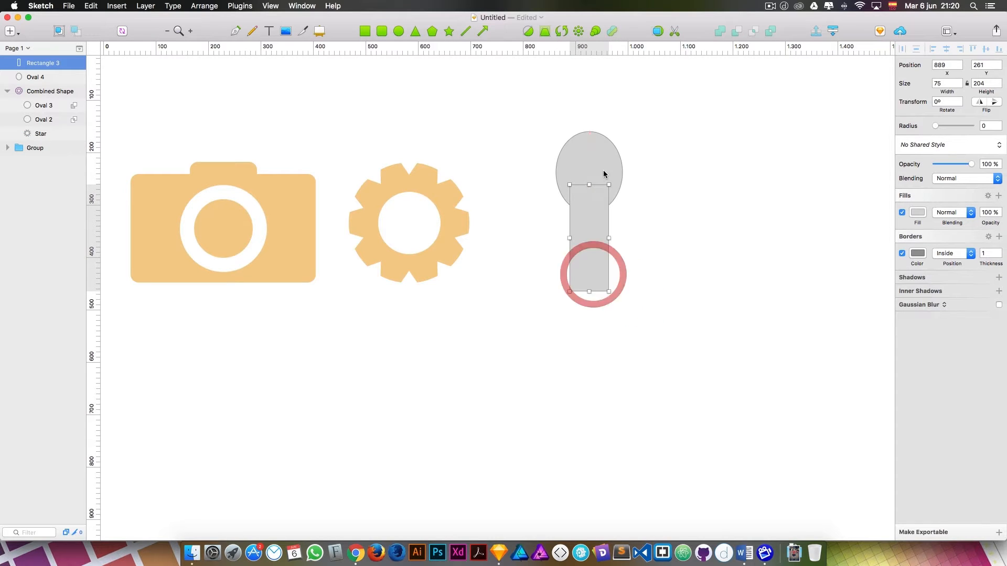
Step: Transform the handle rectangle into a trapezoid with a symmetrically widened base
{"action": "left_click", "coordinate": [547, 35]}
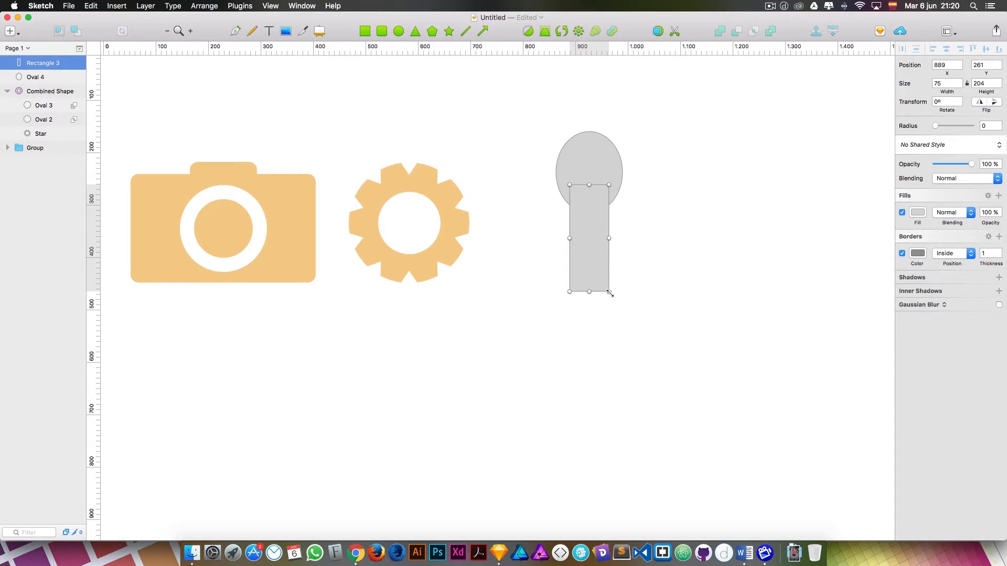
{"action": "left_click_drag", "start_coordinate": [611, 293], "coordinate": [614, 291]}
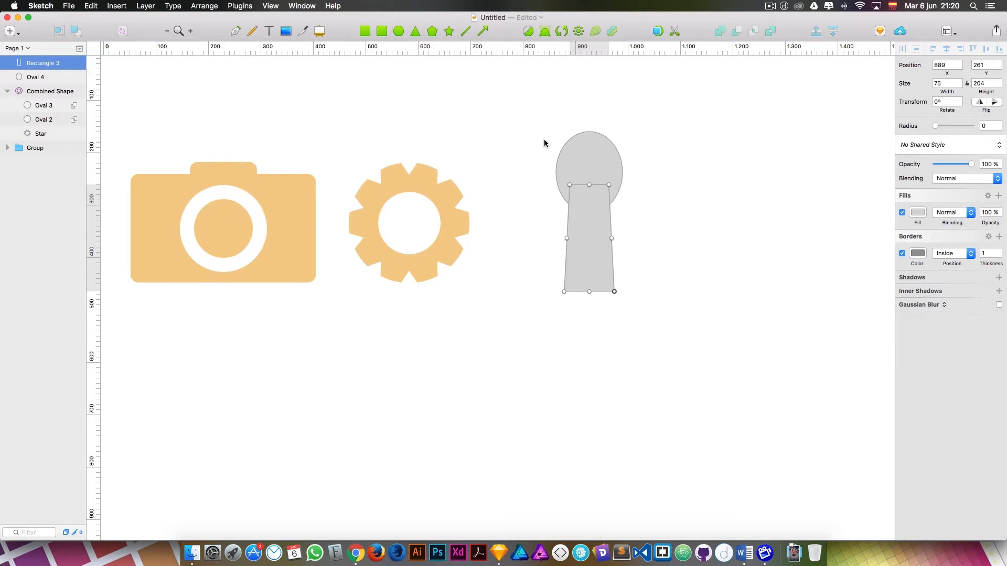
{"action": "left_click", "coordinate": [576, 203]}
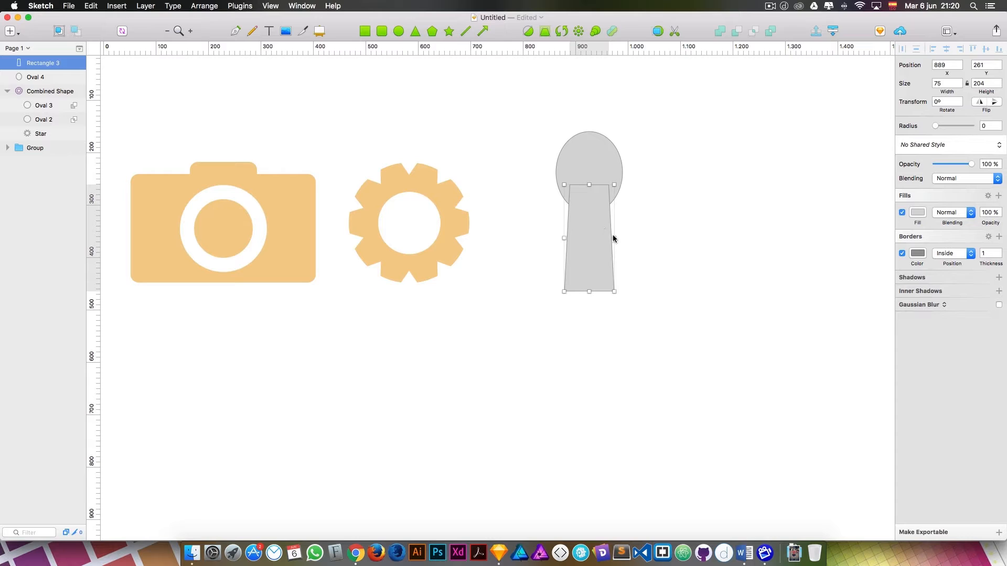
Step: Narrow the trapezoid to about 75 wide and place a copy of it over the ellipse's upper part, at about Y 14
{"action": "left_click_drag", "start_coordinate": [613, 238], "coordinate": [592, 143]}
{"action": "left_click", "coordinate": [667, 253]}
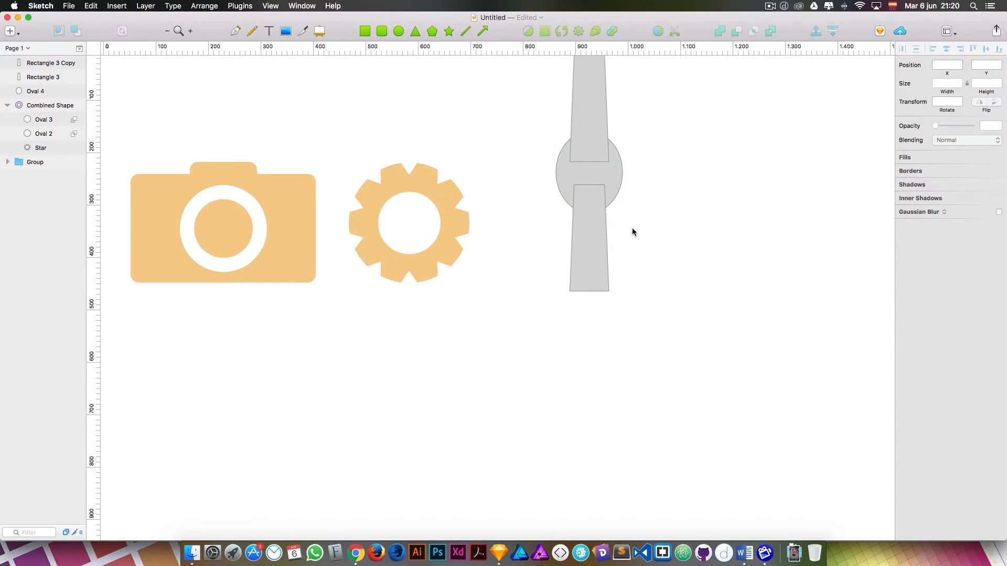
Step: Unite the ellipse with the lower trapezoid and subtract the upper copy to cut the wrench's jaw
{"action": "left_click_drag", "start_coordinate": [632, 232], "coordinate": [595, 197]}
{"action": "left_click", "coordinate": [721, 30]}
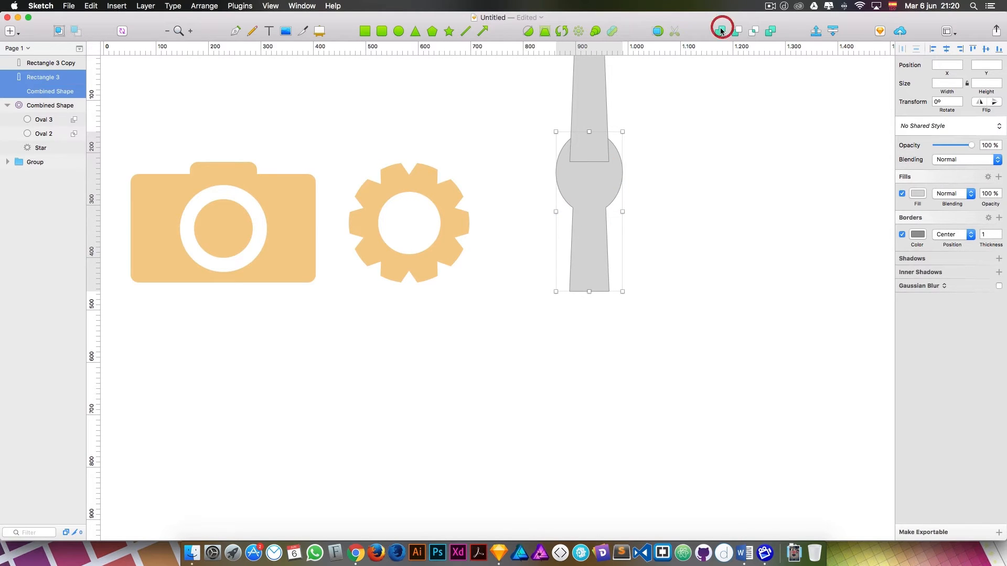
{"action": "left_click", "coordinate": [586, 159], "text": "shift"}
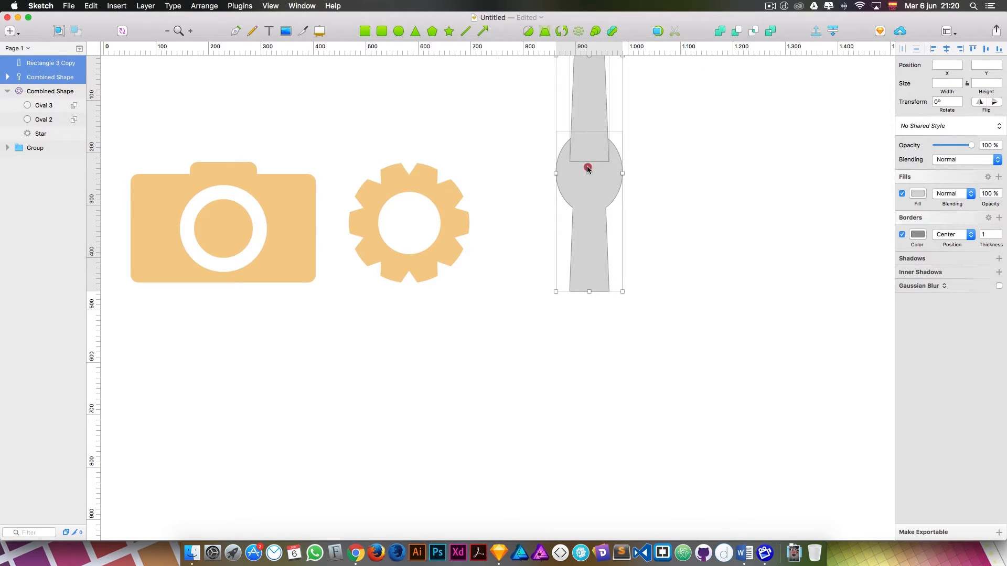
{"action": "left_click", "coordinate": [738, 32]}
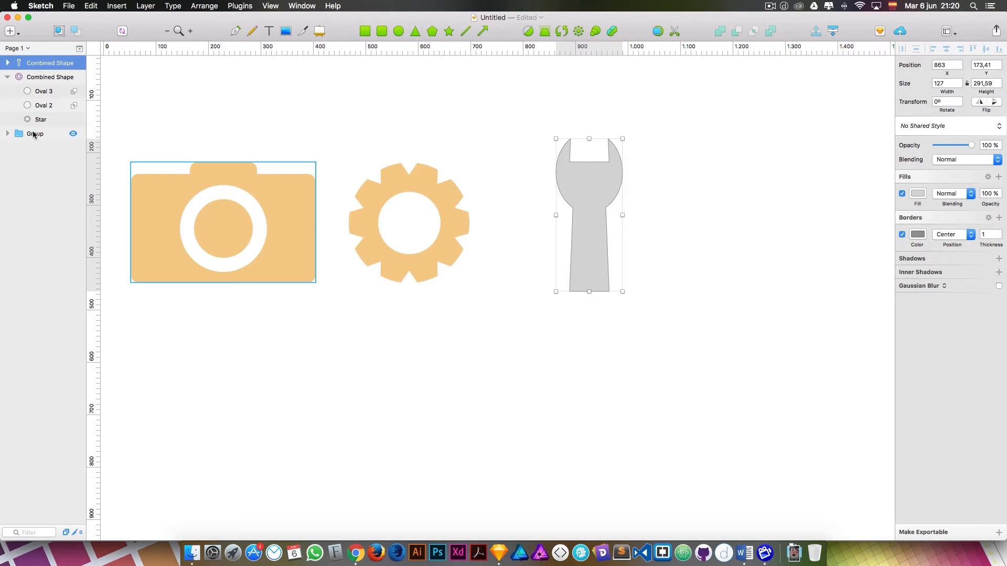
Step: Move the subtracted trapezoid inside the wrench's combined shape down to Y 34 to deepen the jaw
{"action": "left_click", "coordinate": [8, 63]}
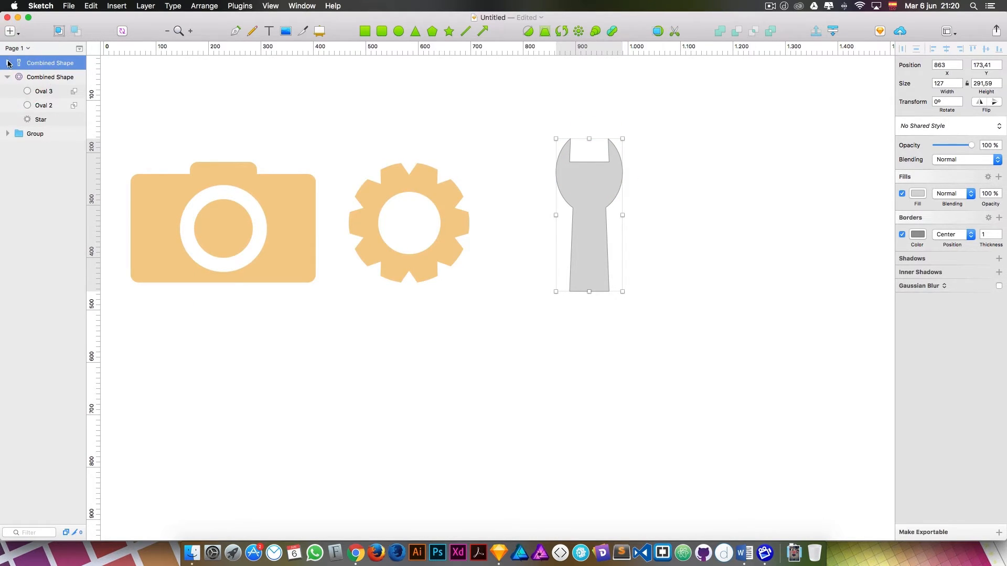
{"action": "left_click", "coordinate": [50, 91]}
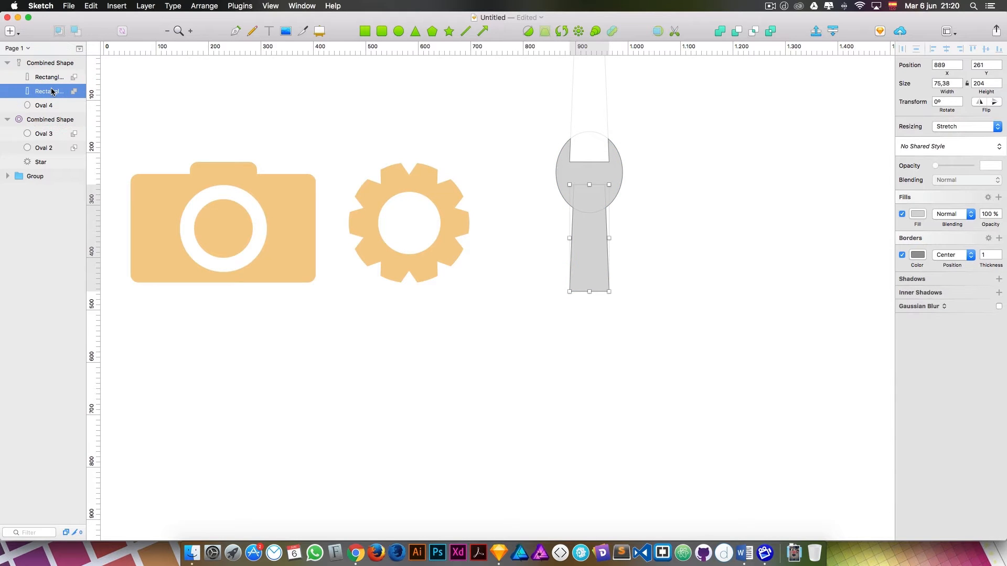
{"action": "left_click", "coordinate": [50, 77]}
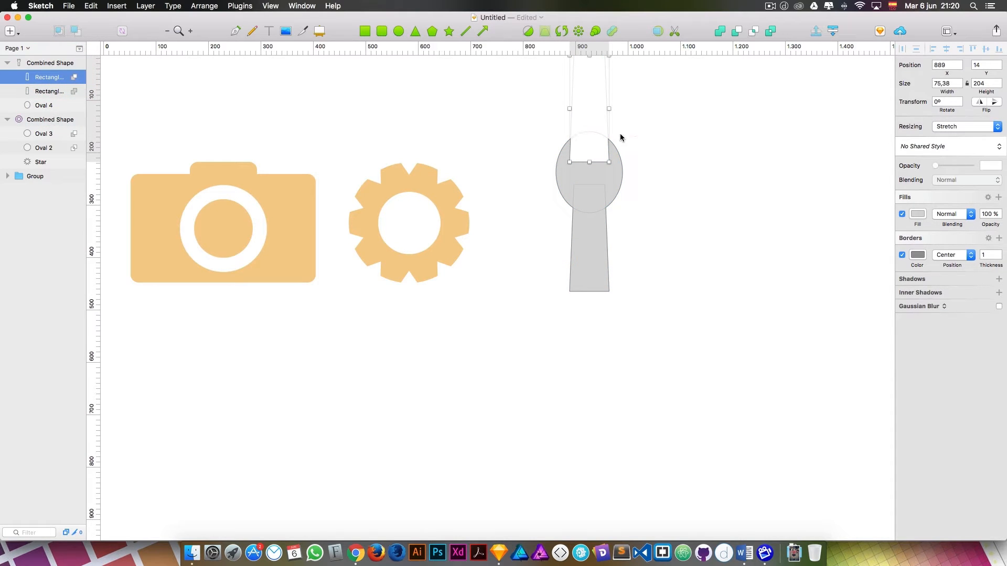
{"action": "key", "text": "shift"}
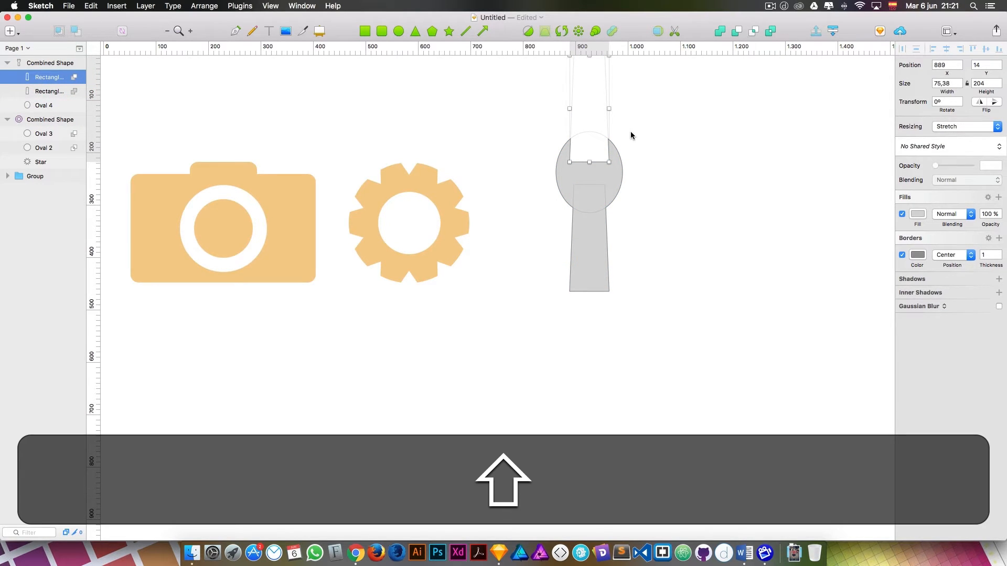
{"action": "left_click", "coordinate": [598, 162]}
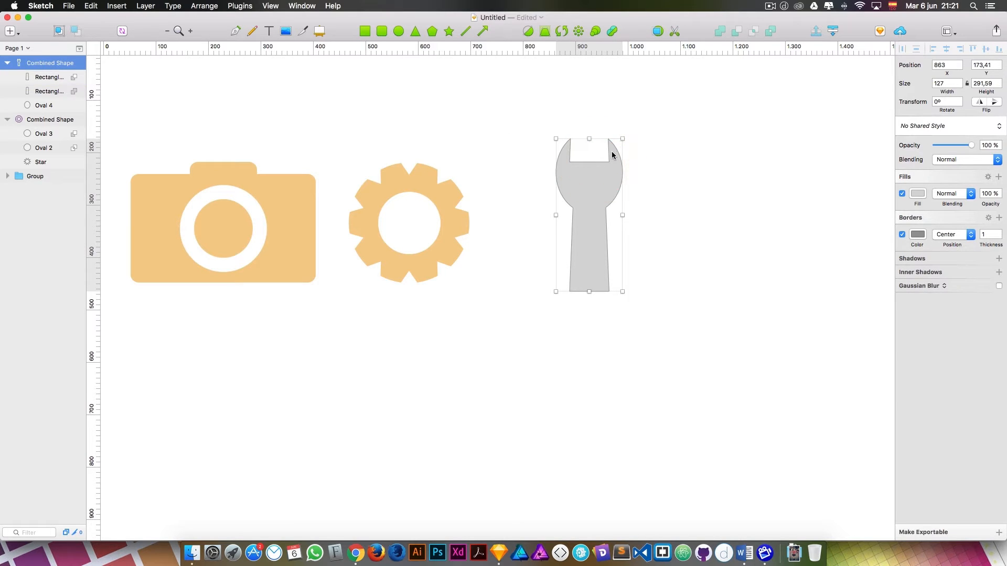
{"action": "left_click", "coordinate": [51, 91]}
{"action": "left_click", "coordinate": [52, 78]}
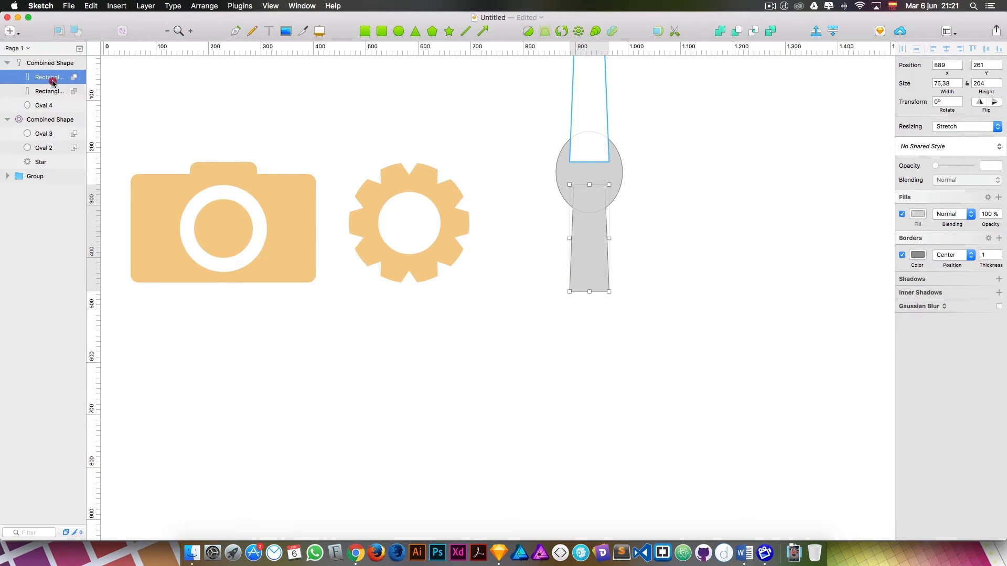
{"action": "key", "text": "shift+Down"}
{"action": "key", "text": "shift+Down"}
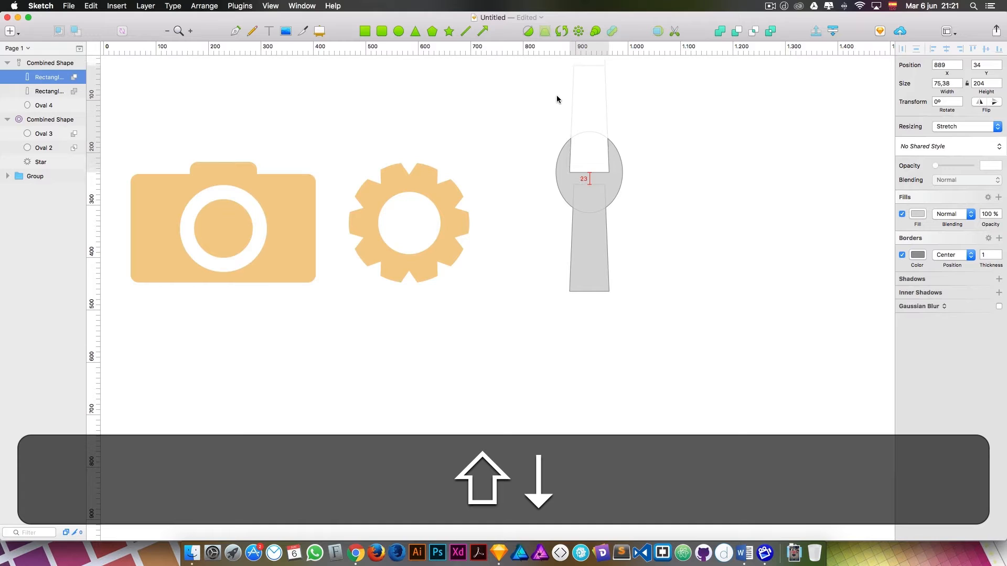
{"action": "key", "text": "shift+Up"}
{"action": "key", "text": "shift+Down"}
{"action": "key", "text": "shift"}
{"action": "key", "text": "shift+Up"}
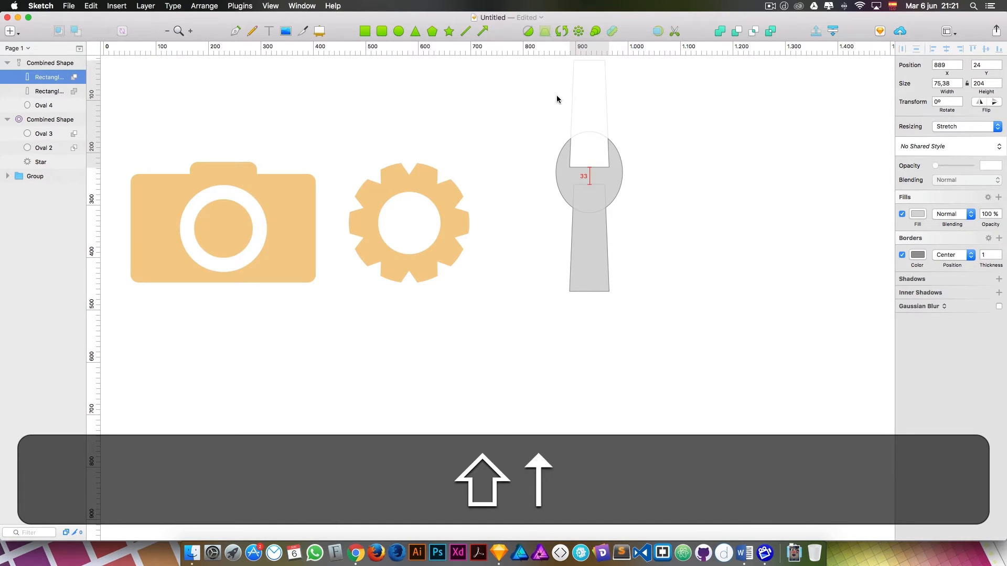
{"action": "key", "text": "shift+Down"}
{"action": "key", "text": "shift+Up"}
{"action": "key", "text": "shift+Down"}
{"action": "key", "text": "shift+Up"}
{"action": "key", "text": "shift+Down"}
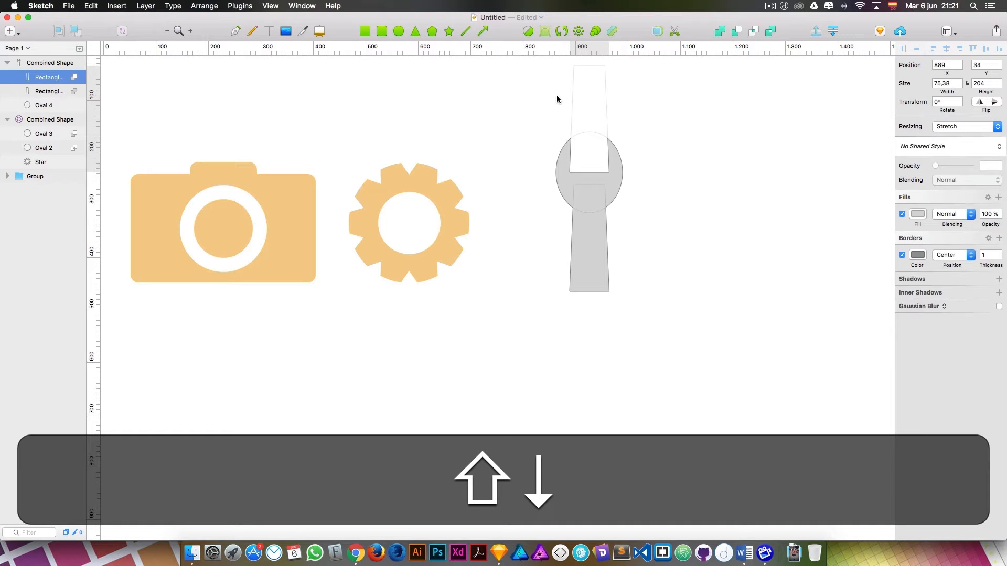
{"action": "key", "text": "shift"}
{"action": "left_click", "coordinate": [700, 223]}
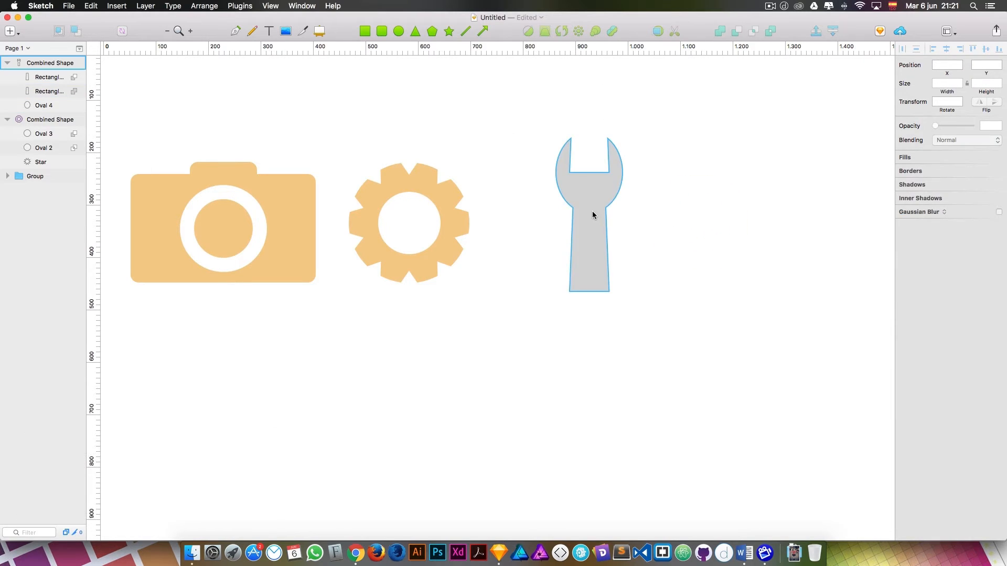
Step: Move the wrench closer to the gear, to about X 812, Y 202, and apply the orange shared style to it
{"action": "left_click_drag", "start_coordinate": [593, 220], "coordinate": [566, 223]}
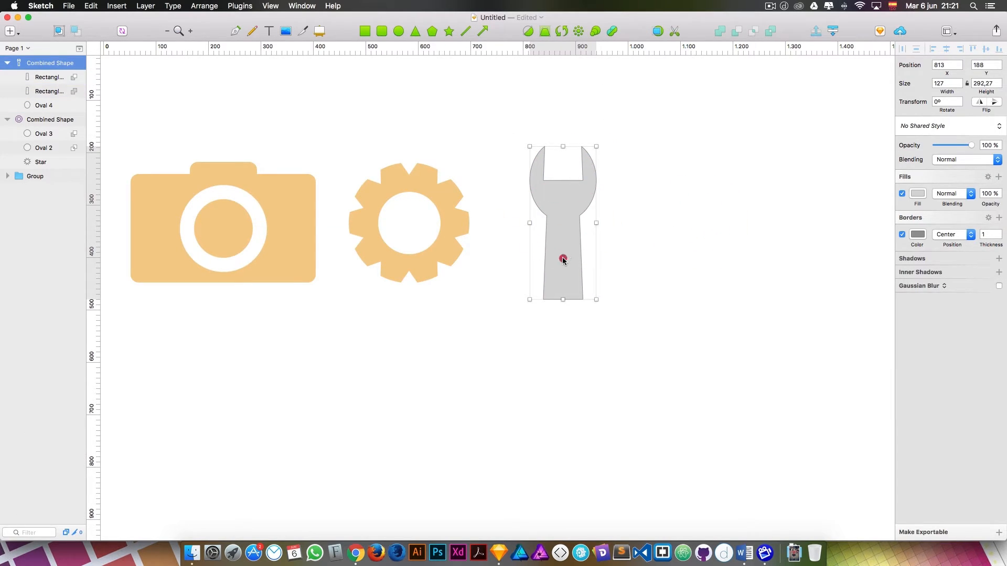
{"action": "left_click_drag", "start_coordinate": [563, 259], "coordinate": [562, 266]}
{"action": "left_click", "coordinate": [934, 131]}
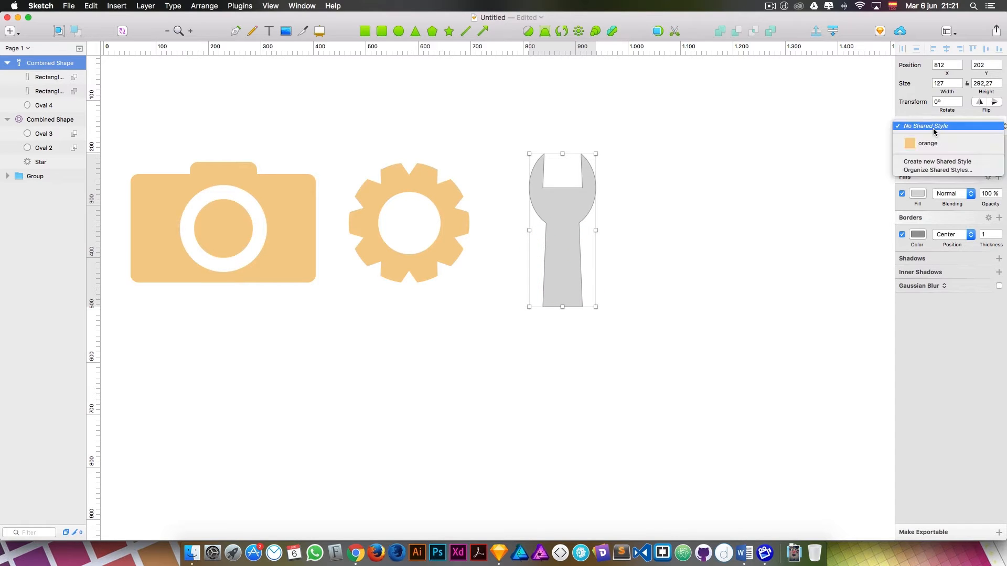
{"action": "left_click", "coordinate": [927, 144]}
Step: Respace the icons by moving the gear to about X 490, Y 219 and the wrench to about X 784, Y 169
{"action": "left_click_drag", "start_coordinate": [564, 225], "coordinate": [559, 217]}
{"action": "left_click_drag", "start_coordinate": [465, 218], "coordinate": [480, 218]}
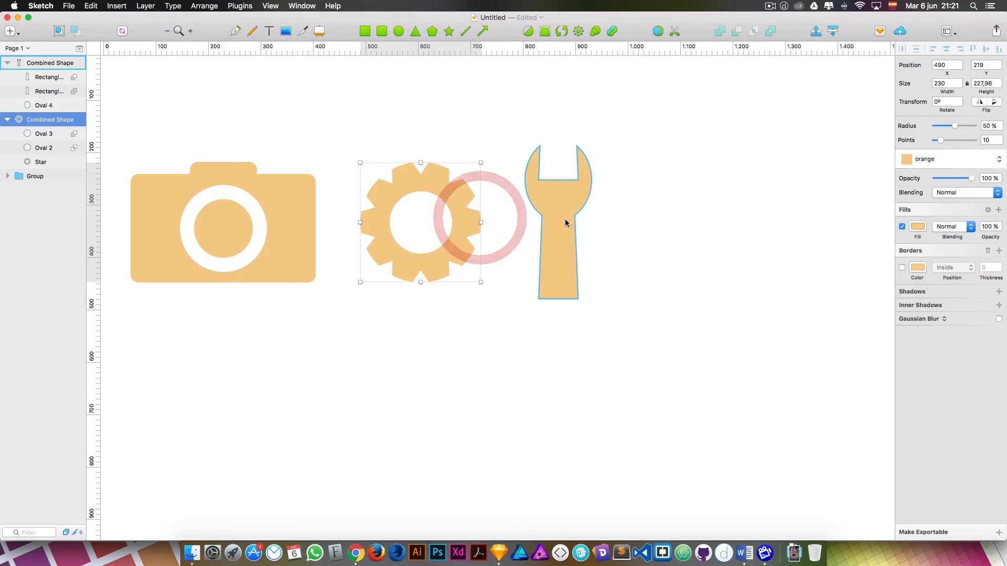
{"action": "left_click_drag", "start_coordinate": [565, 219], "coordinate": [554, 216]}
{"action": "left_click", "coordinate": [517, 222]}
{"action": "left_click_drag", "start_coordinate": [555, 252], "coordinate": [555, 242]}
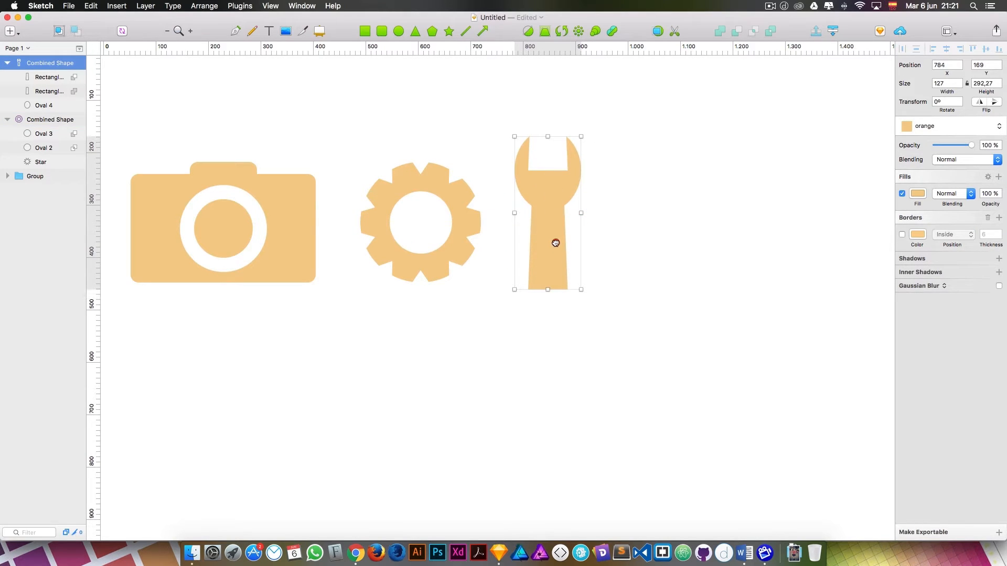
Step: Draw a rectangle 113 wide and 234 high beside the wrench and rotate it to -45°
{"action": "left_click", "coordinate": [366, 33]}
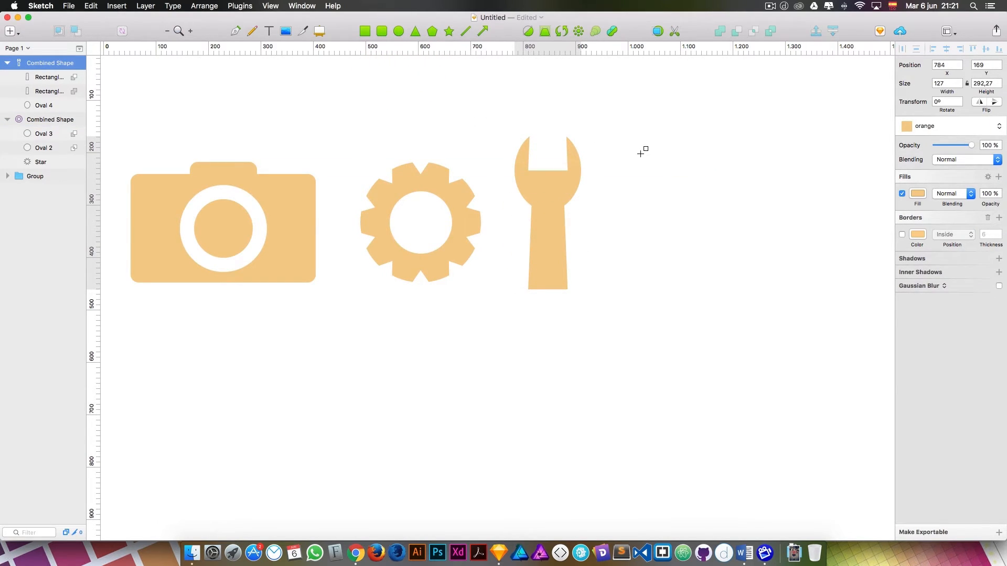
{"action": "mouse_move", "coordinate": [640, 153]}
{"action": "left_mouse_down"}
{"action": "mouse_move", "coordinate": [708, 252]}
{"action": "mouse_move", "coordinate": [699, 277]}
{"action": "left_mouse_up"}
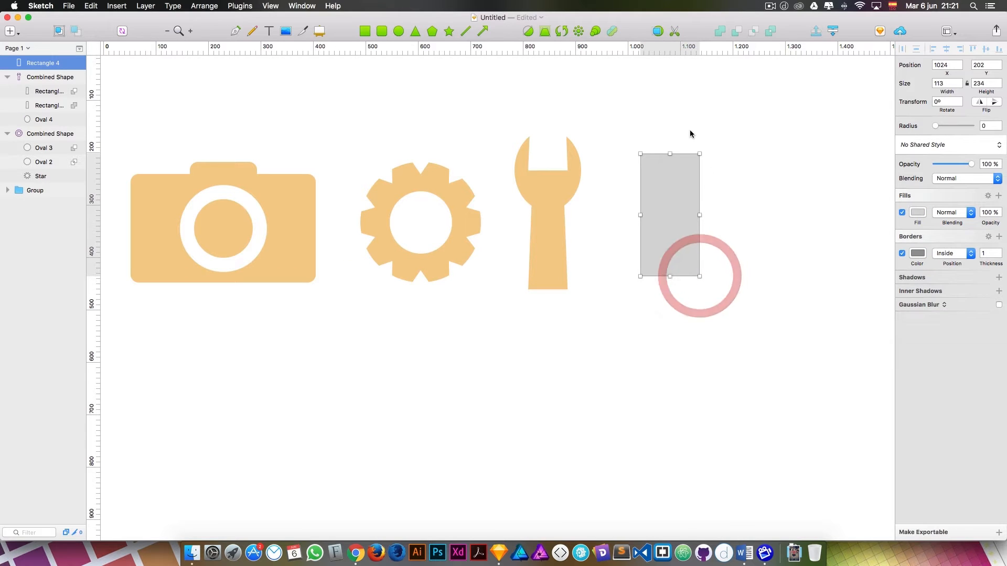
{"action": "left_click", "coordinate": [560, 33]}
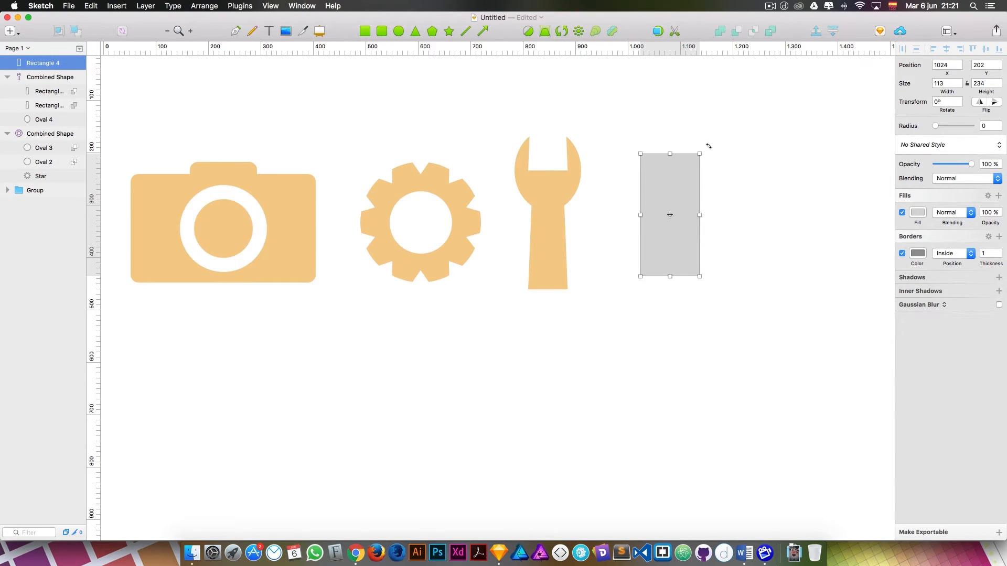
{"action": "left_click_drag", "start_coordinate": [703, 140], "coordinate": [645, 129]}
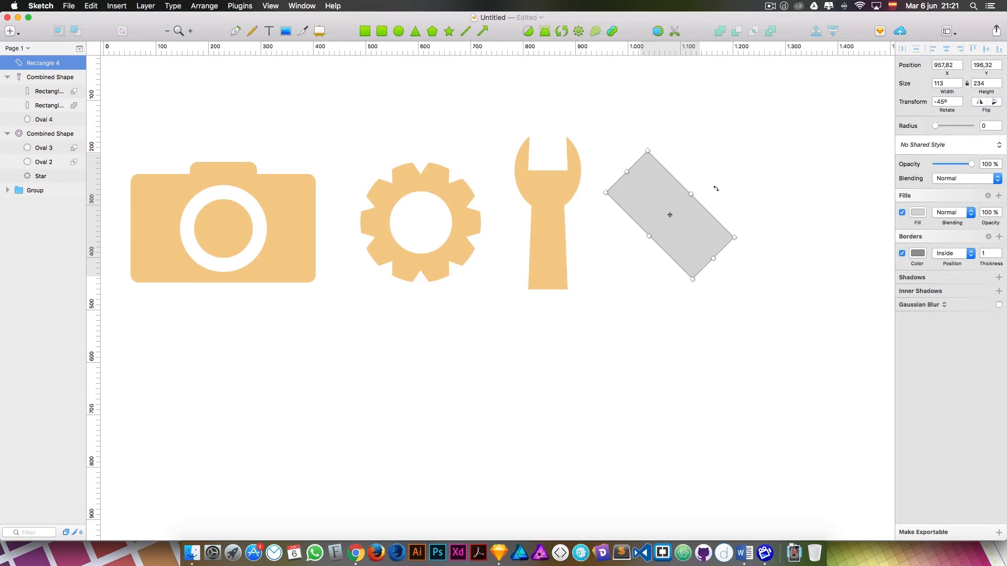
Step: Duplicate the tilted rectangle, rotate the copy to -315° and place it at about X 1044, Y 197 to form a heart's V
{"action": "key", "text": "super+c"}
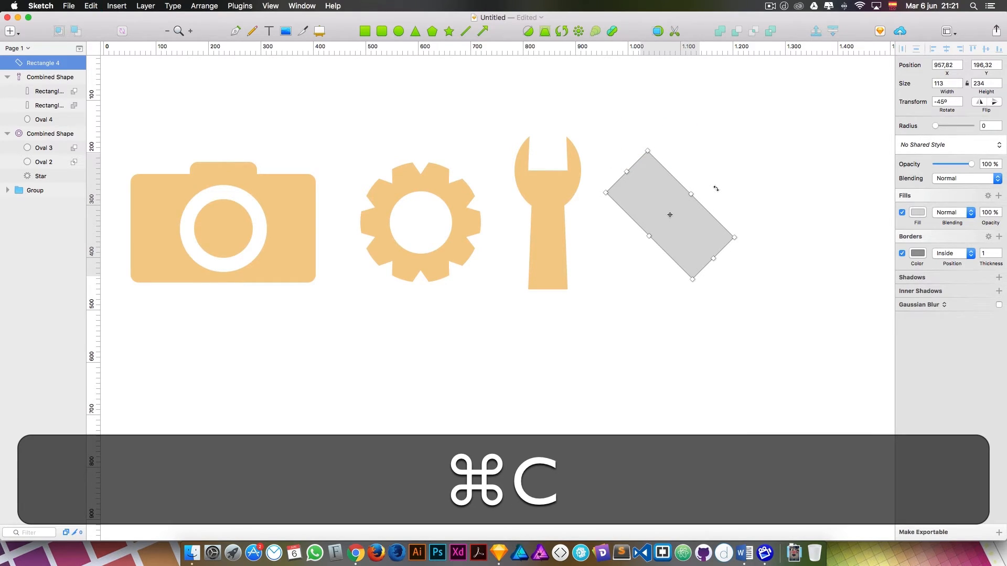
{"action": "key", "text": "super+v"}
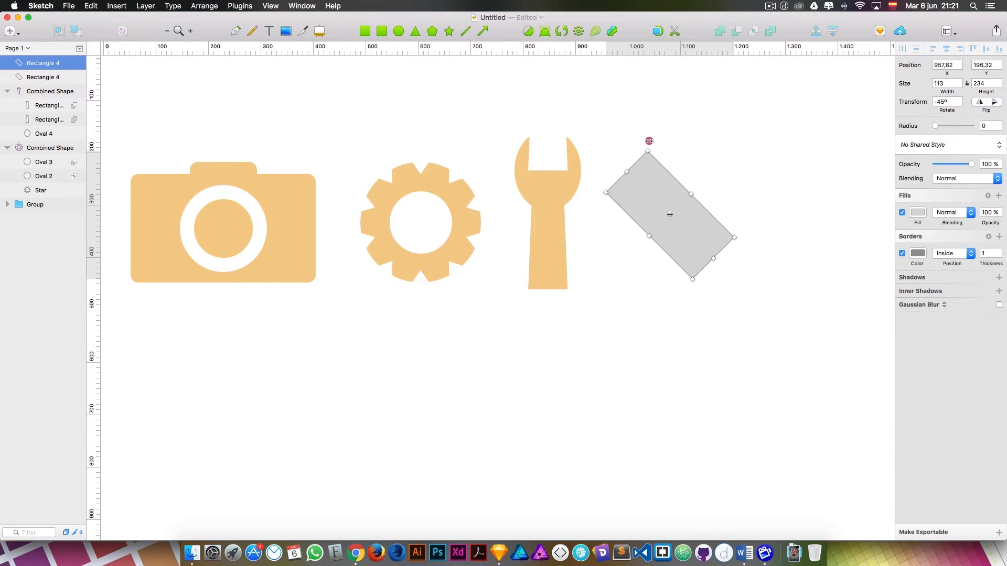
{"action": "left_click_drag", "start_coordinate": [648, 141], "coordinate": [764, 183]}
{"action": "left_click_drag", "start_coordinate": [695, 202], "coordinate": [742, 203]}
{"action": "left_click", "coordinate": [806, 261]}
{"action": "left_click", "coordinate": [750, 272]}
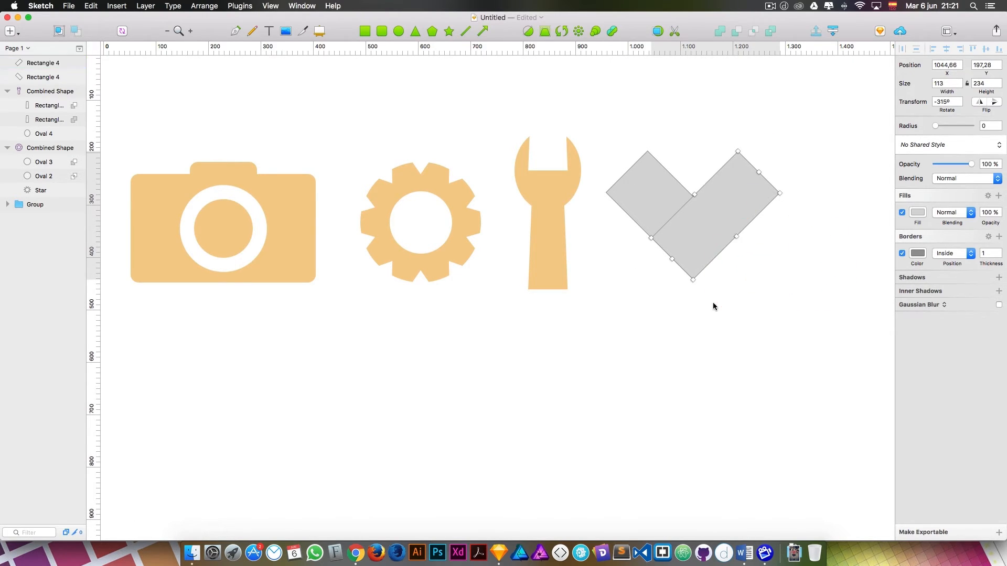
Step: Unite the two crossed rectangles and set the combined shape's corner radius to 100
{"action": "left_click_drag", "start_coordinate": [713, 307], "coordinate": [652, 241]}
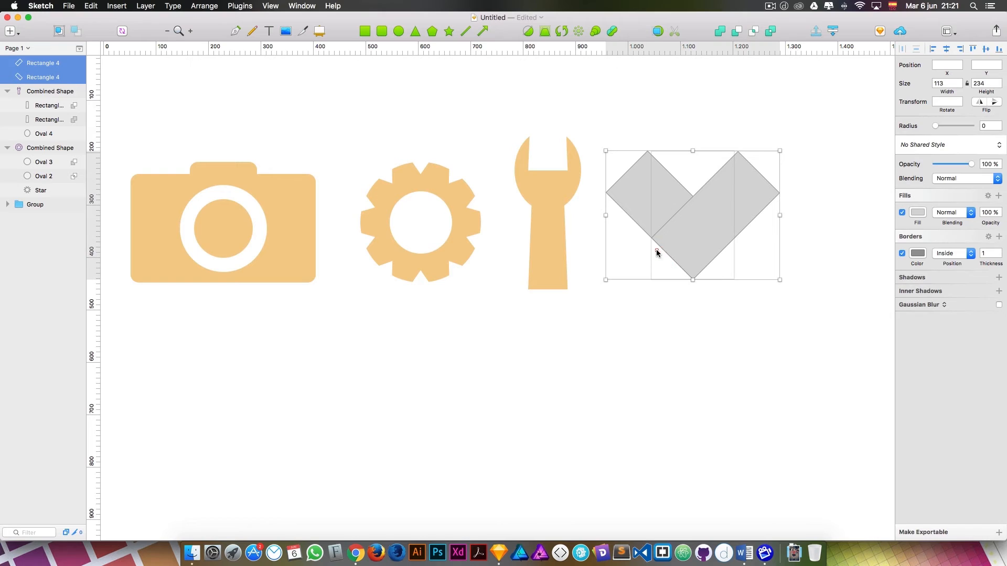
{"action": "left_click", "coordinate": [723, 33]}
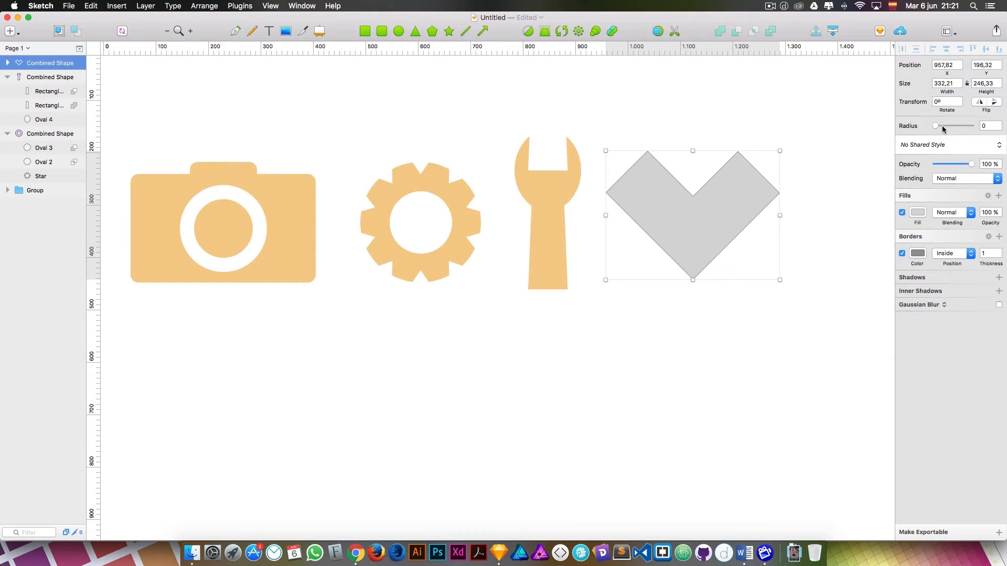
{"action": "left_click_drag", "start_coordinate": [936, 126], "coordinate": [971, 126]}
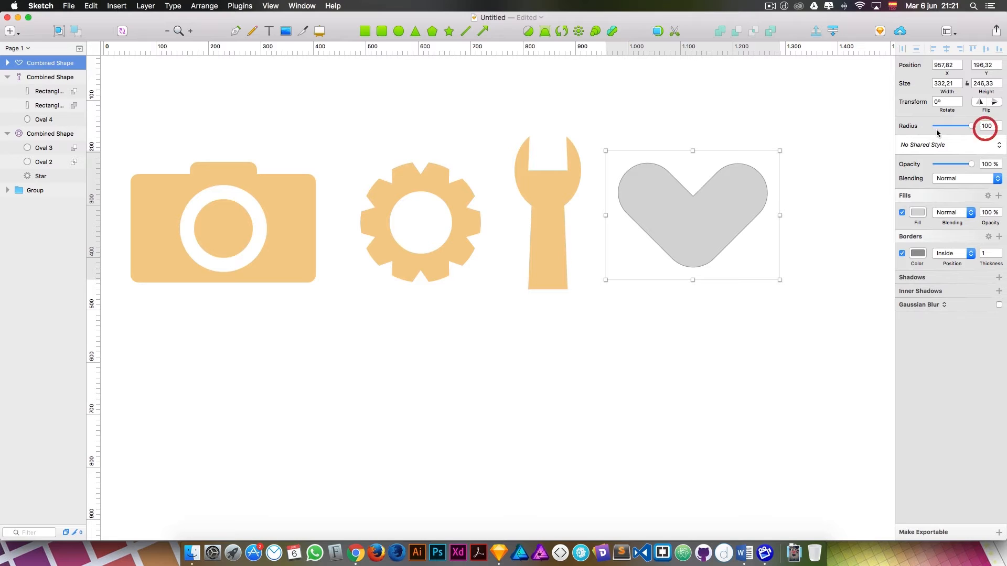
{"action": "left_click", "coordinate": [716, 147]}
Step: Move the heart to about X 942, Y 219 and apply the orange shared style to it
{"action": "left_click_drag", "start_coordinate": [699, 238], "coordinate": [690, 250]}
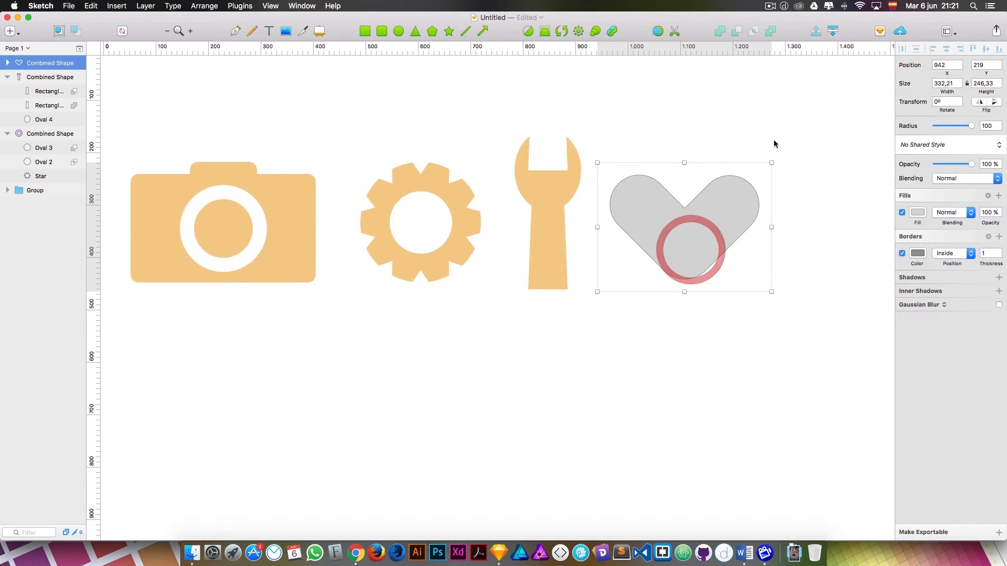
{"action": "left_click", "coordinate": [949, 146]}
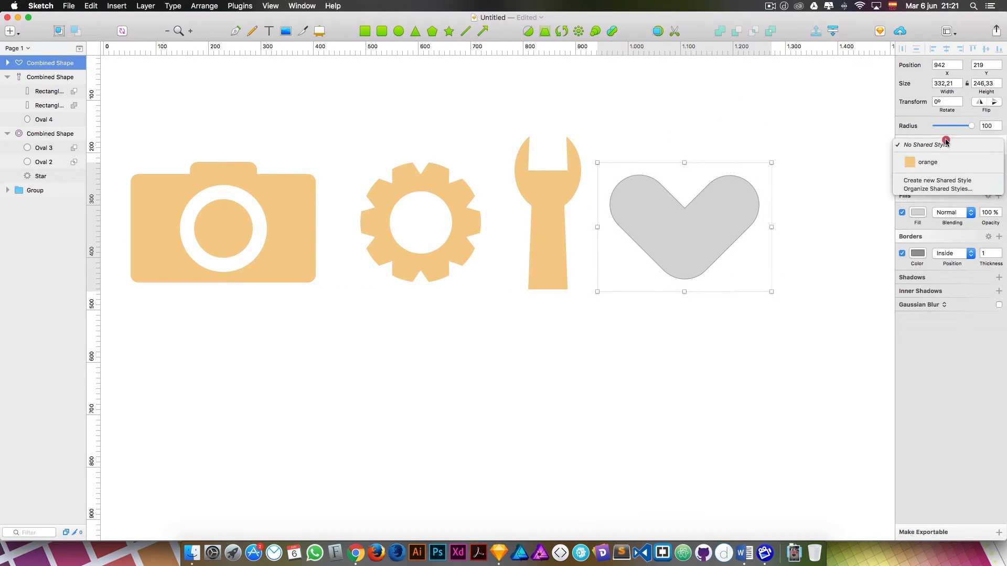
{"action": "left_click", "coordinate": [938, 166]}
{"action": "left_click", "coordinate": [699, 132]}
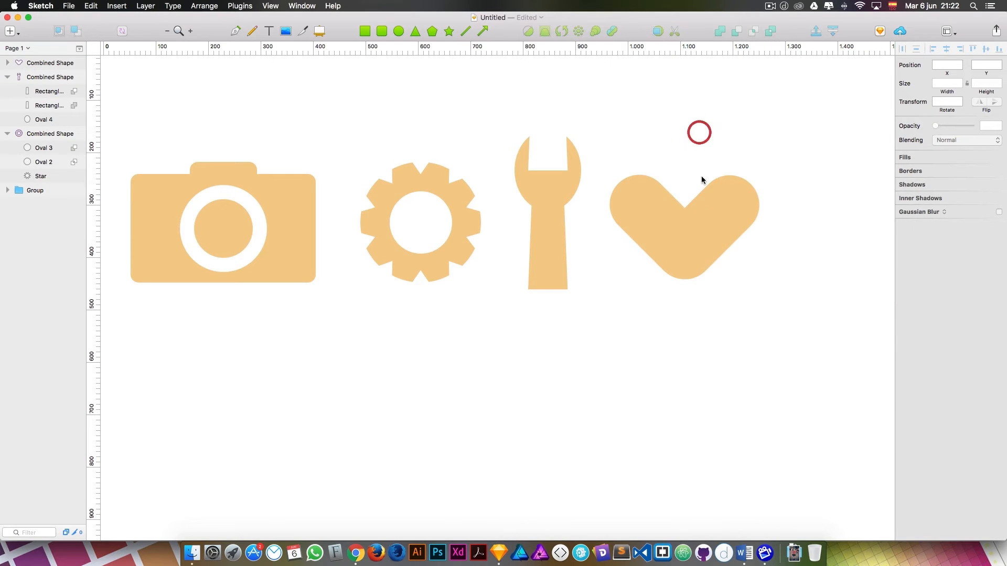
{"action": "left_click_drag", "start_coordinate": [707, 237], "coordinate": [725, 221]}
{"action": "left_click", "coordinate": [715, 149]}
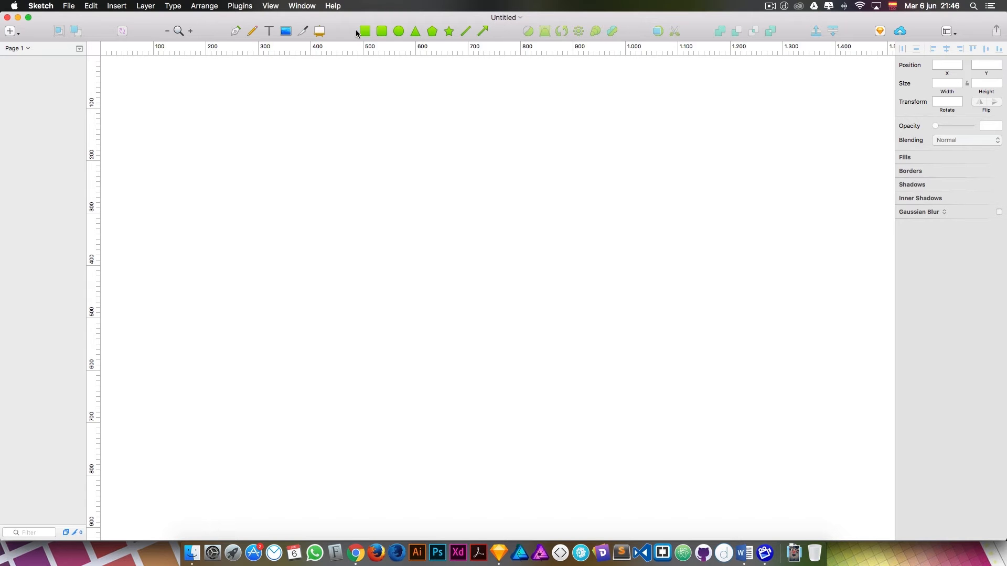
Step: Draw a rectangle, size it to about 430 by 151 at X 308, Y 196, and set its corner radius to 100
{"action": "left_click", "coordinate": [364, 31]}
{"action": "mouse_move", "coordinate": [270, 149]}
{"action": "left_mouse_down"}
{"action": "mouse_move", "coordinate": [414, 220]}
{"action": "mouse_move", "coordinate": [482, 229]}
{"action": "left_mouse_up"}
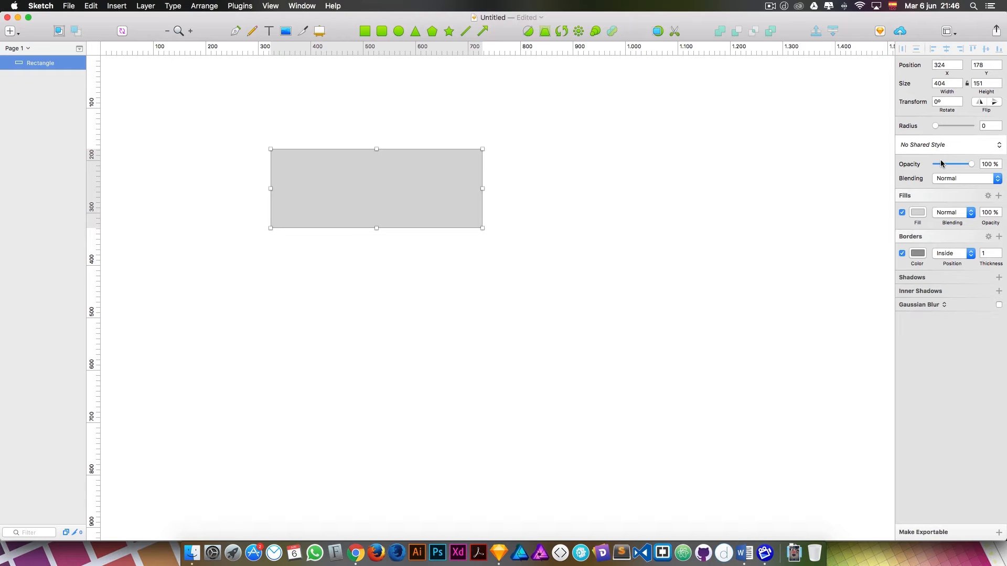
{"action": "left_click_drag", "start_coordinate": [444, 190], "coordinate": [488, 199]}
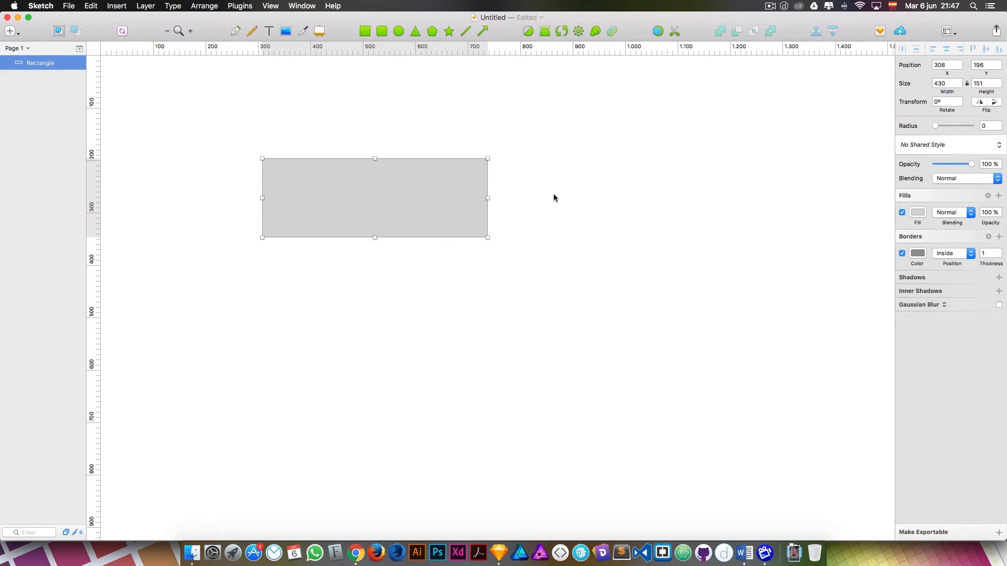
{"action": "left_click_drag", "start_coordinate": [935, 127], "coordinate": [971, 127]}
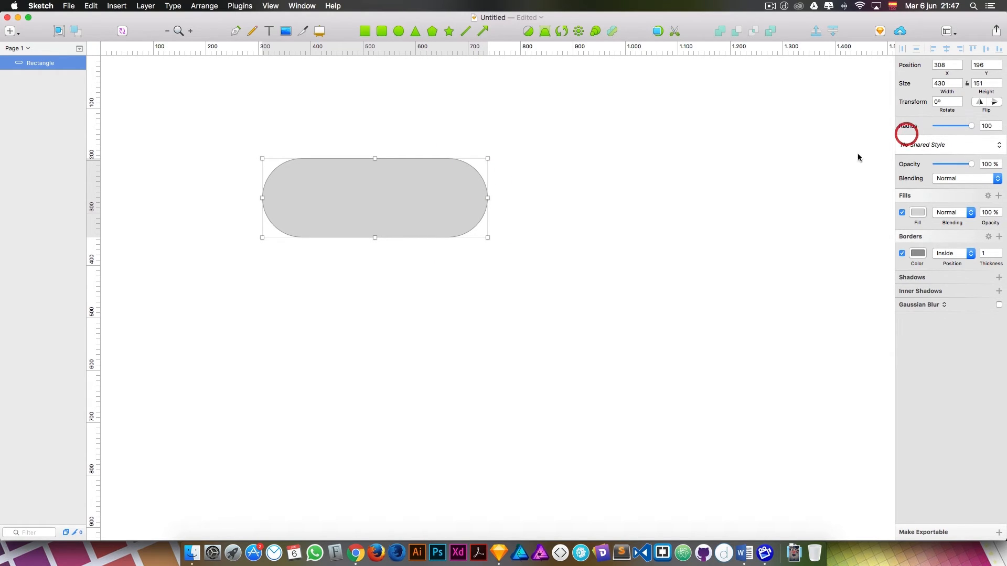
{"action": "left_click", "coordinate": [932, 146]}
{"action": "left_click", "coordinate": [632, 171]}
{"action": "left_click", "coordinate": [436, 213]}
Step: Turn off the rounded rectangle's border and fill it with the dark green global color
{"action": "left_click", "coordinate": [900, 254]}
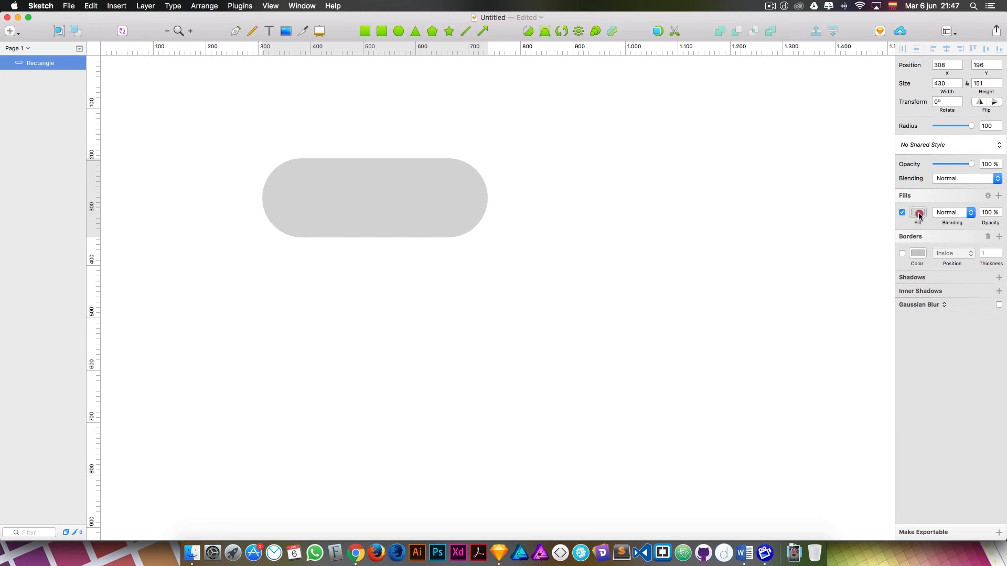
{"action": "left_click", "coordinate": [917, 213]}
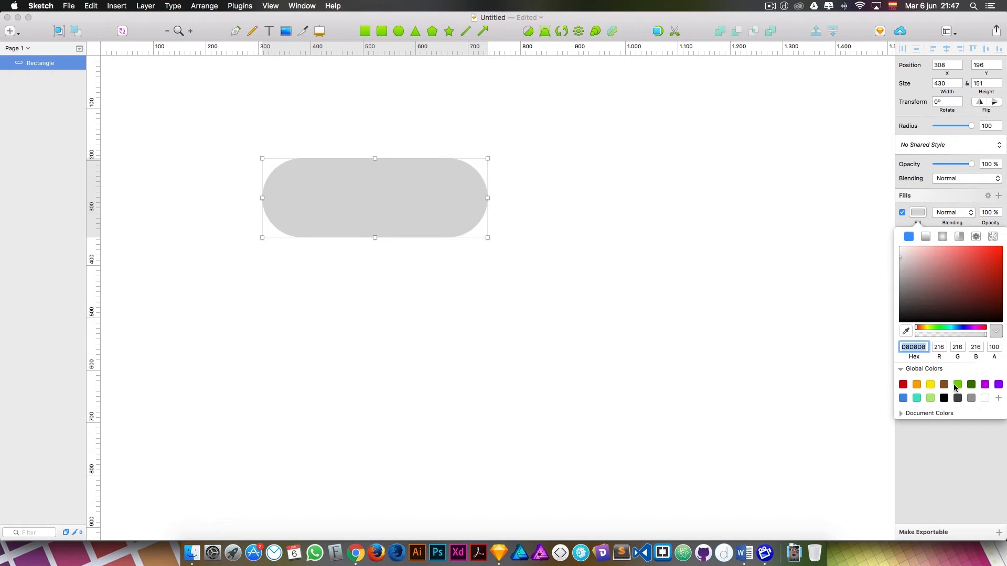
{"action": "left_click", "coordinate": [971, 385]}
{"action": "left_click", "coordinate": [465, 234]}
{"action": "left_click", "coordinate": [450, 221]}
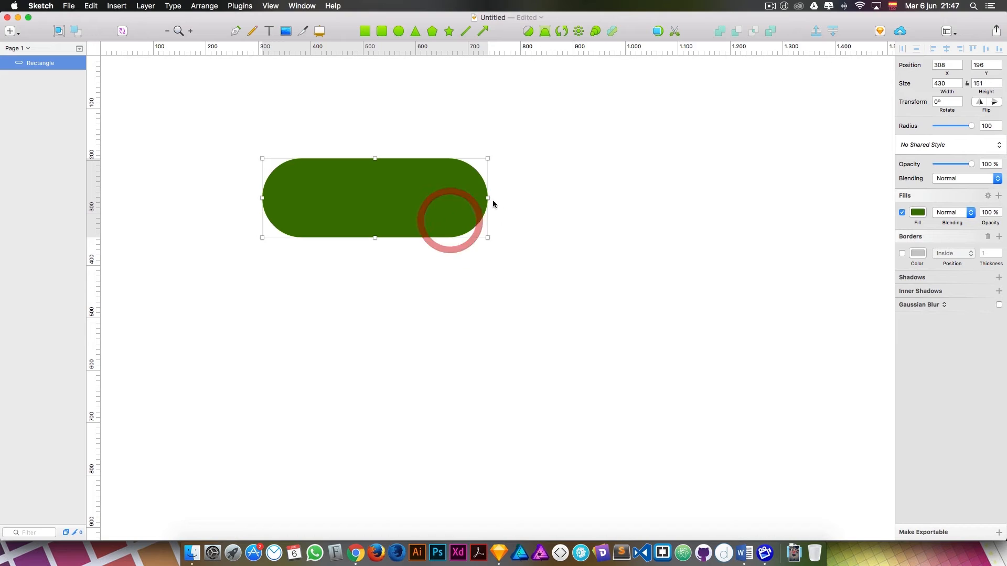
Step: Widen the green button shape to about 684 and shift it back toward the left
{"action": "left_click_drag", "start_coordinate": [487, 198], "coordinate": [617, 199]}
{"action": "left_click_drag", "start_coordinate": [535, 213], "coordinate": [483, 208]}
{"action": "left_click", "coordinate": [507, 298]}
Step: Add the text DOWNLOAD and place it on the green button at about X 260, Y 225
{"action": "key", "text": "t"}
{"action": "left_click", "coordinate": [404, 304]}
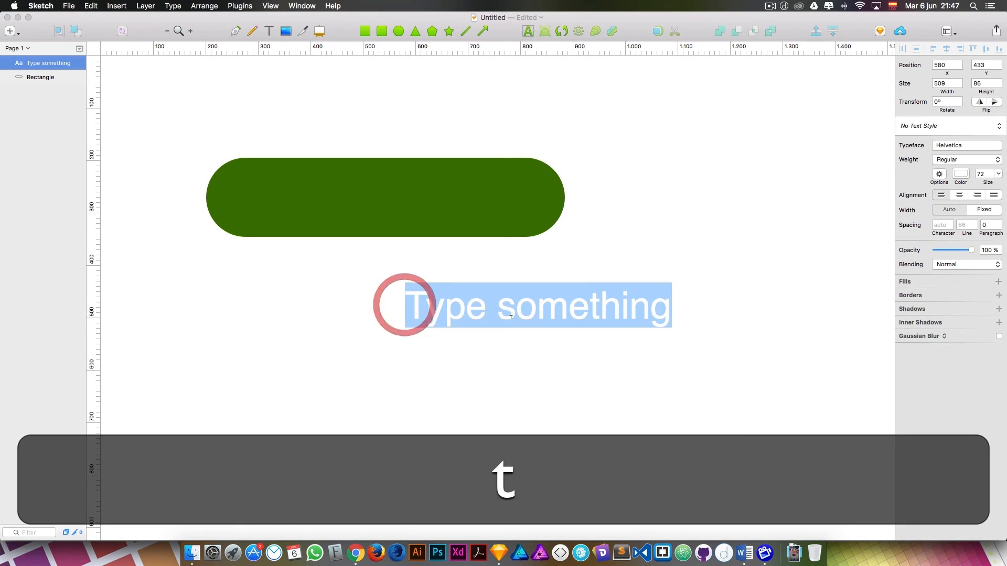
{"action": "type", "text": "DOWNLOAD"}
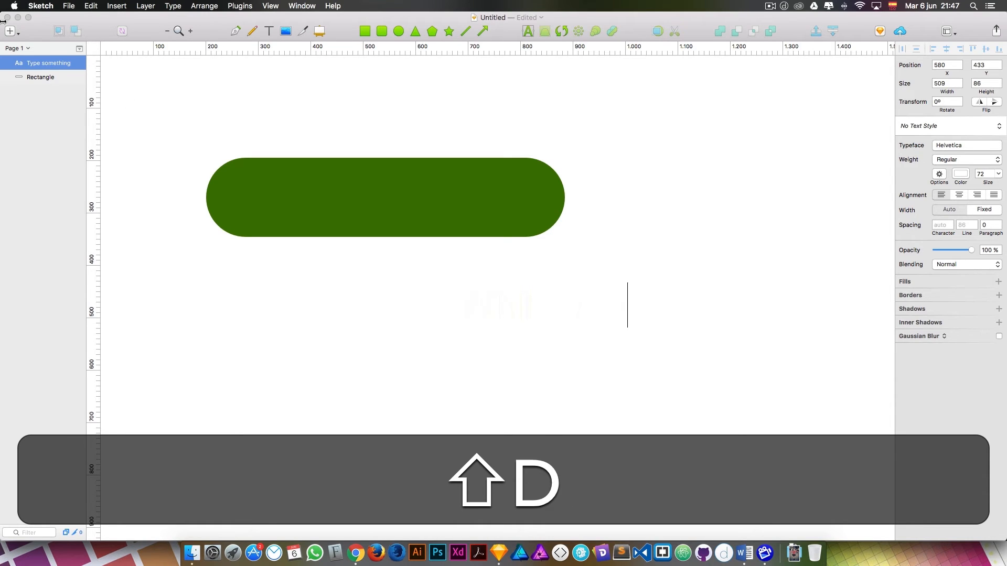
{"action": "left_click", "coordinate": [240, 176]}
{"action": "left_click_drag", "start_coordinate": [464, 304], "coordinate": [292, 190]}
{"action": "left_click", "coordinate": [358, 46]}
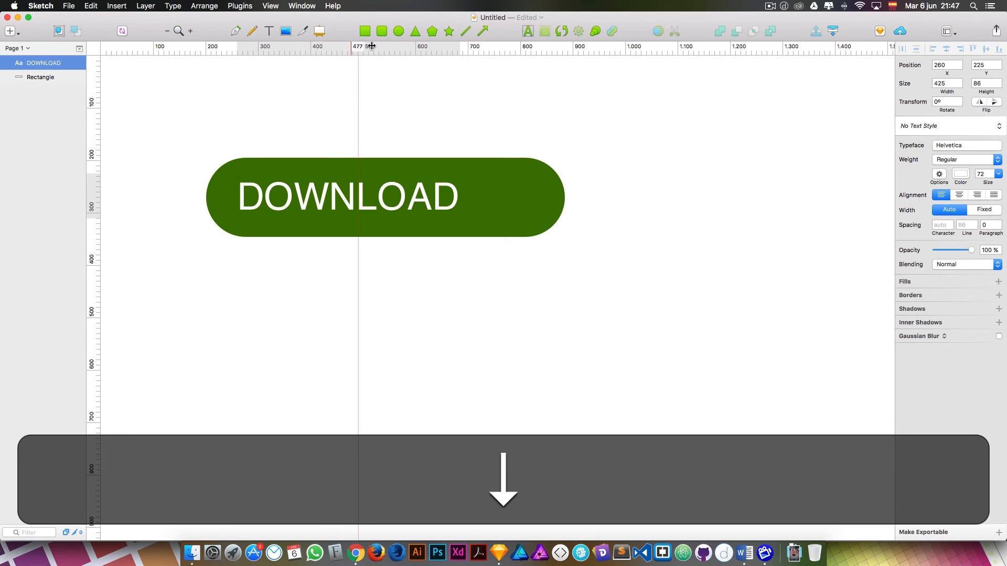
Step: Draw a 154-wide circle below the button and add an overlapping copy enlarged to 185 at about X 485, Y 526
{"action": "left_click", "coordinate": [398, 31]}
{"action": "left_click_drag", "start_coordinate": [349, 388], "coordinate": [389, 352]}
{"action": "left_click_drag", "start_coordinate": [372, 387], "coordinate": [413, 366]}
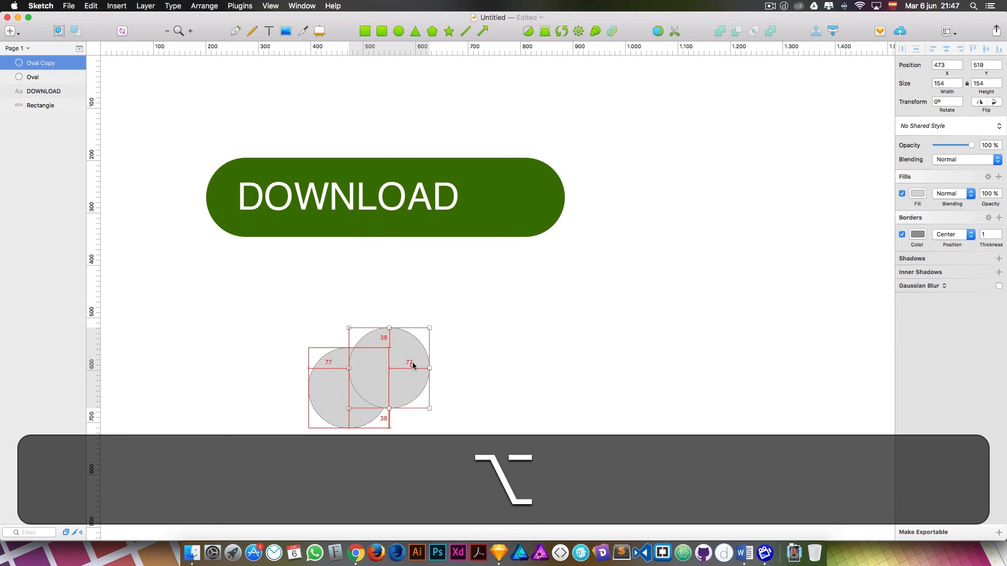
{"action": "left_click_drag", "start_coordinate": [431, 329], "coordinate": [446, 325]}
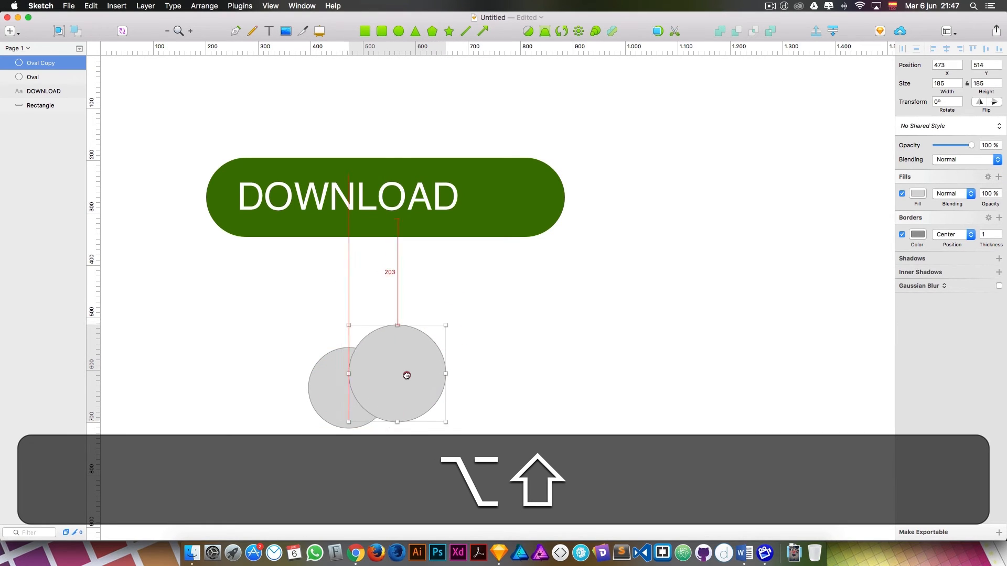
{"action": "left_click_drag", "start_coordinate": [407, 375], "coordinate": [413, 384]}
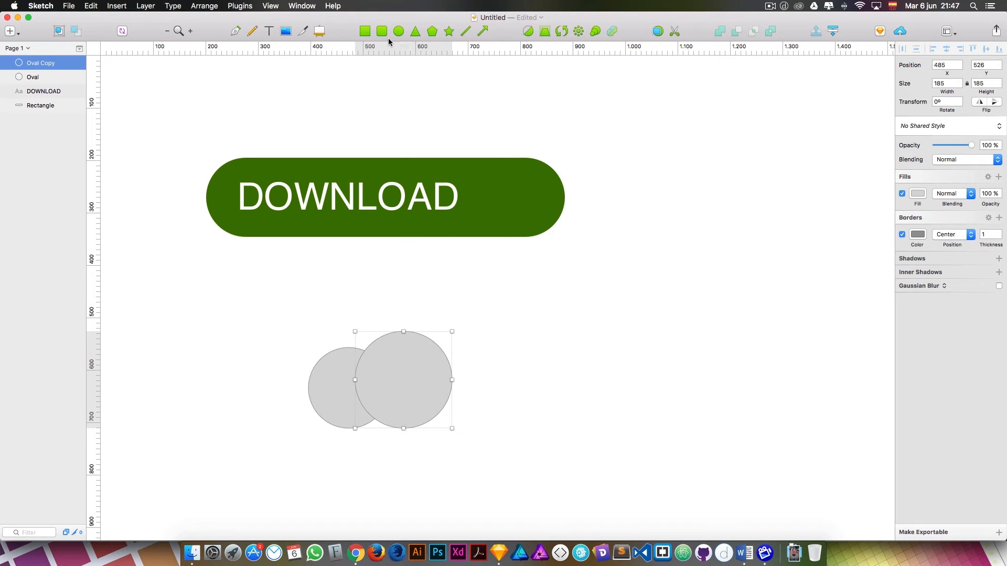
Step: Draw a 300 by 76 rectangle with radius 100 across the circles' base and unite all three shapes into a cloud
{"action": "left_click", "coordinate": [364, 33]}
{"action": "left_click_drag", "start_coordinate": [302, 397], "coordinate": [459, 436]}
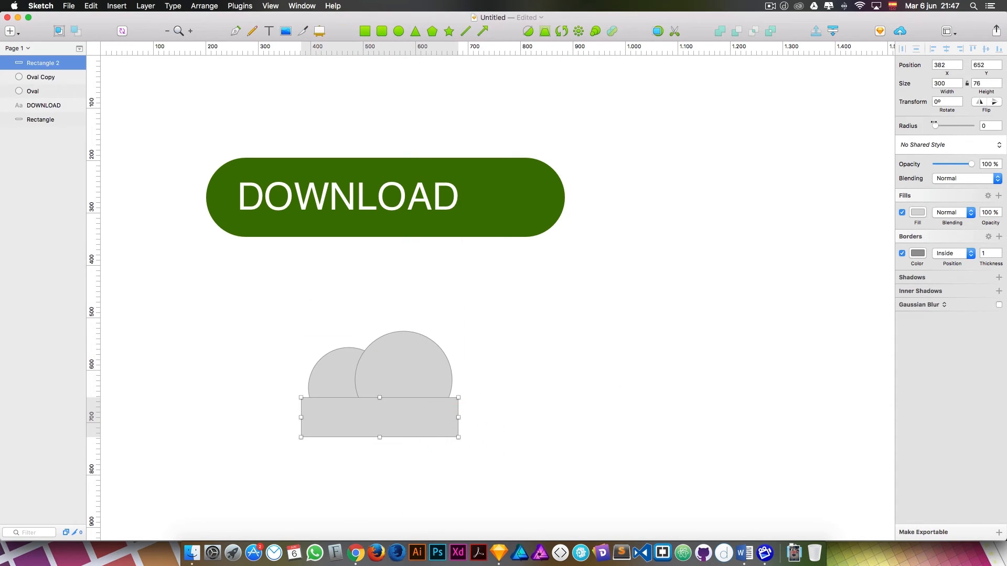
{"action": "left_click_drag", "start_coordinate": [974, 126], "coordinate": [994, 126]}
{"action": "left_click", "coordinate": [524, 313]}
{"action": "left_click_drag", "start_coordinate": [434, 417], "coordinate": [436, 408]}
{"action": "left_click_drag", "start_coordinate": [340, 338], "coordinate": [432, 412]}
{"action": "left_click", "coordinate": [719, 32]}
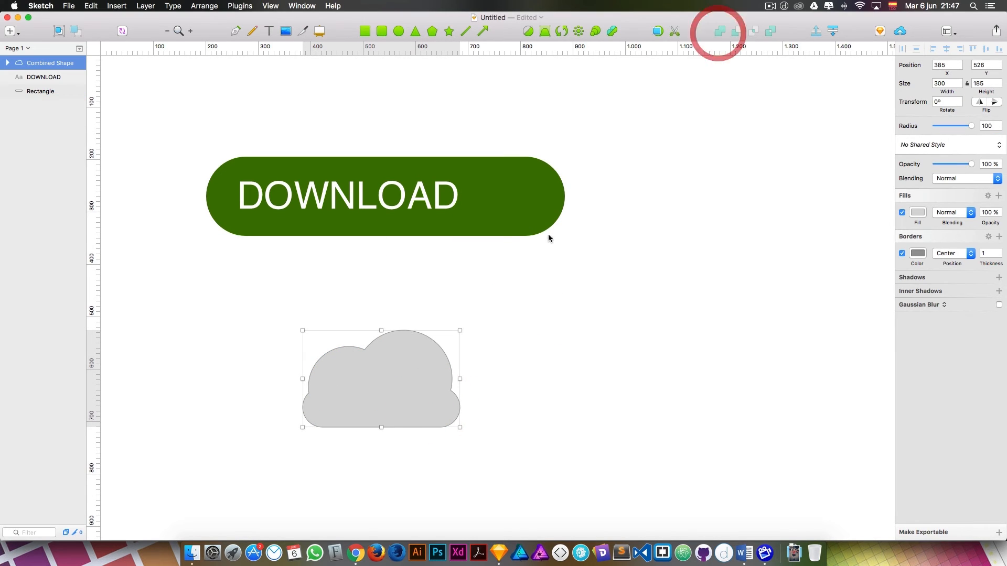
Step: Draw a downward-pointing triangle centred on the cloud and subtract it from the cloud shape
{"action": "left_click", "coordinate": [416, 30]}
{"action": "mouse_move", "coordinate": [575, 351]}
{"action": "left_mouse_down"}
{"action": "mouse_move", "coordinate": [580, 314]}
{"action": "mouse_move", "coordinate": [610, 316]}
{"action": "mouse_move", "coordinate": [526, 400]}
{"action": "mouse_move", "coordinate": [622, 366]}
{"action": "mouse_move", "coordinate": [389, 394]}
{"action": "mouse_move", "coordinate": [410, 372]}
{"action": "left_mouse_up"}
{"action": "left_click_drag", "start_coordinate": [391, 388], "coordinate": [391, 384]}
{"action": "left_click", "coordinate": [414, 376], "text": "shift"}
{"action": "left_click", "coordinate": [736, 31]}
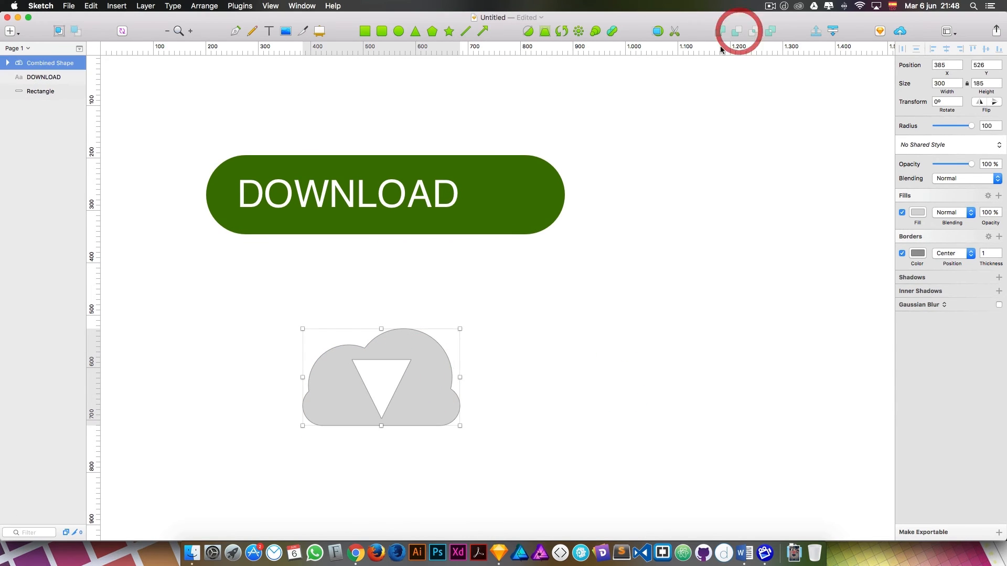
Step: Remove the cloud icon's border, fill it with white FFFFFF, and fit it on the button after the DOWNLOAD text
{"action": "left_click", "coordinate": [440, 373]}
{"action": "left_click", "coordinate": [902, 253]}
{"action": "left_click", "coordinate": [918, 212]}
{"action": "left_click", "coordinate": [985, 398]}
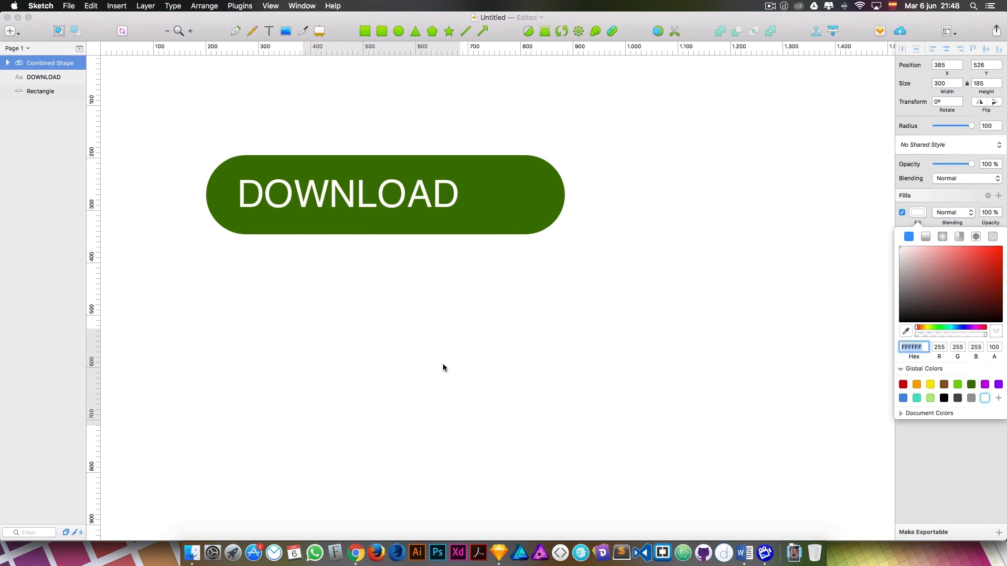
{"action": "left_click_drag", "start_coordinate": [443, 366], "coordinate": [525, 193]}
{"action": "mouse_move", "coordinate": [542, 156]}
{"action": "left_mouse_down"}
{"action": "mouse_move", "coordinate": [498, 180]}
{"action": "mouse_move", "coordinate": [541, 171]}
{"action": "left_mouse_up"}
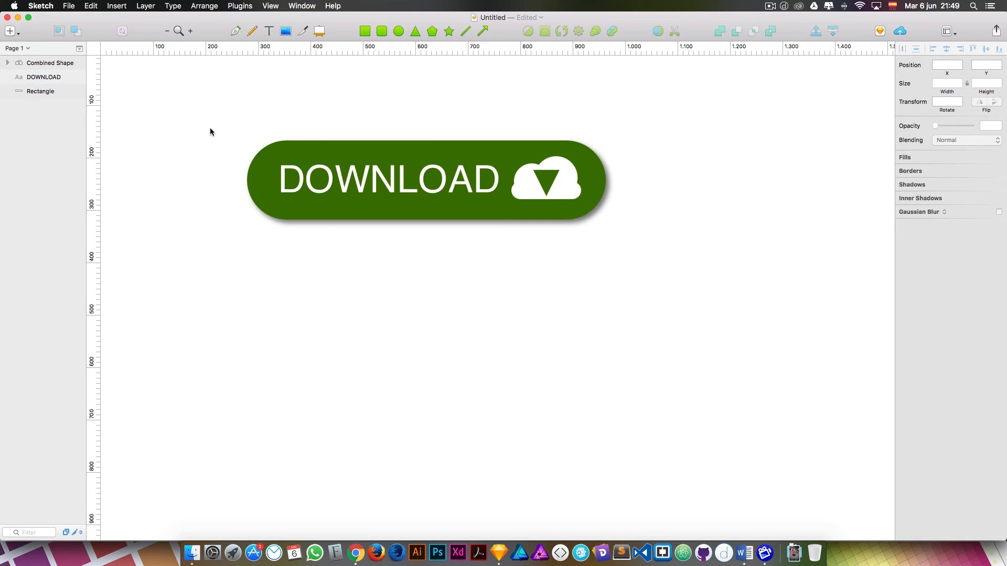
Step: Group the button shape, text and cloud icon, and name the group btn-green
{"action": "left_click_drag", "start_coordinate": [220, 110], "coordinate": [659, 265]}
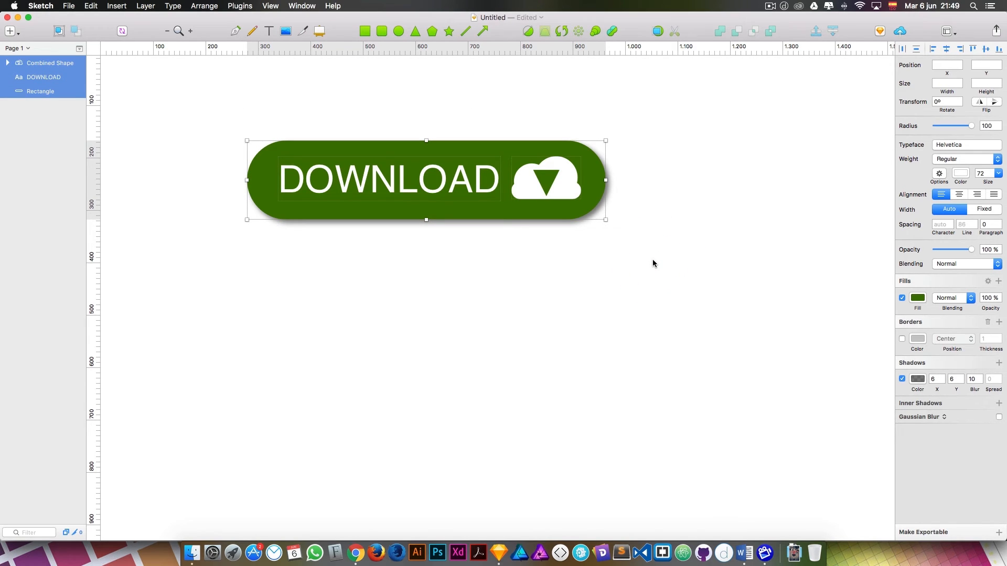
{"action": "key", "text": "super+g"}
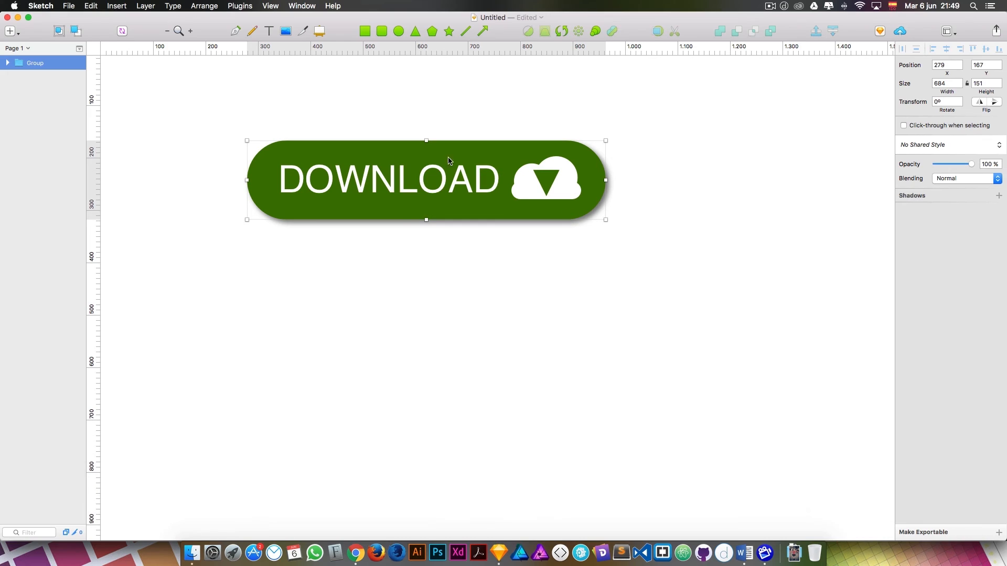
{"action": "double_click", "coordinate": [39, 64]}
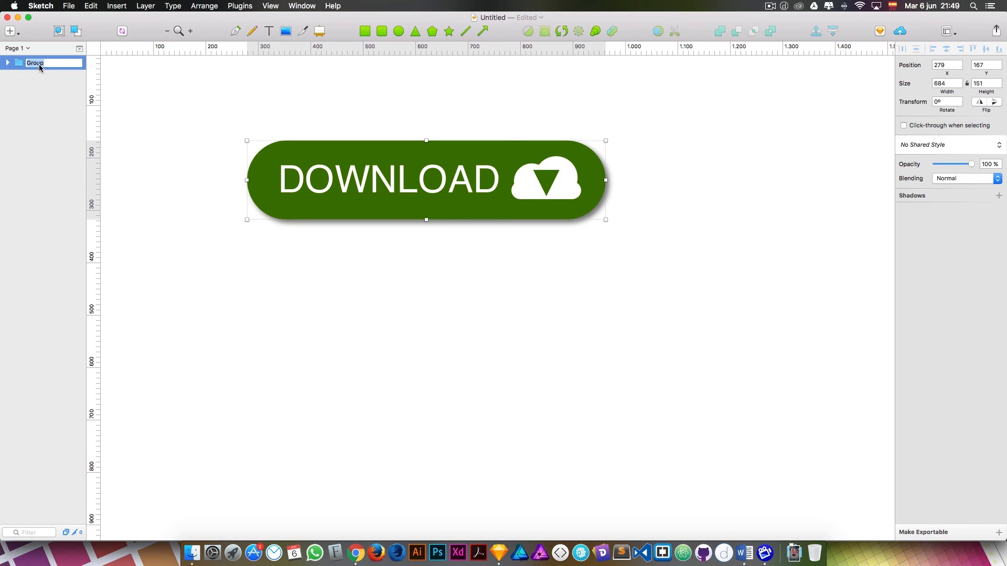
{"action": "type", "text": "btn-green"}
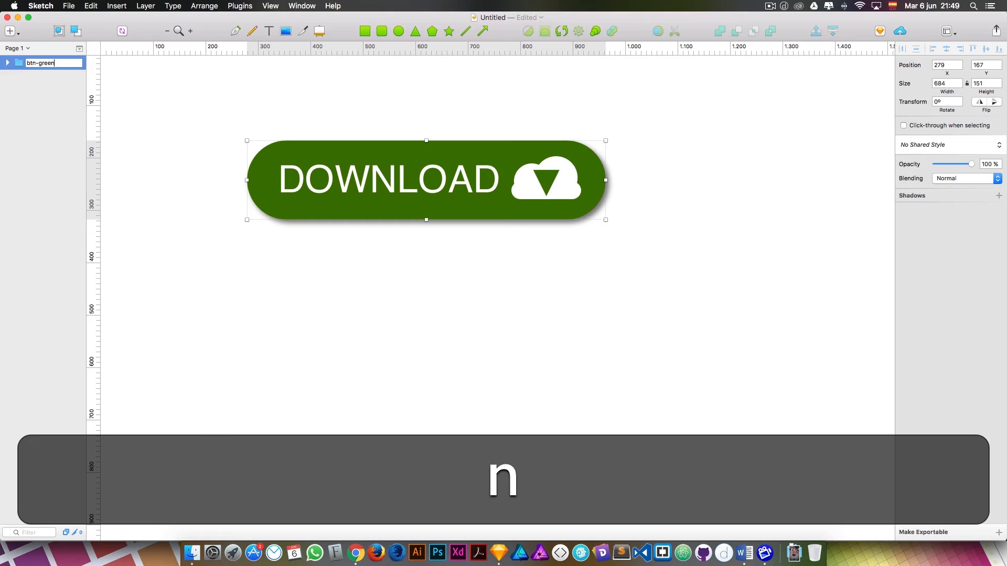
Step: Convert the button group into a symbol named btn-green and send it to the Symbols page
{"action": "key", "text": "Return"}
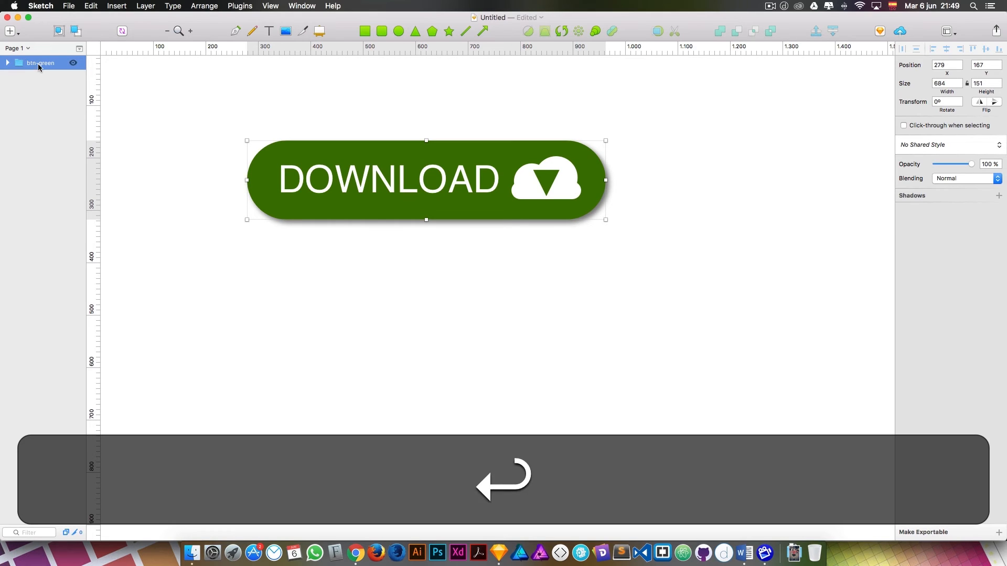
{"action": "left_click", "coordinate": [123, 32]}
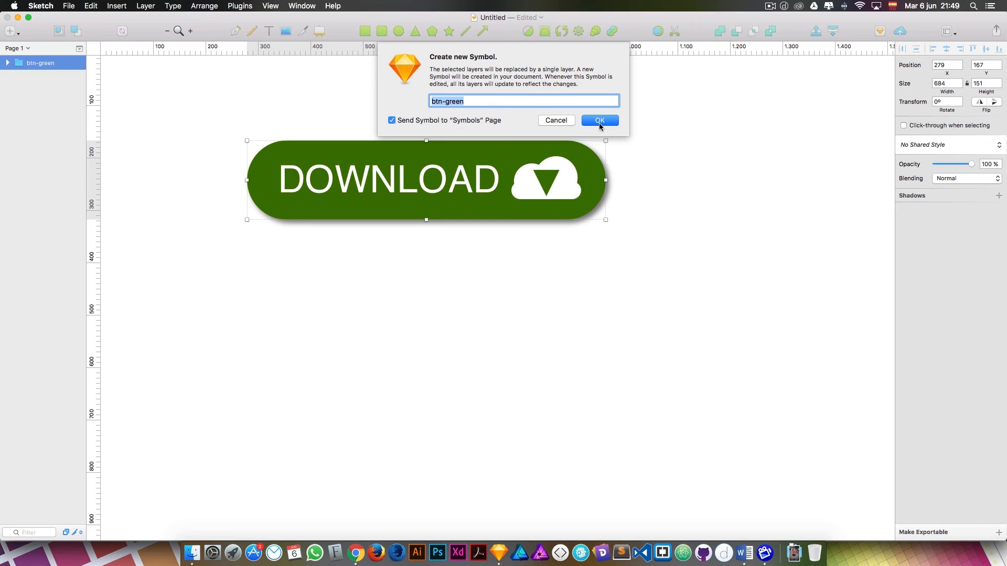
{"action": "left_click", "coordinate": [599, 125]}
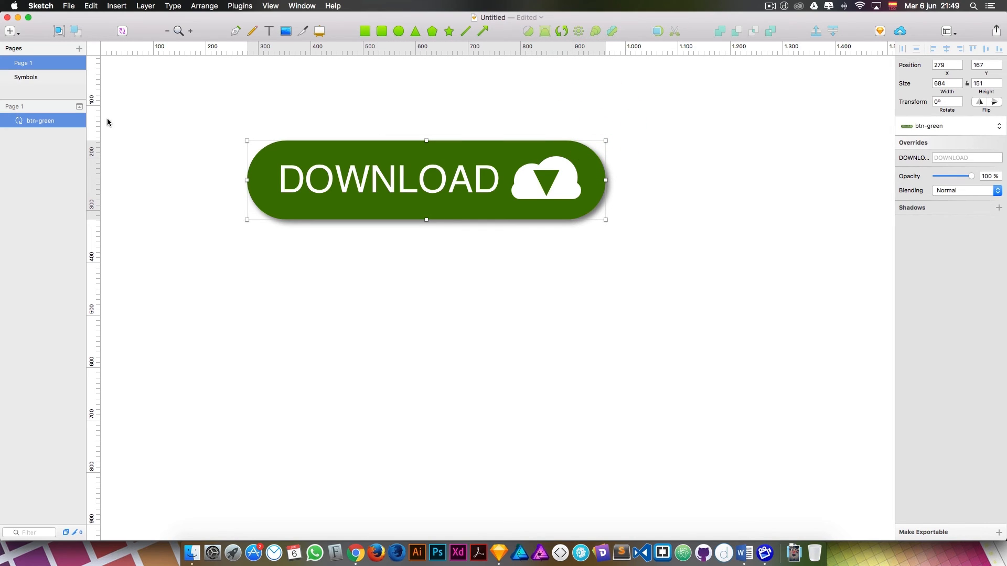
Step: Examine the btn-green symbol master on the Symbols page and return to Page 1
{"action": "left_click", "coordinate": [49, 76]}
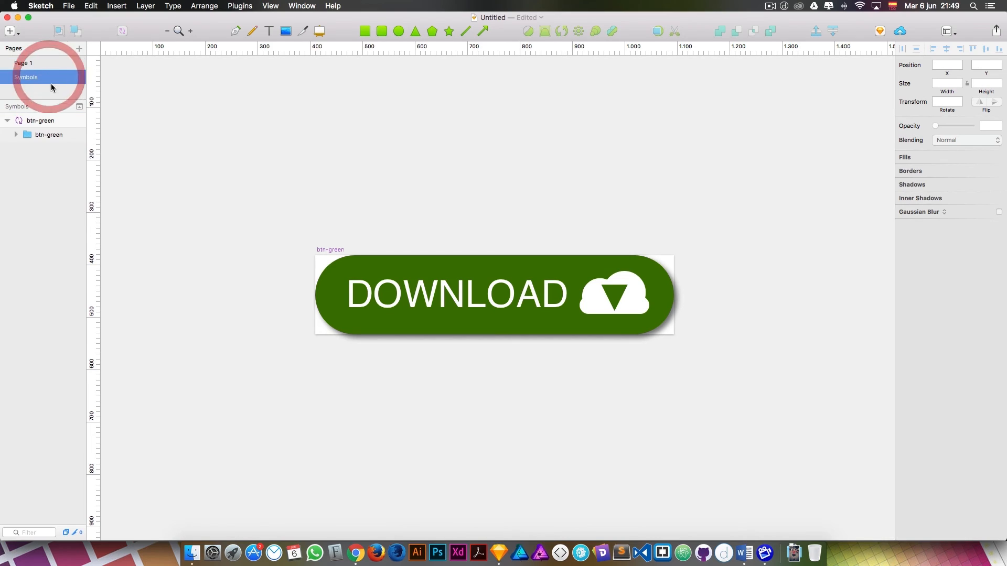
{"action": "left_click", "coordinate": [35, 66]}
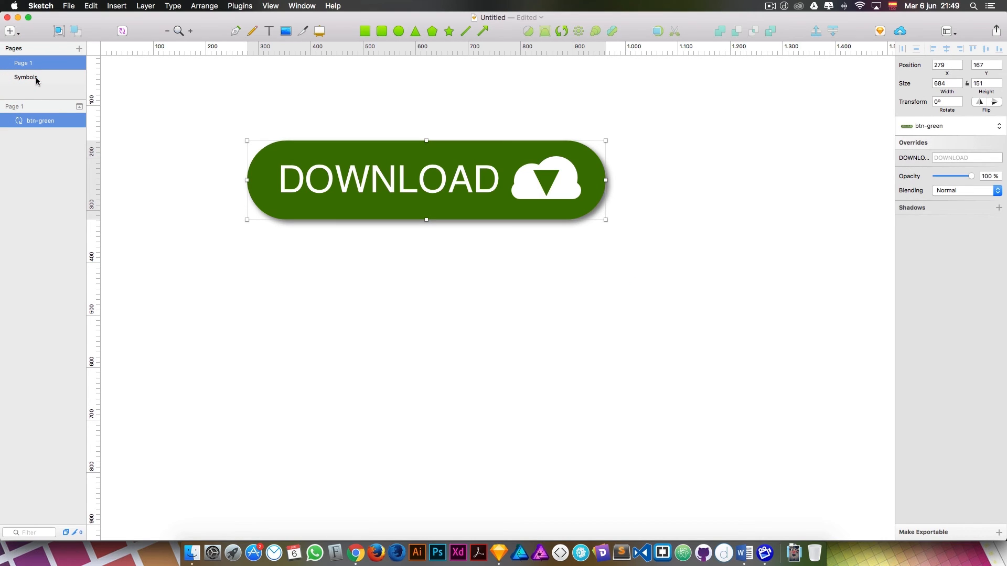
{"action": "left_click", "coordinate": [35, 79]}
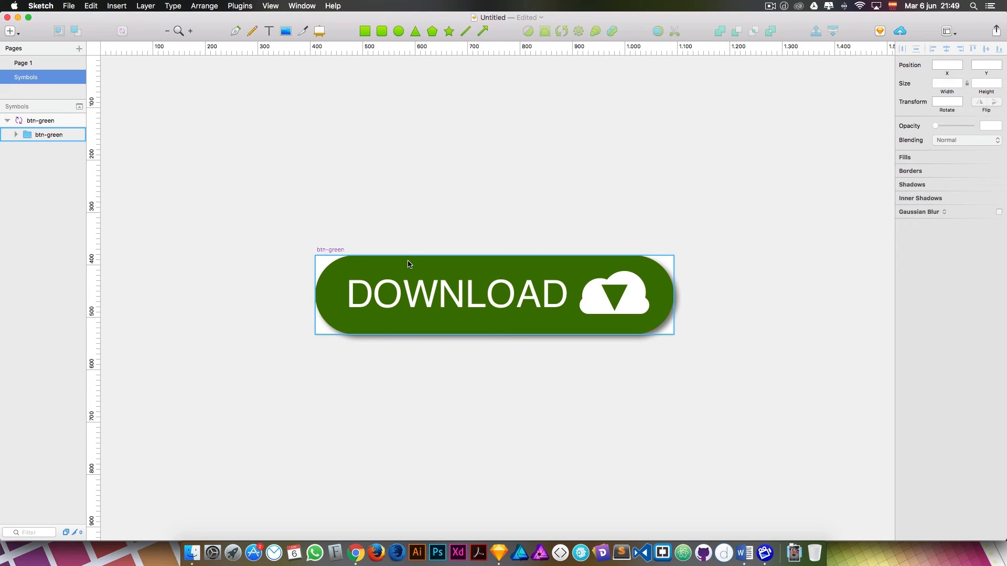
{"action": "left_click", "coordinate": [32, 64]}
Step: Move the button instance up to about X 316, Y 77, and insert a second btn-green symbol below it at about X 321, Y 353
{"action": "left_click_drag", "start_coordinate": [375, 151], "coordinate": [394, 104]}
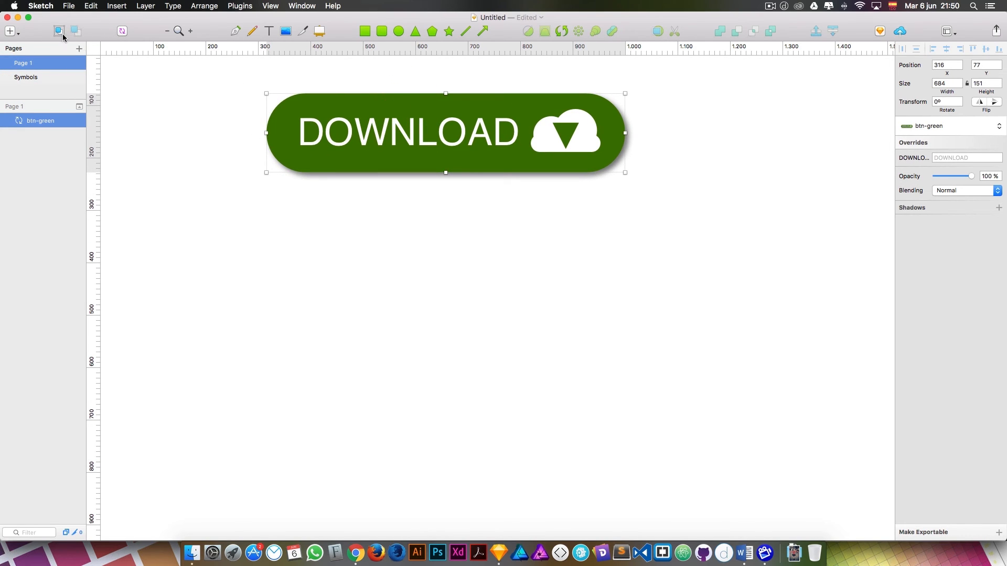
{"action": "left_click", "coordinate": [11, 31]}
{"action": "mouse_move", "coordinate": [64, 166]}
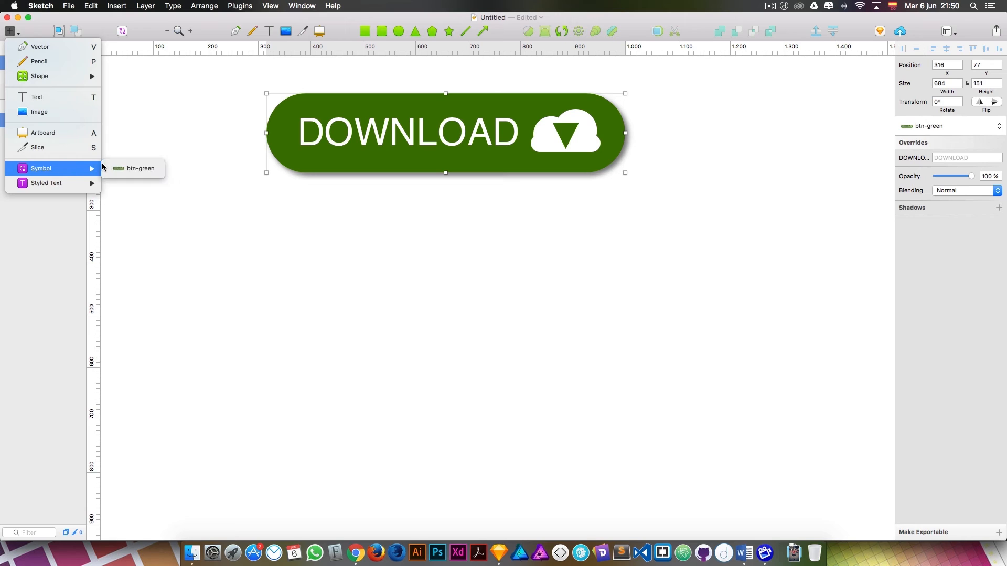
{"action": "left_click", "coordinate": [128, 169]}
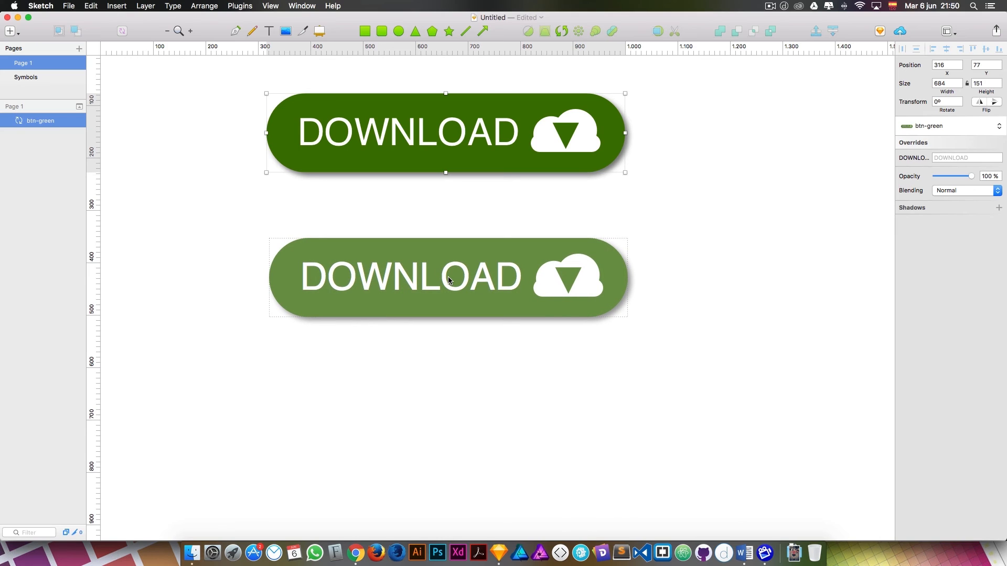
{"action": "left_click", "coordinate": [448, 280]}
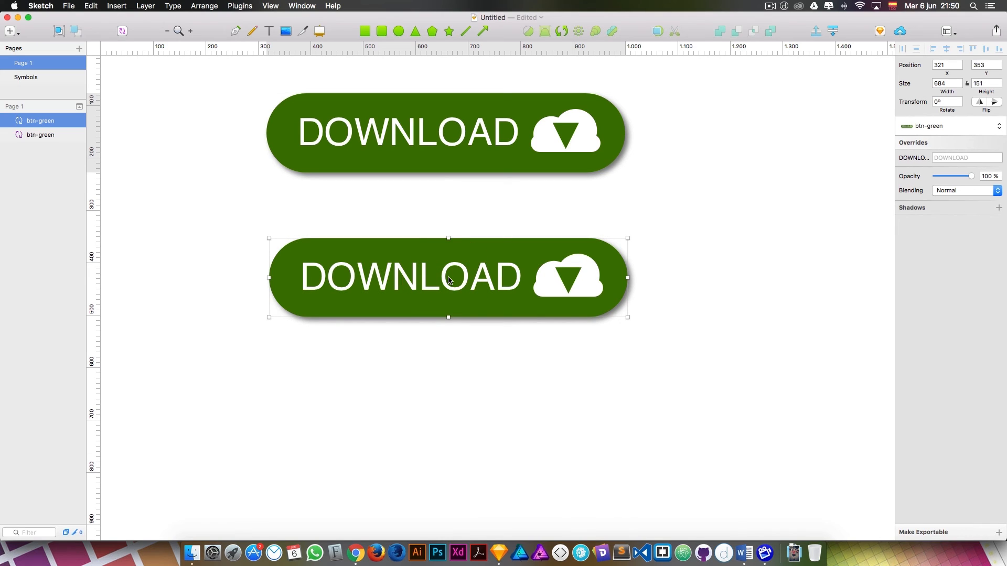
{"action": "left_click", "coordinate": [75, 105]}
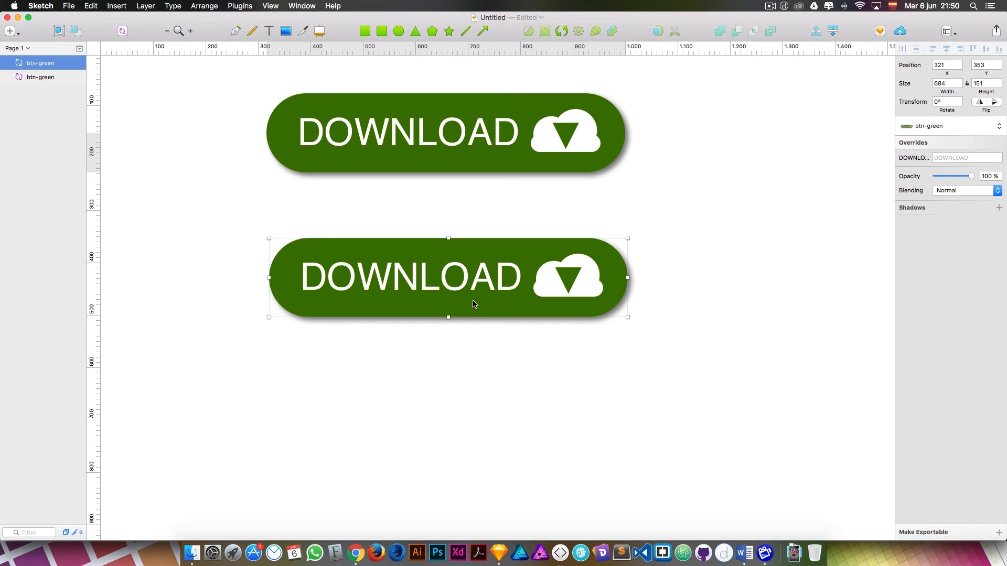
{"action": "left_click", "coordinate": [444, 161]}
{"action": "left_click", "coordinate": [466, 250]}
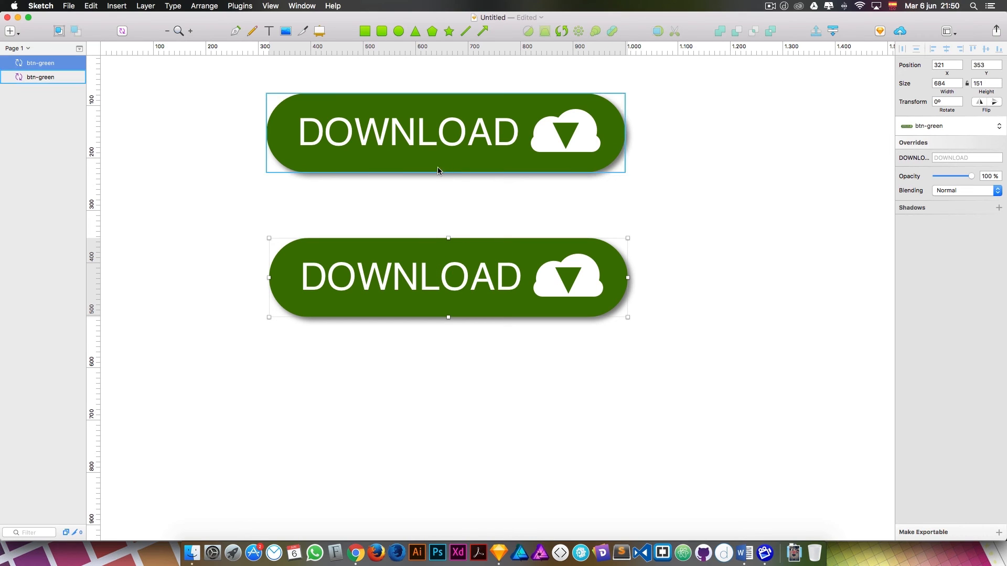
Step: On the Symbols page, change the fill of the btn-green master's background rectangle to blue 4990E2
{"action": "left_click", "coordinate": [31, 49]}
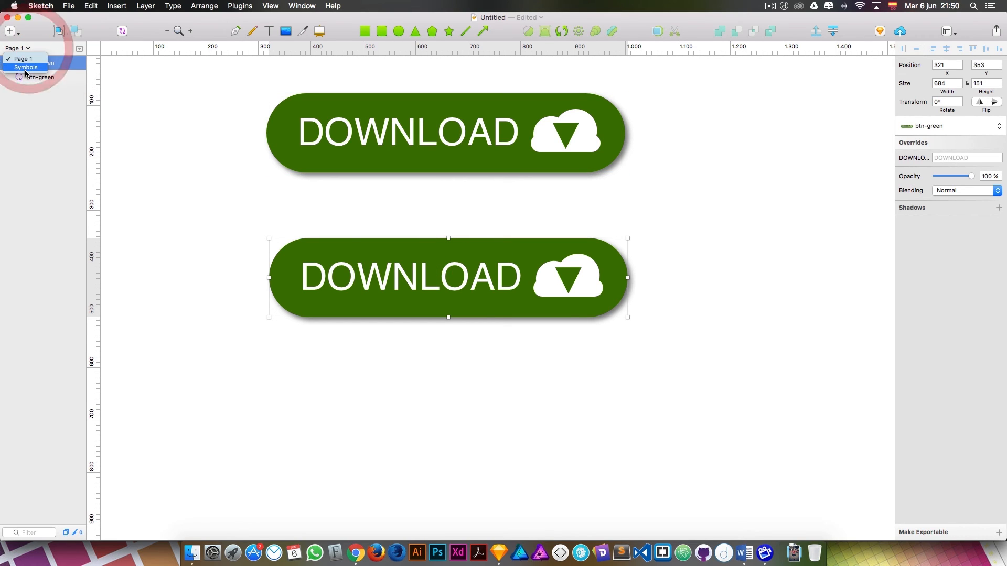
{"action": "left_click", "coordinate": [26, 66]}
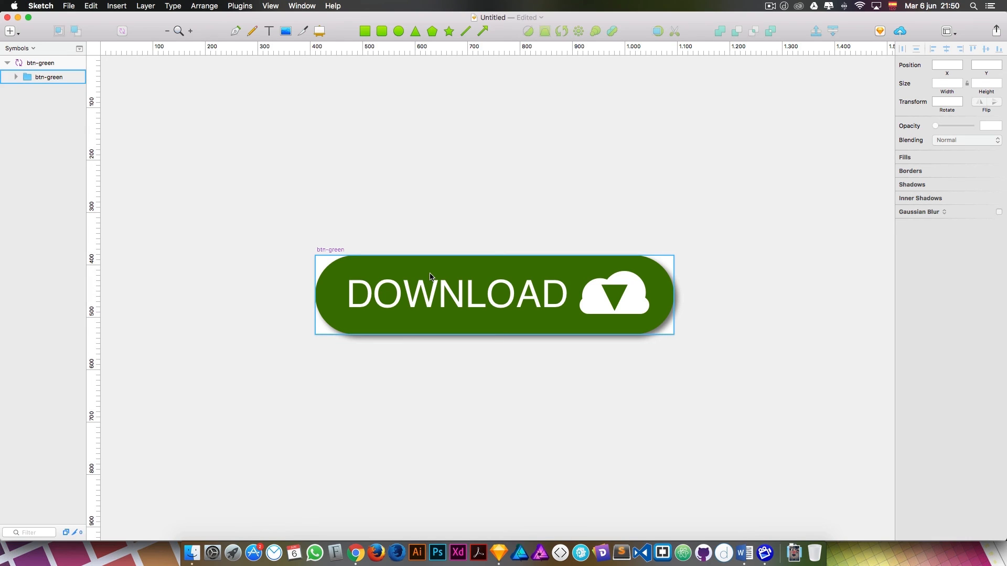
{"action": "left_click", "coordinate": [429, 273]}
{"action": "double_click", "coordinate": [429, 276]}
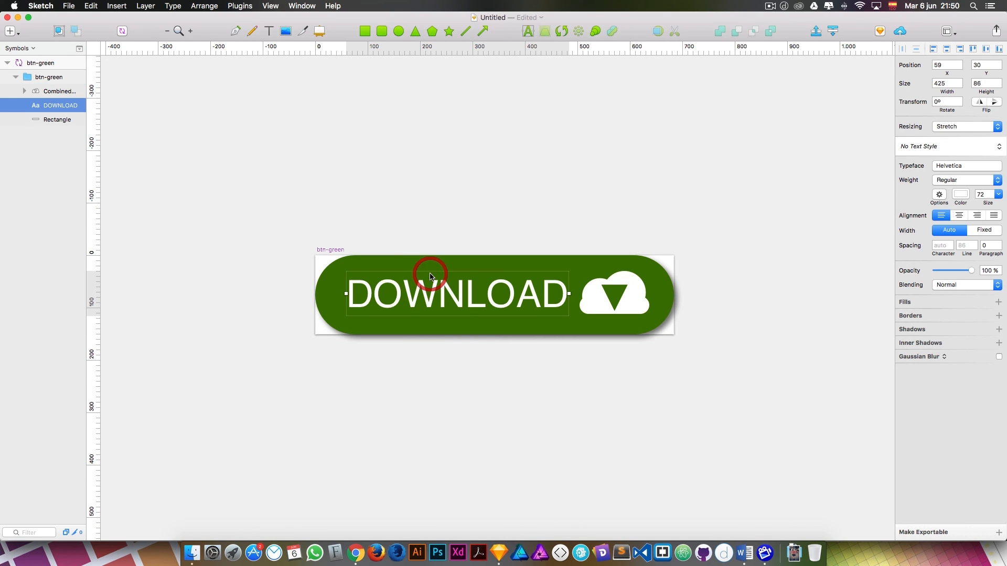
{"action": "left_click", "coordinate": [496, 262]}
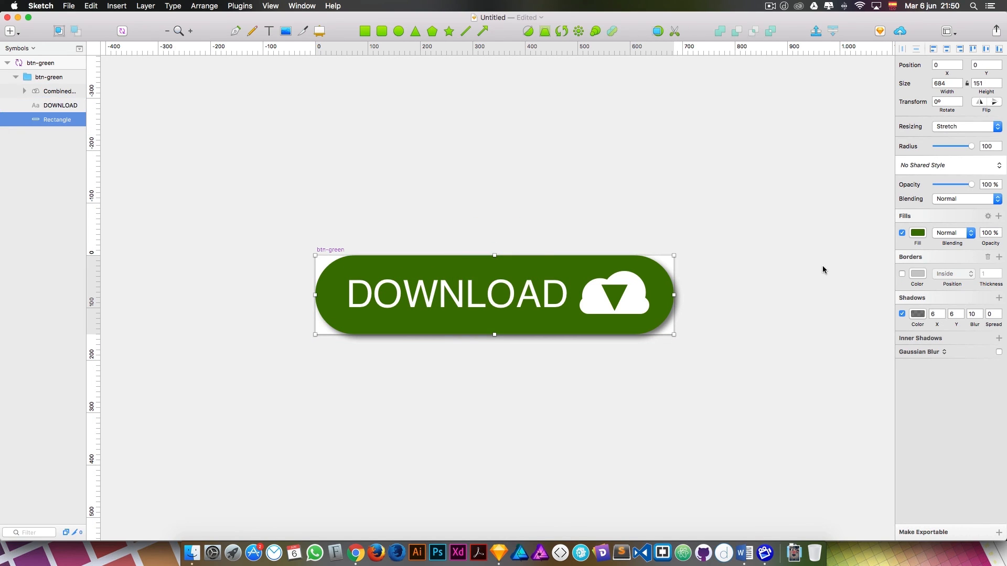
{"action": "left_click", "coordinate": [916, 234]}
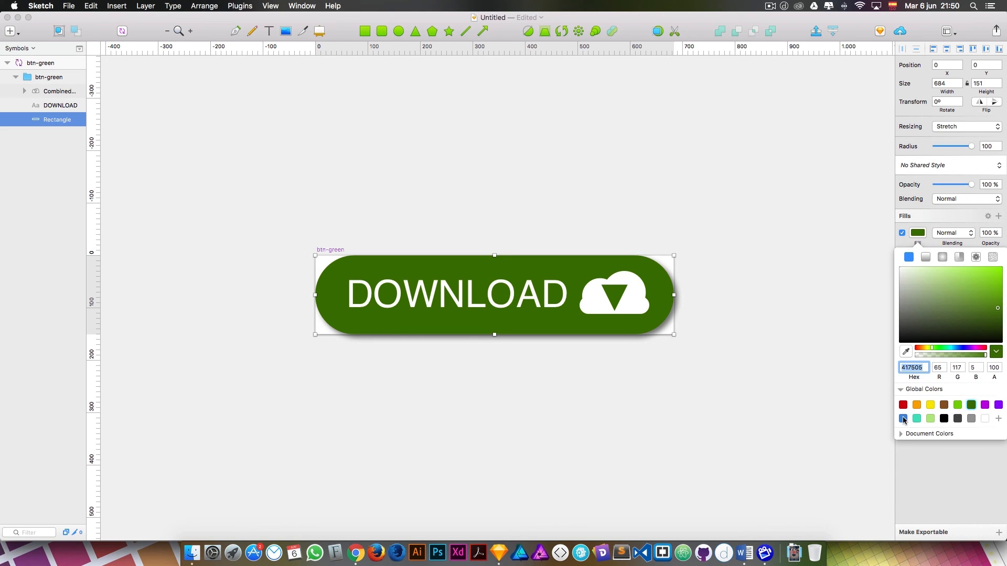
{"action": "left_click", "coordinate": [903, 419]}
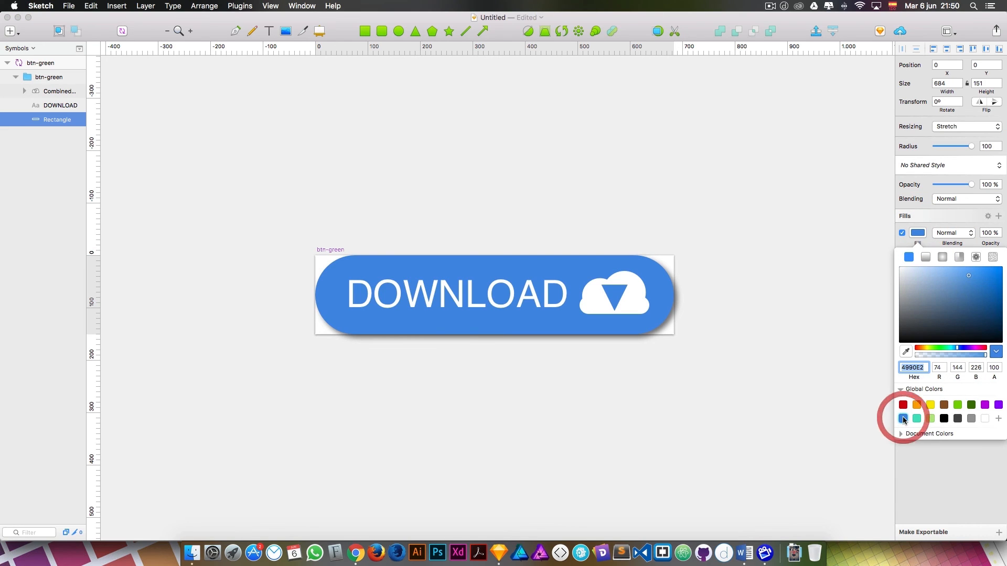
{"action": "left_click", "coordinate": [762, 286]}
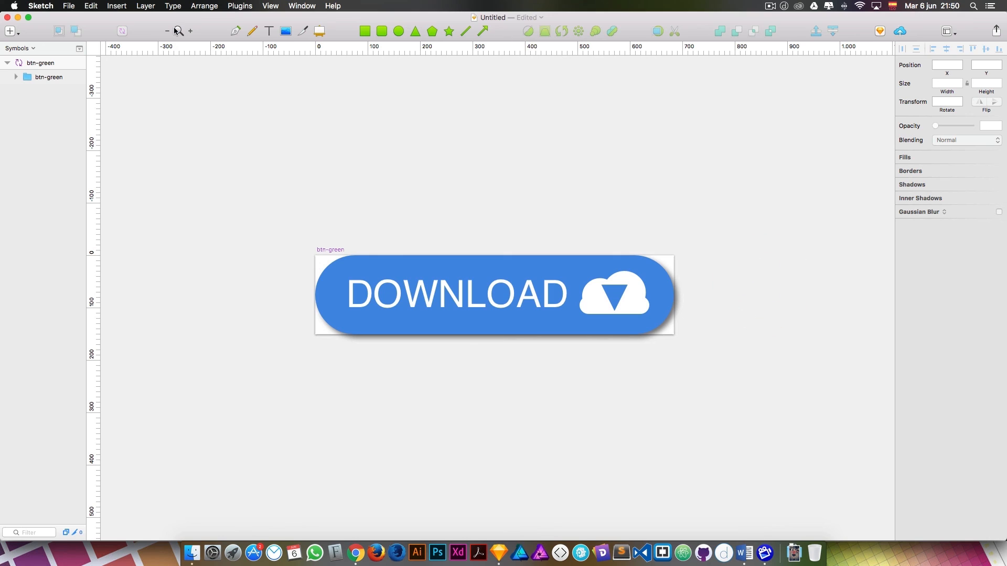
Step: Return to Page 1 and check the colour of both button instances
{"action": "left_click", "coordinate": [78, 49]}
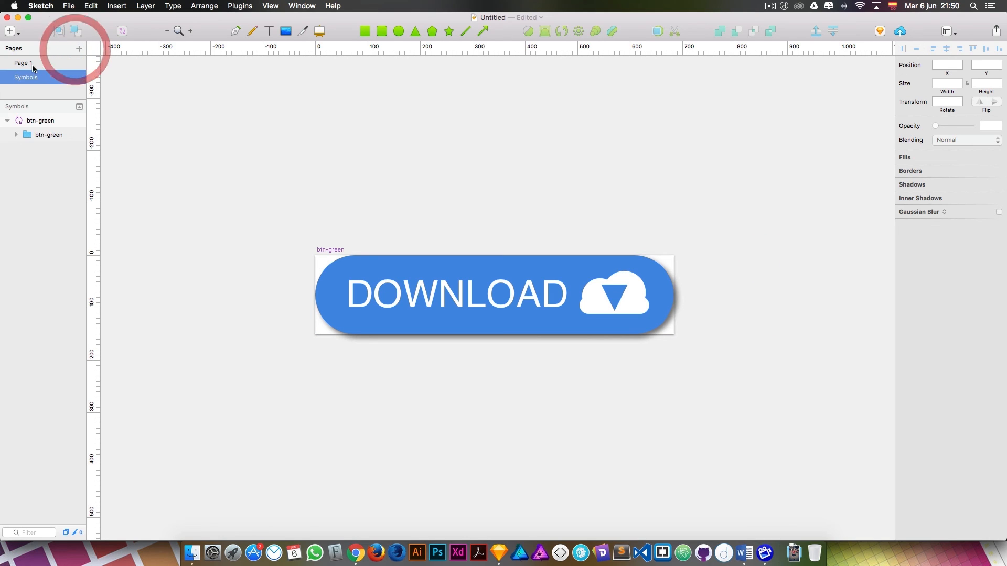
{"action": "left_click", "coordinate": [26, 63]}
{"action": "left_click", "coordinate": [733, 289]}
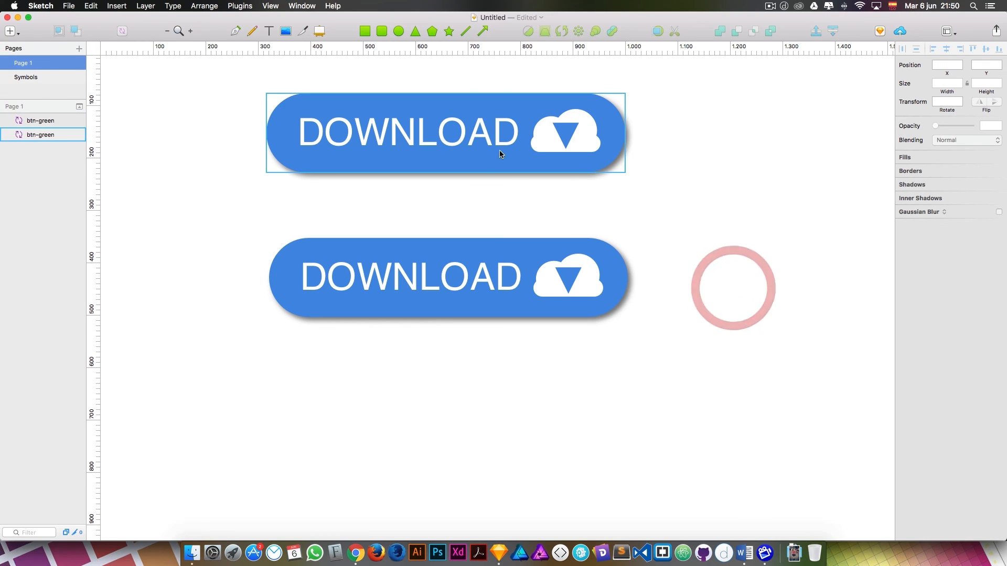
Step: Move the lower button instance to about X 316, Y 384, and override its text with FILE HERE
{"action": "mouse_move", "coordinate": [481, 264]}
{"action": "left_mouse_down"}
{"action": "mouse_move", "coordinate": [565, 316]}
{"action": "mouse_move", "coordinate": [480, 279]}
{"action": "left_mouse_up"}
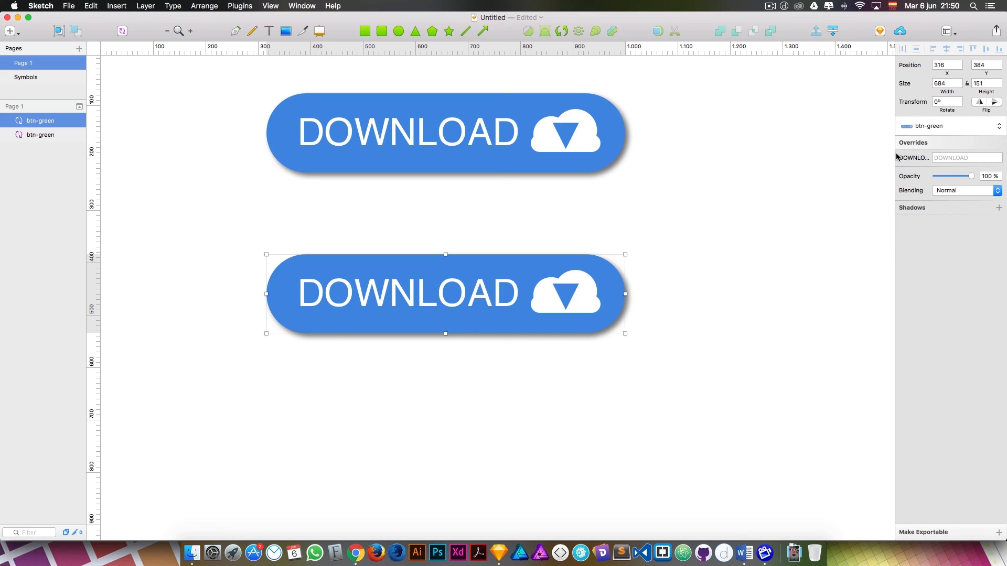
{"action": "left_click", "coordinate": [960, 157]}
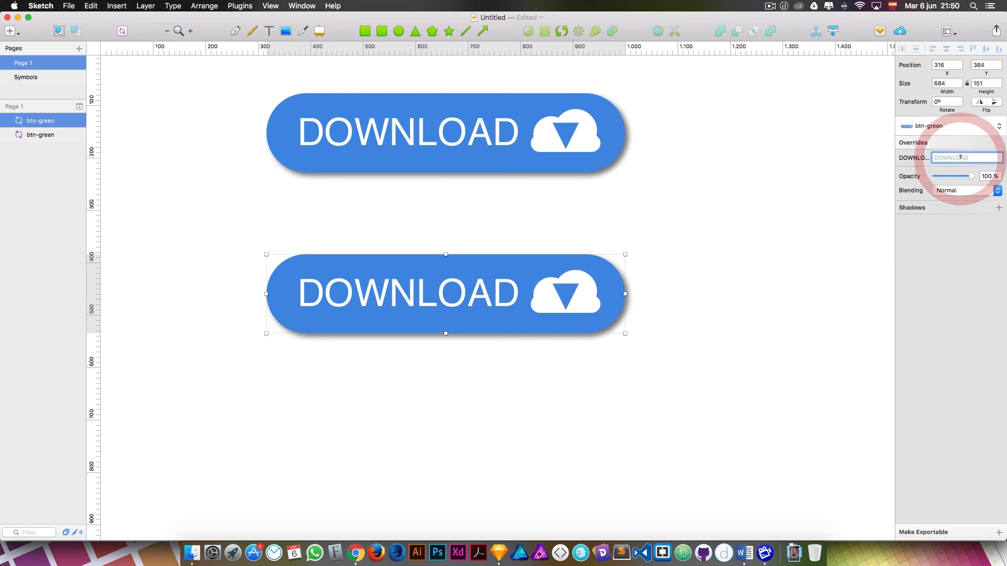
{"action": "type", "text": "F"}
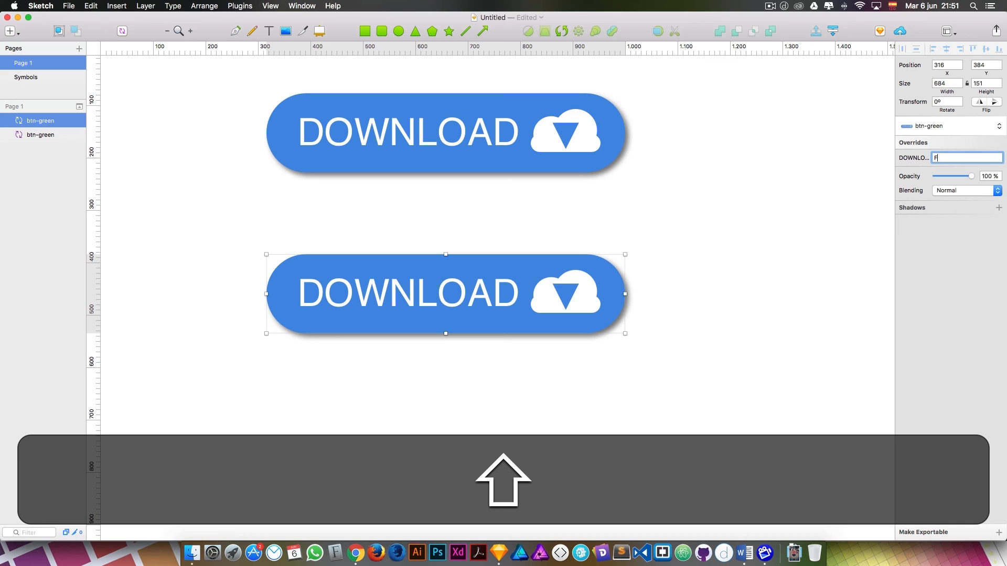
{"action": "type", "text": "ILE HERE"}
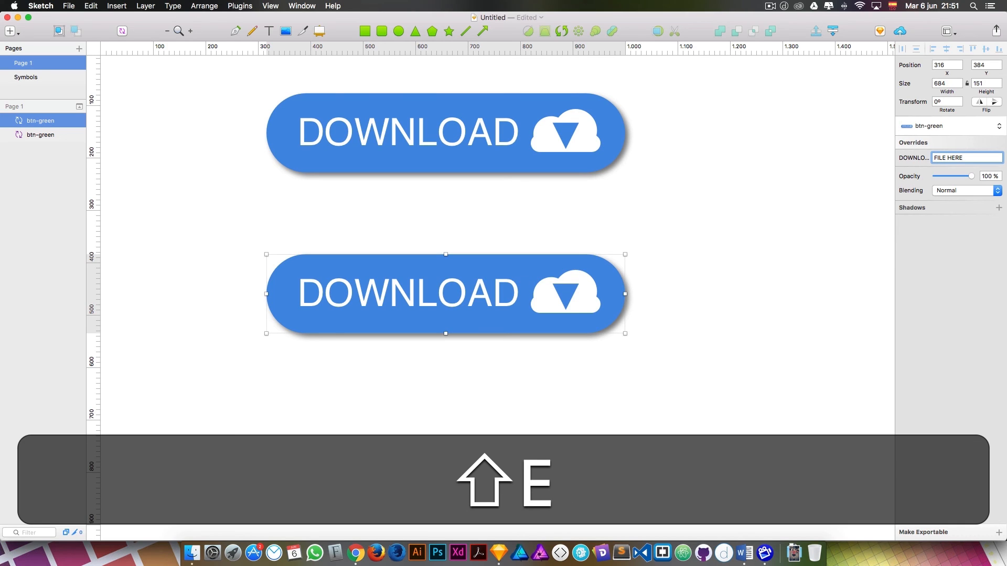
{"action": "key", "text": "shift+Return"}
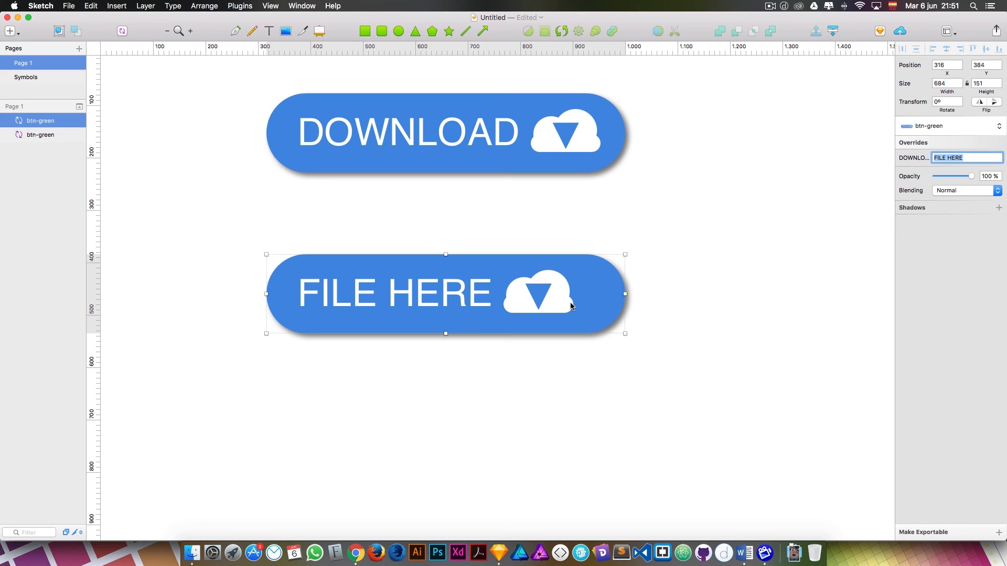
{"action": "left_click", "coordinate": [662, 284]}
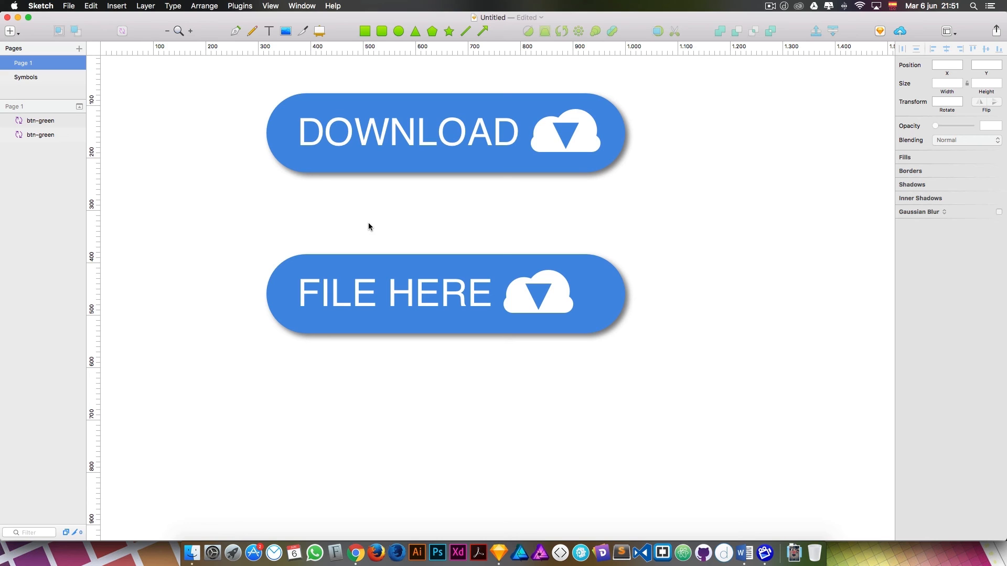
{"action": "left_click", "coordinate": [26, 77]}
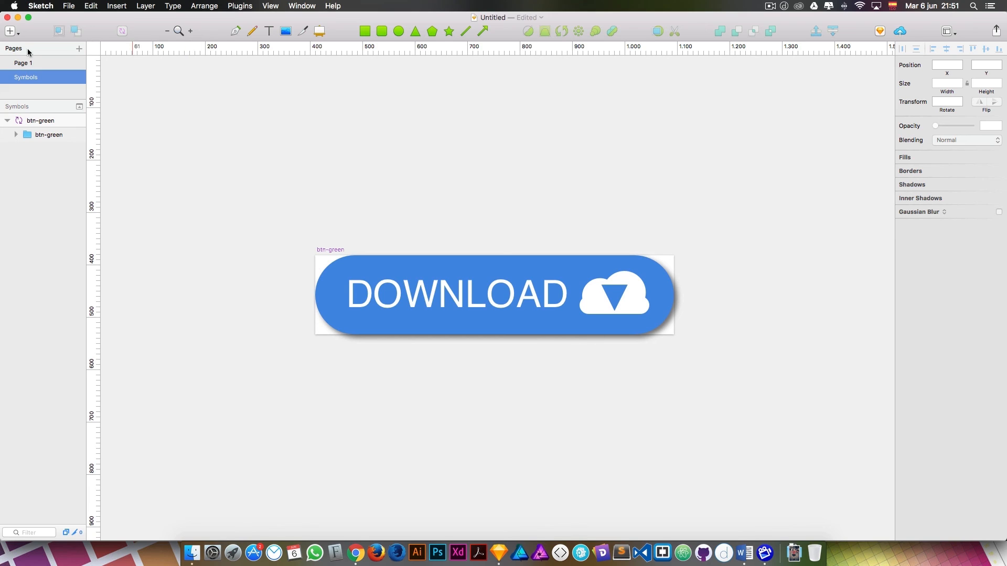
{"action": "left_click", "coordinate": [47, 65]}
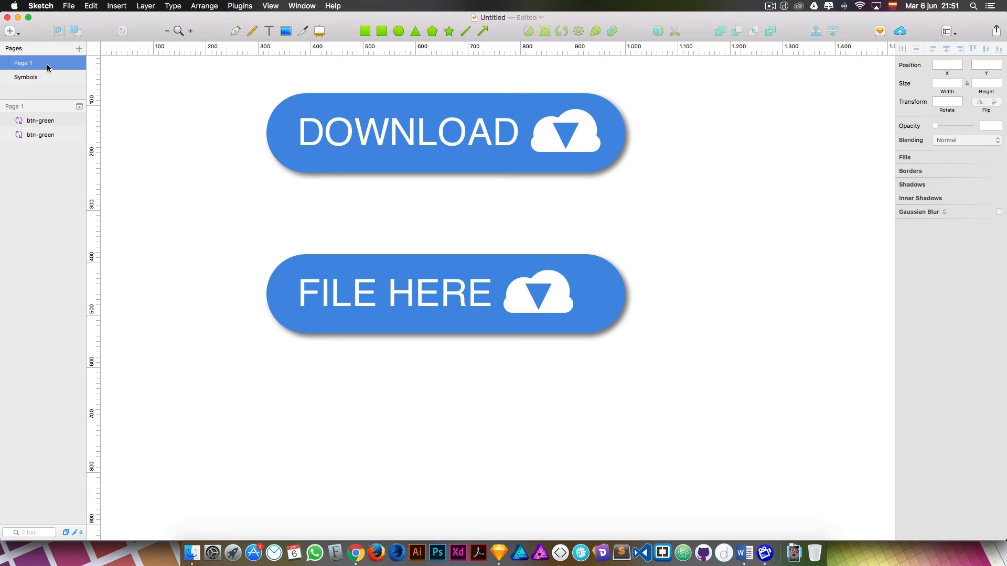